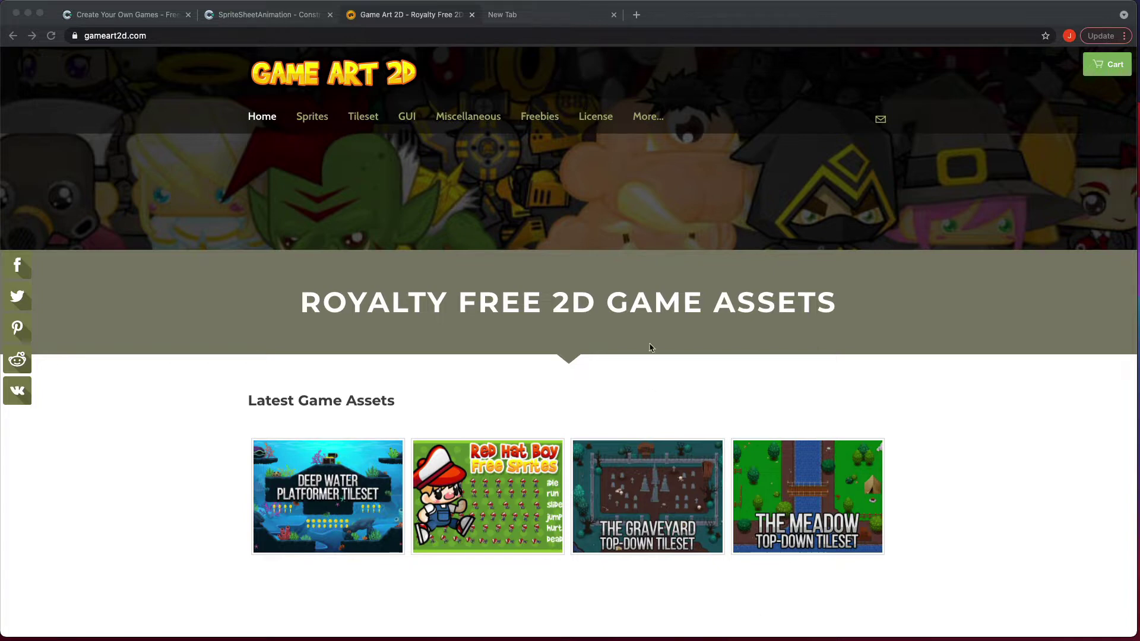
# Browse the free sprites on Game Art 2D and open the Ninja Girl free sprites page.
pyautogui.click(541, 123)
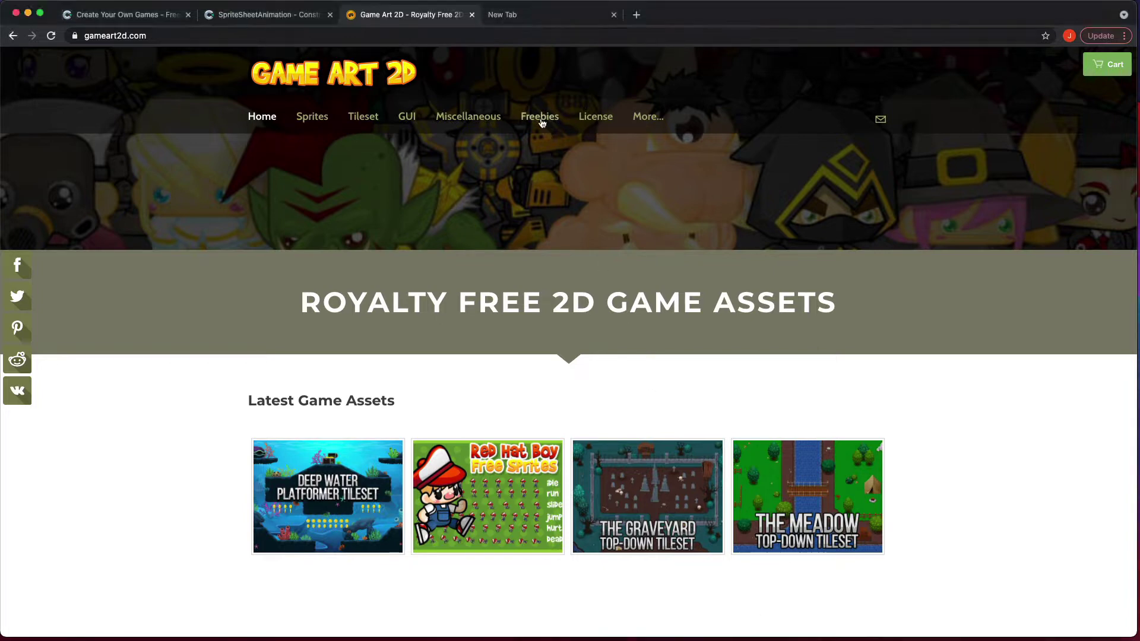
pyautogui.click(542, 123)
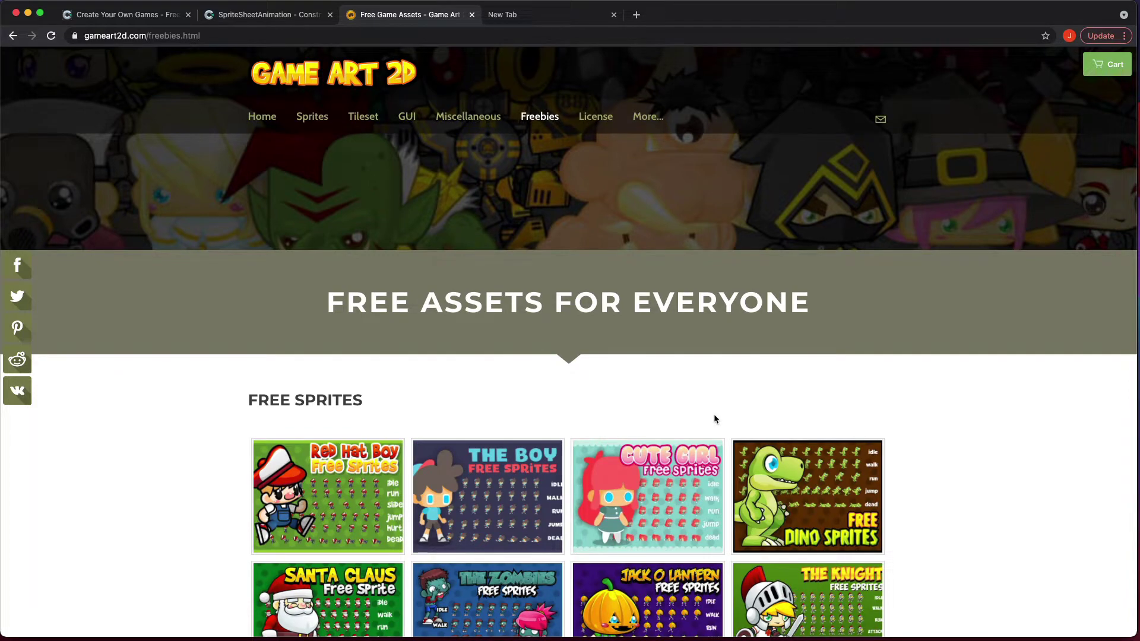
pyautogui.scroll(-3, 714, 420)
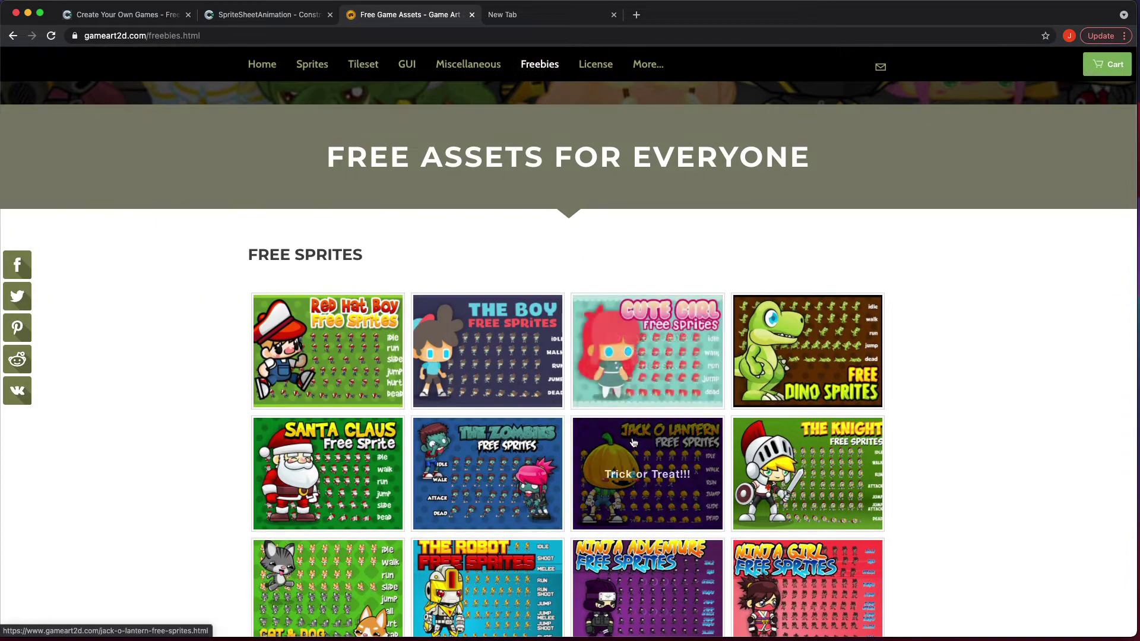
pyautogui.scroll(-2, 634, 443)
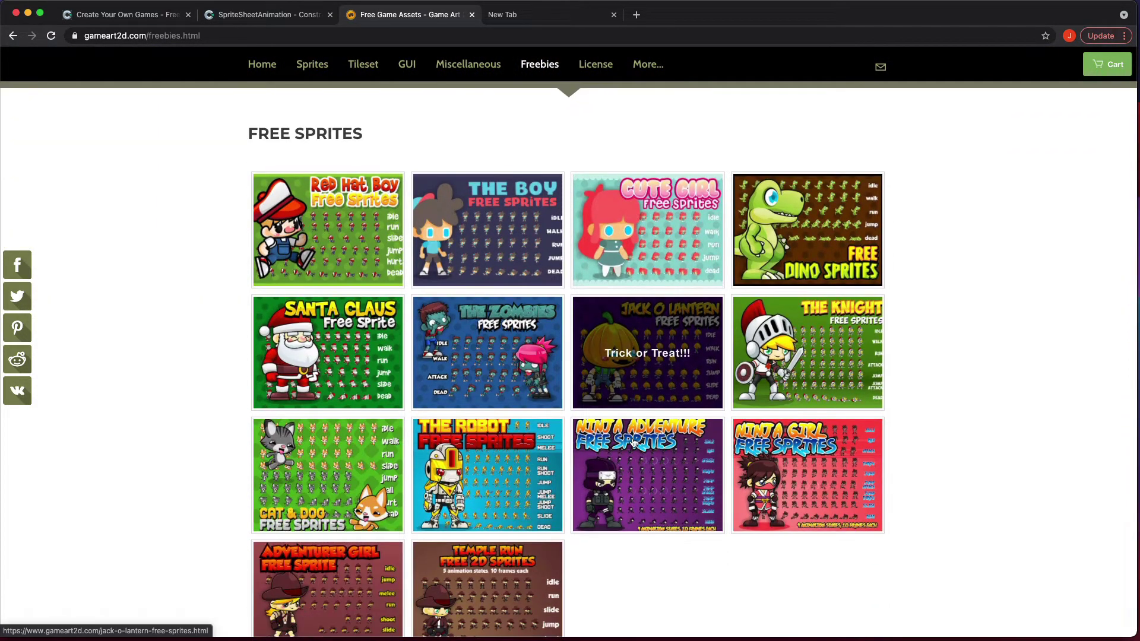
pyautogui.click(801, 494)
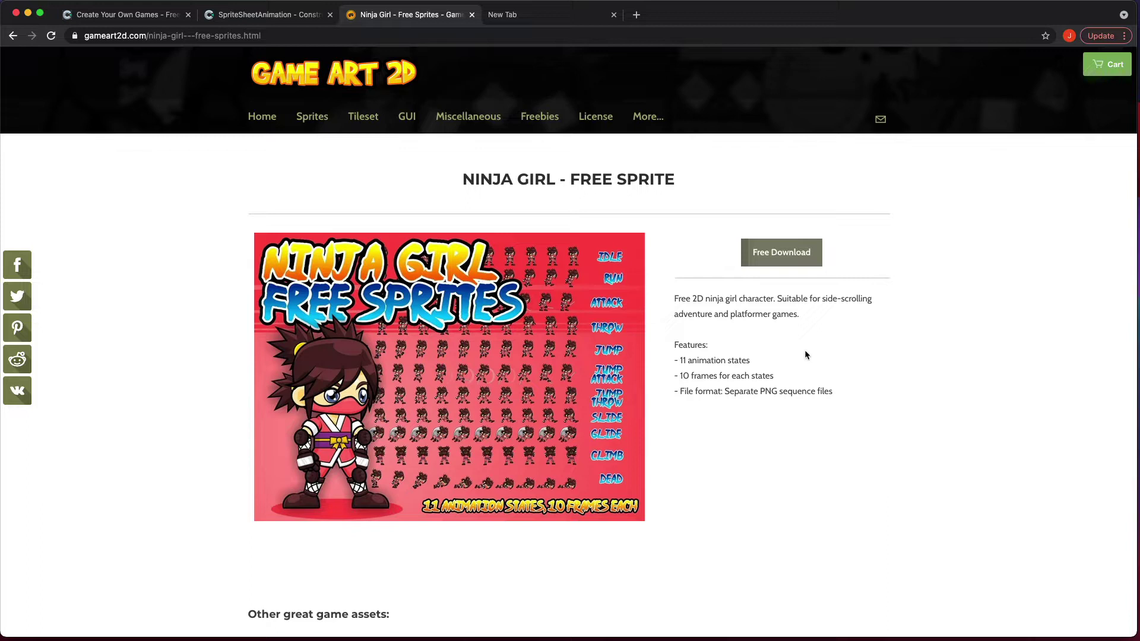
# Switch to the Construct 3 editor and insert a Sprite object named "platform" into Layout 1.
pyautogui.click(254, 21)
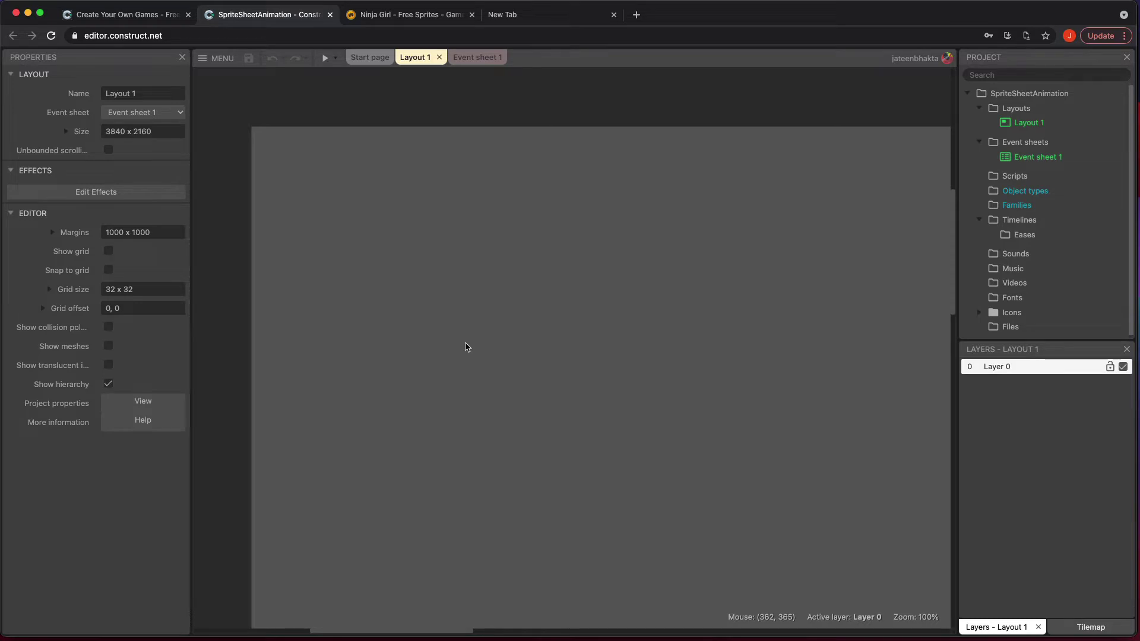
pyautogui.scroll(-1, 467, 348)
pyautogui.hscroll(1, 466, 347)
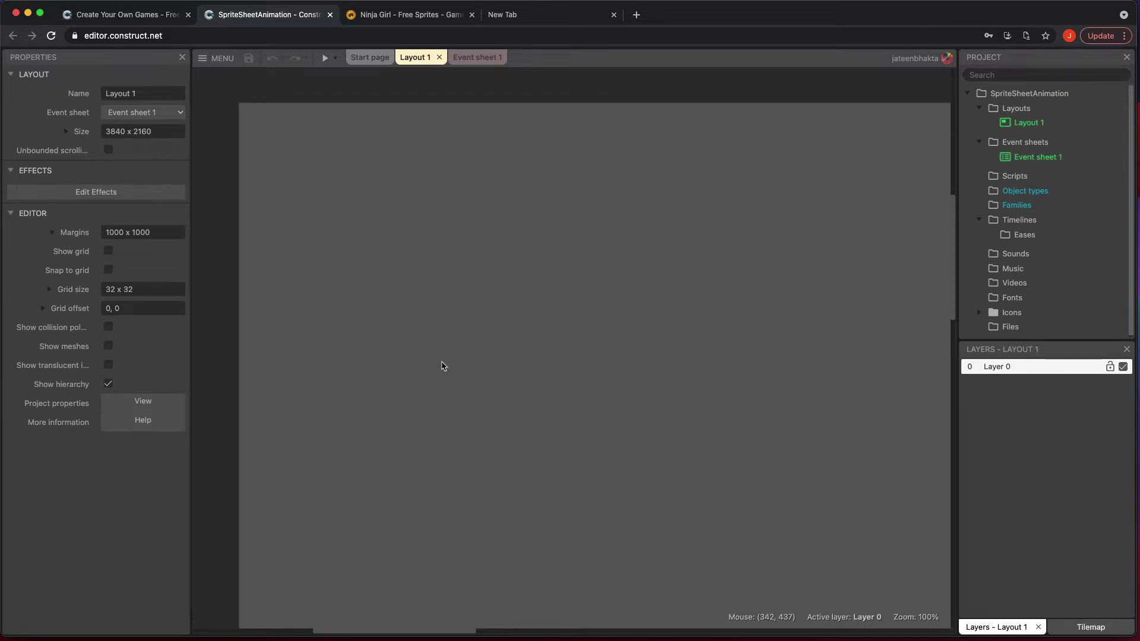
pyautogui.keyDown('ctrl'); pyautogui.scroll(-2, 441, 366); pyautogui.keyUp('ctrl')
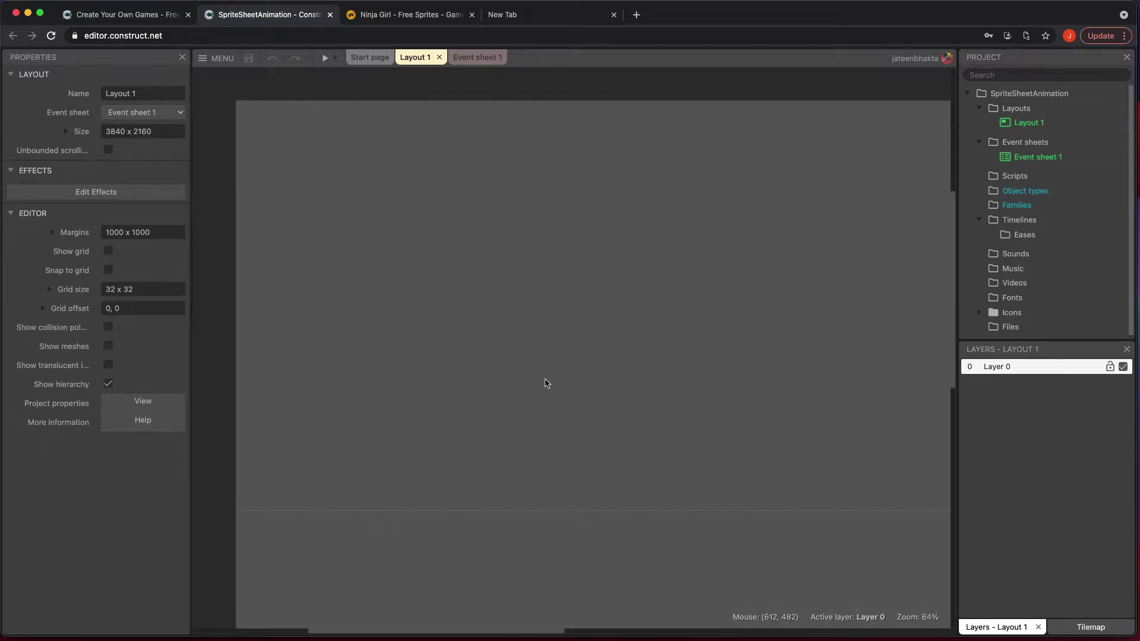
pyautogui.doubleClick(565, 308)
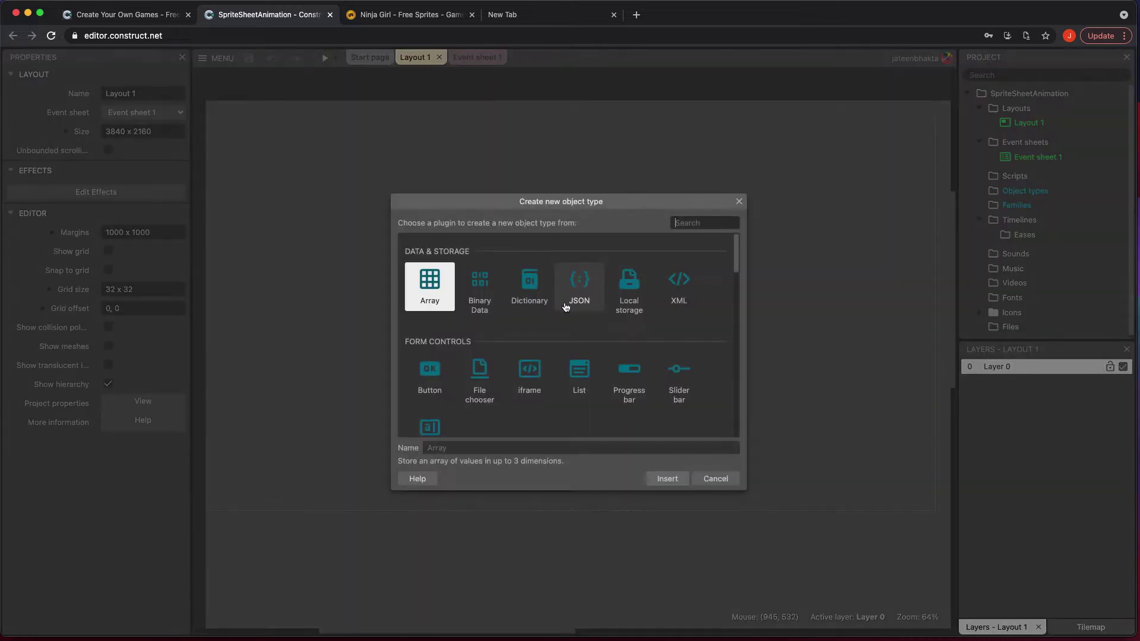
pyautogui.scroll(-3, 566, 307)
pyautogui.click(629, 385)
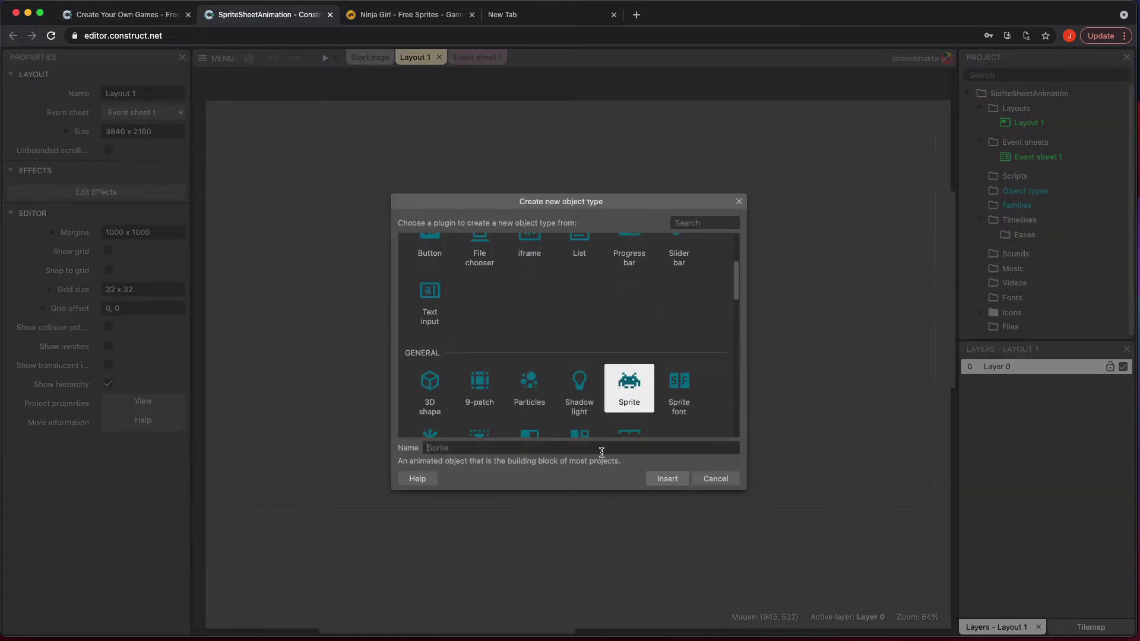
pyautogui.click(602, 453)
pyautogui.write('PLATFORM')
pyautogui.press('BackSpace')
pyautogui.press('BackSpace')
pyautogui.press('BackSpace')
pyautogui.press('BackSpace')
pyautogui.press('BackSpace')
pyautogui.press('BackSpace')
pyautogui.press('BackSpace')
pyautogui.press('BackSpace')
pyautogui.write('platform')
pyautogui.press('Return')
pyautogui.click(475, 335)
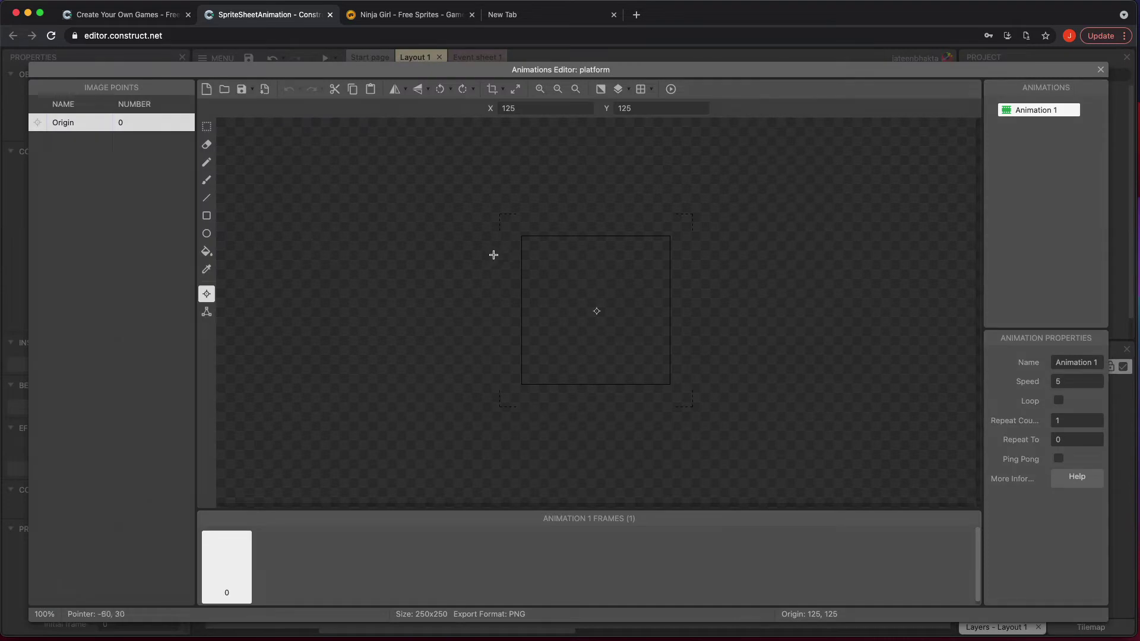
# Flood-fill the platform sprite's image with bright green (RGB 44, 189, 102) and close its animations editor.
pyautogui.click(207, 251)
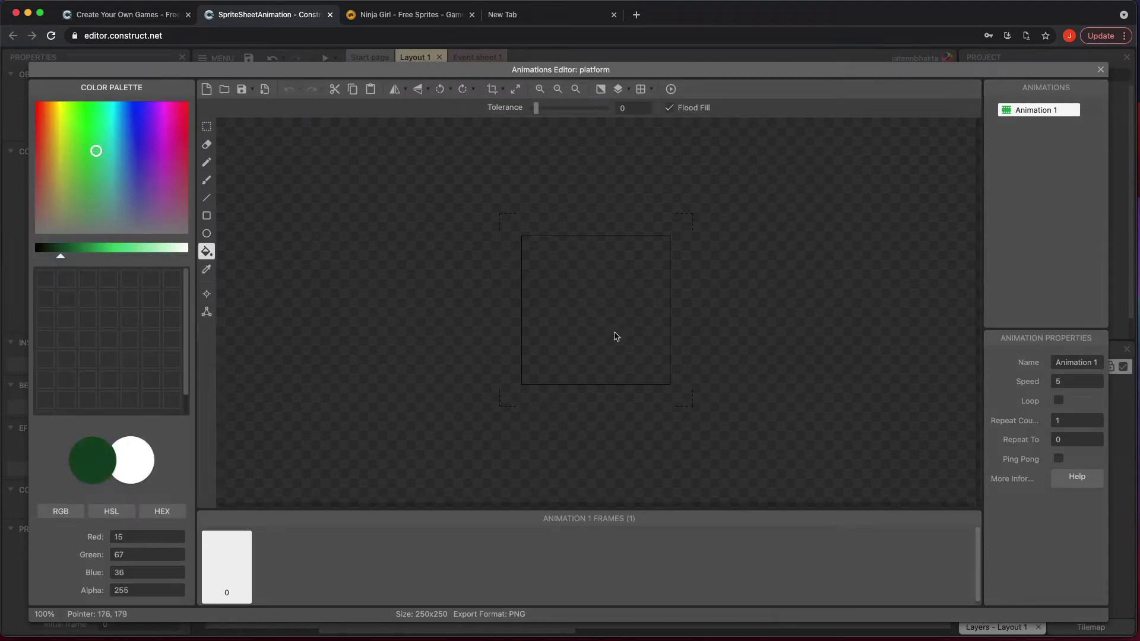
pyautogui.click(594, 316)
pyautogui.click(106, 248)
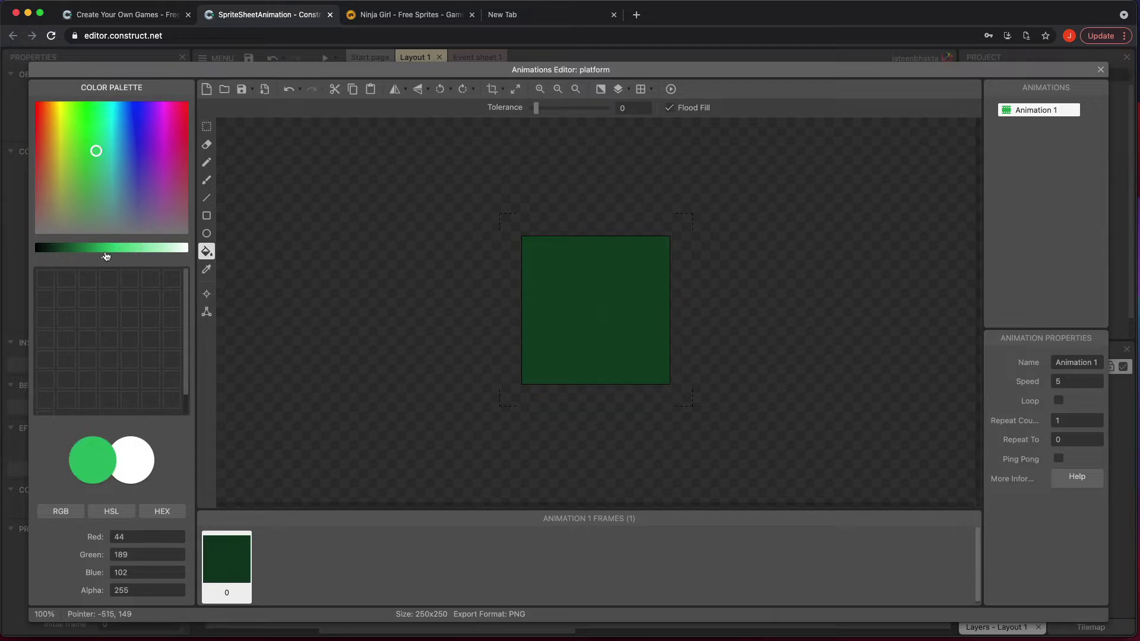
pyautogui.click(664, 343)
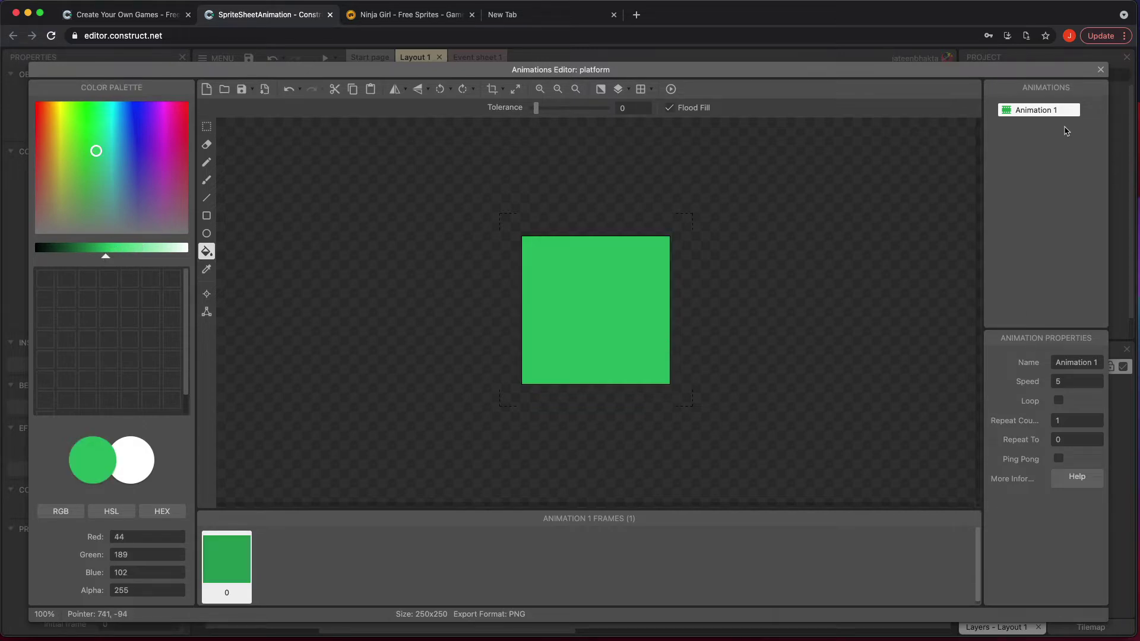
pyautogui.click(1101, 70)
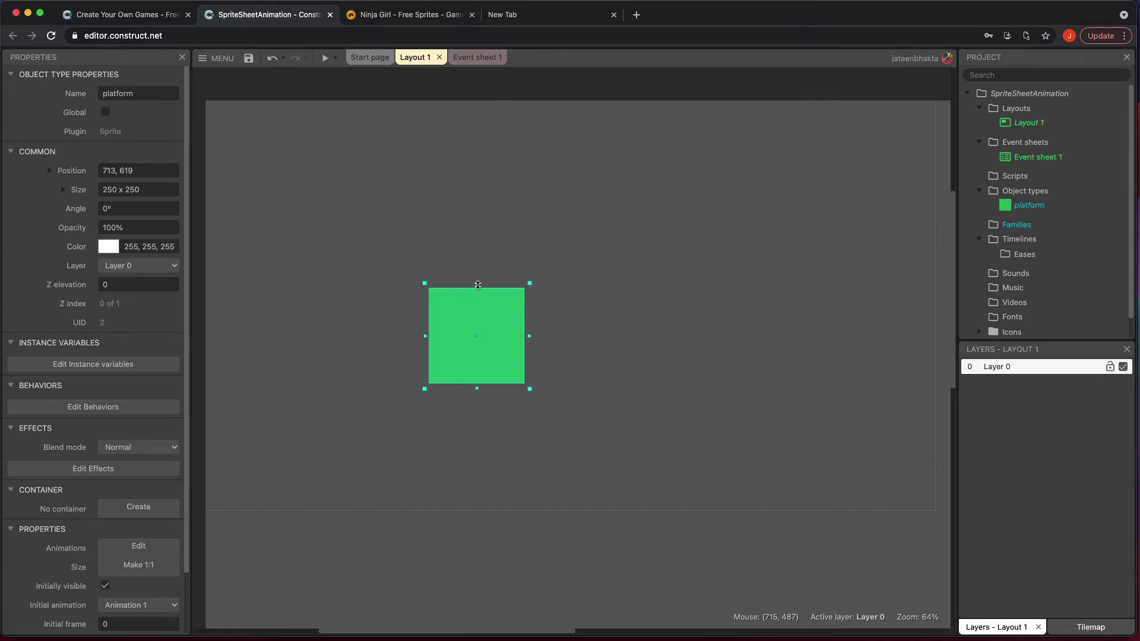
# Reshape the platform into a long, thin strip about 26 px high and give it the Solid behavior.
pyautogui.moveTo(477, 284); pyautogui.dragTo(478, 367)
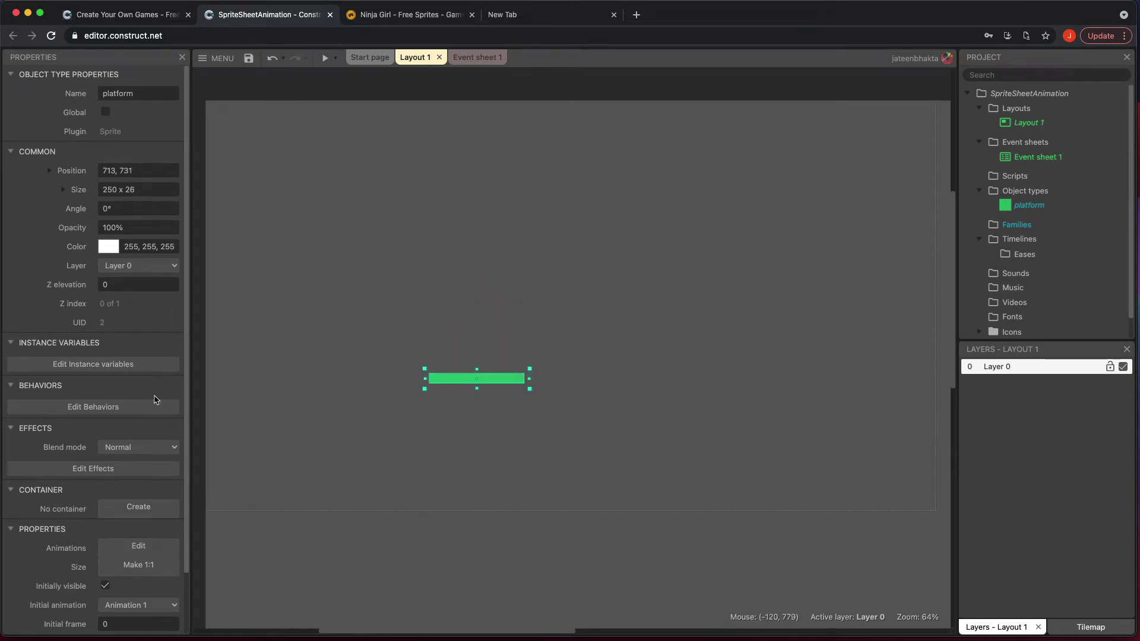
pyautogui.click(127, 409)
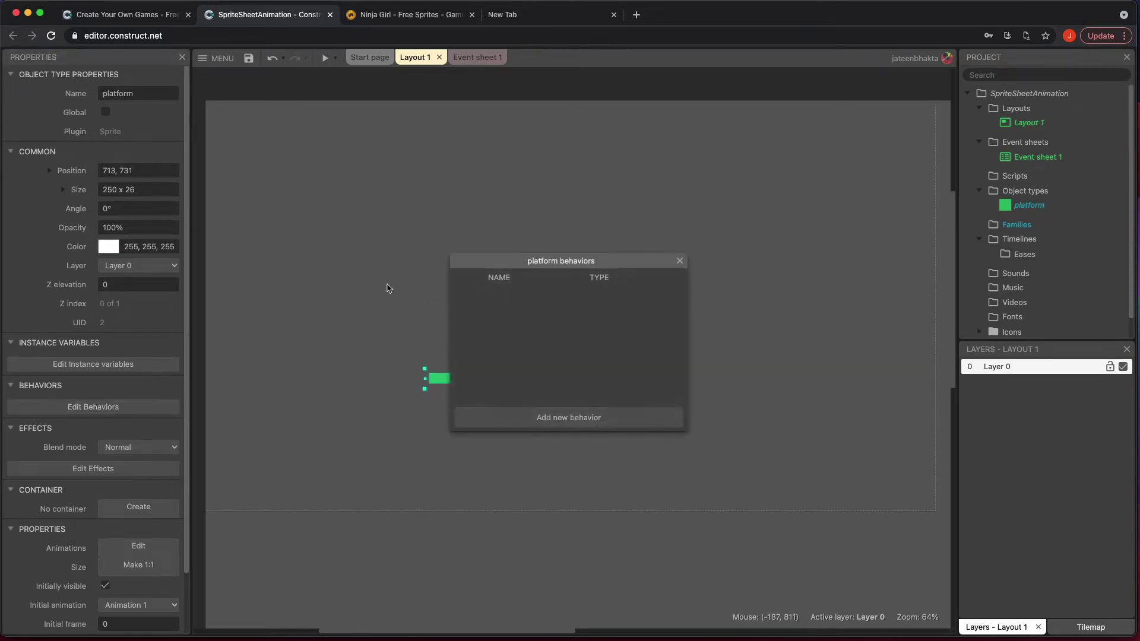
pyautogui.click(596, 419)
pyautogui.doubleClick(630, 282)
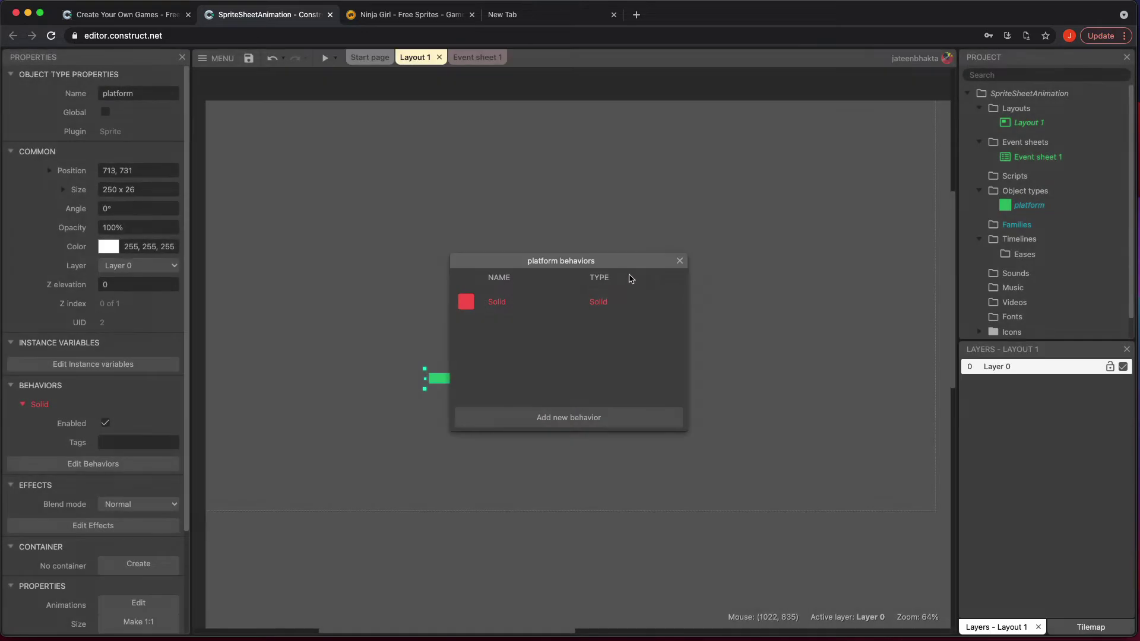
pyautogui.click(679, 261)
pyautogui.moveTo(530, 379); pyautogui.dragTo(760, 381)
pyautogui.click(645, 317)
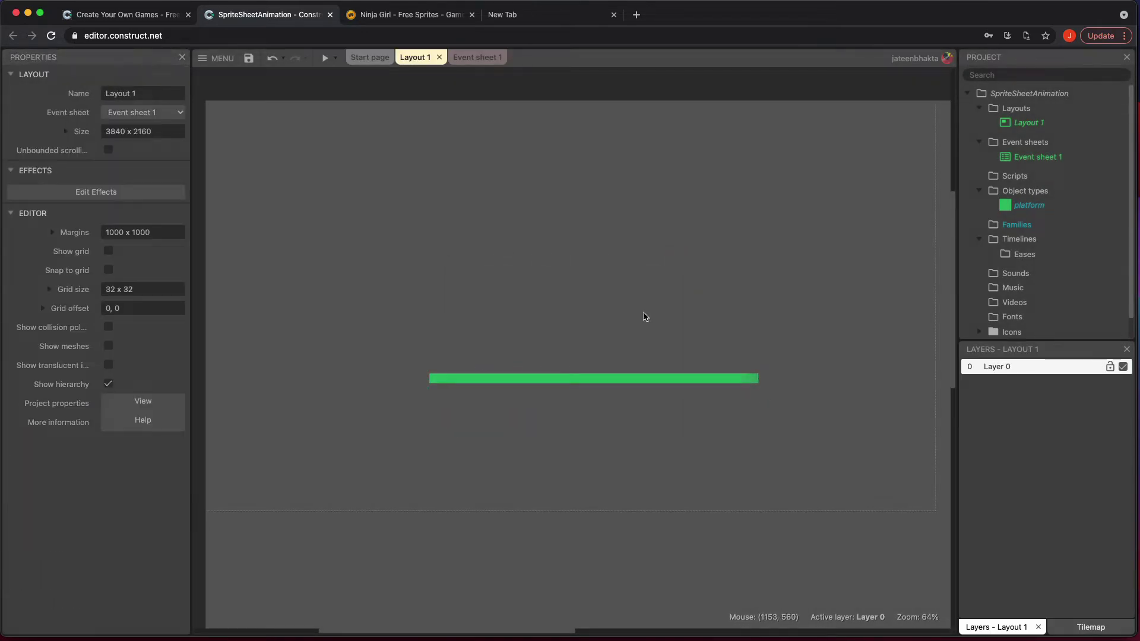
# Insert a Sprite object named "character" into the layout above the green platform.
pyautogui.doubleClick(585, 278)
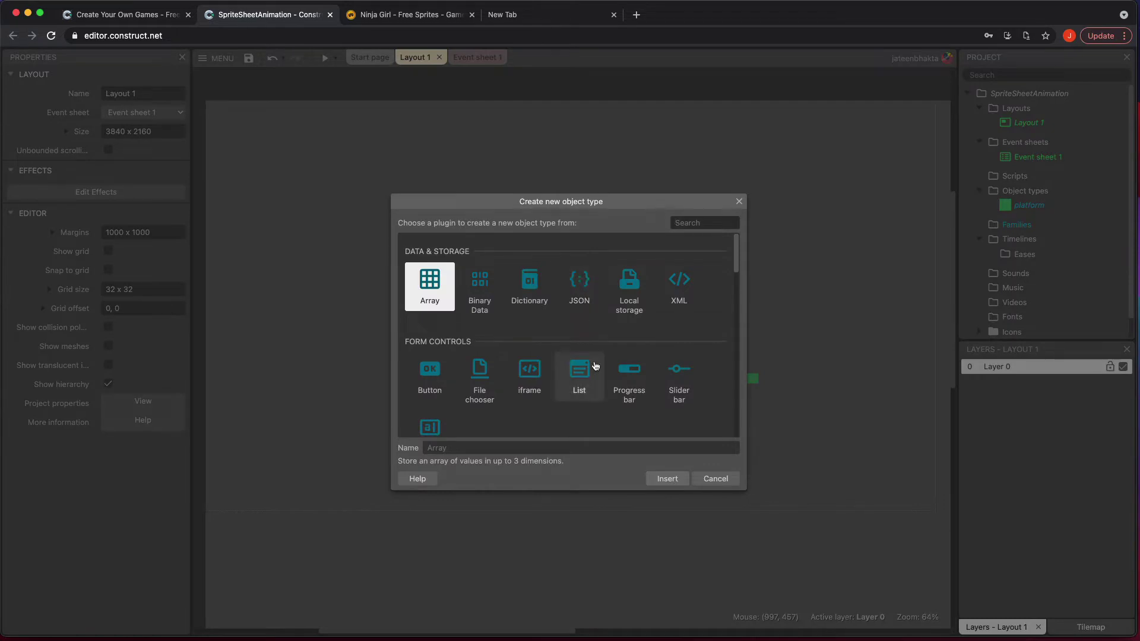
pyautogui.scroll(-3, 582, 368)
pyautogui.click(632, 429)
pyautogui.click(610, 445)
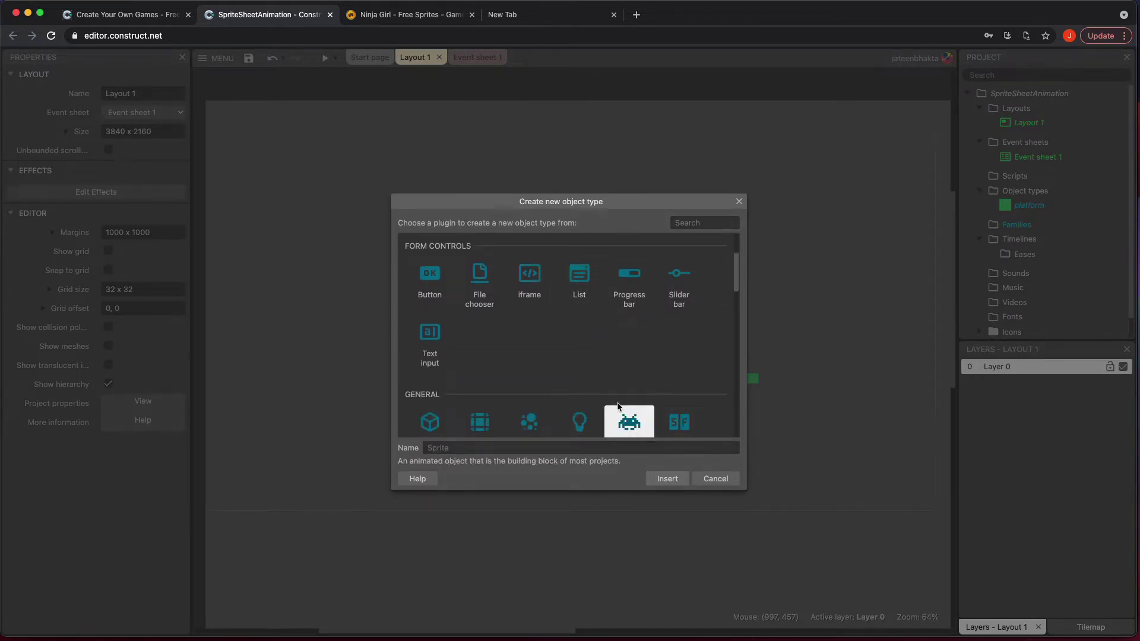
pyautogui.write('character')
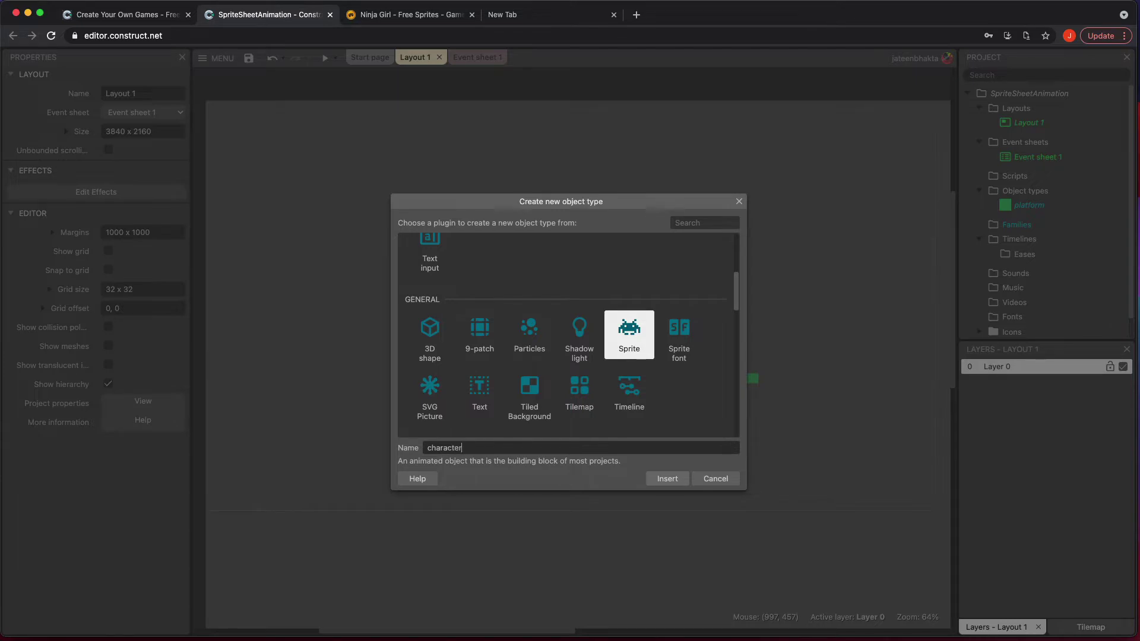
pyautogui.press('Return')
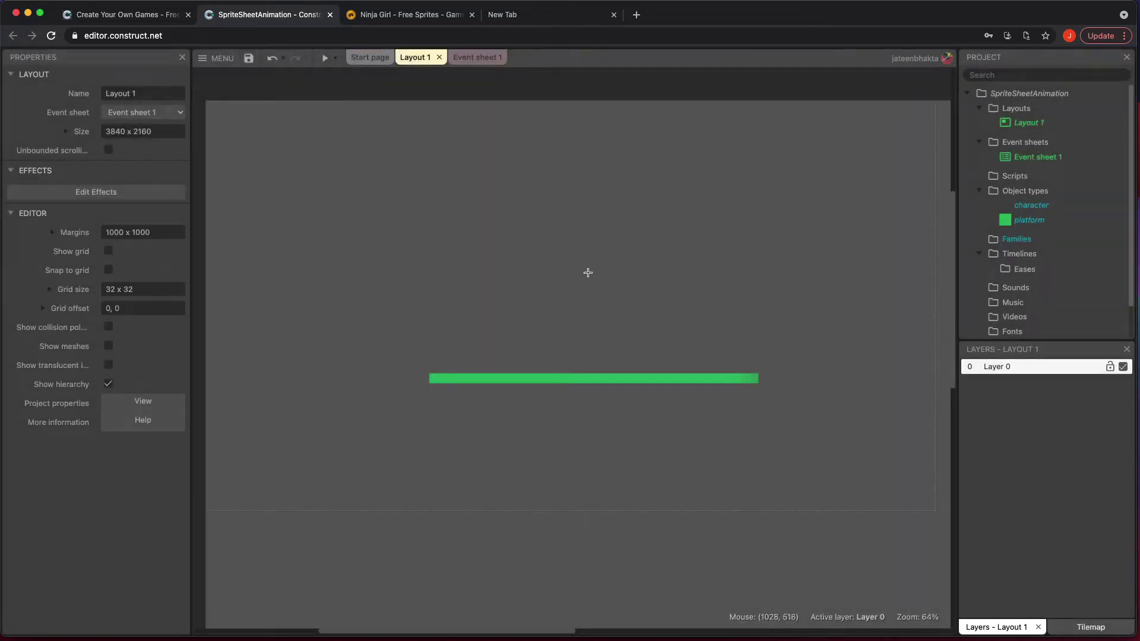
pyautogui.click(588, 273)
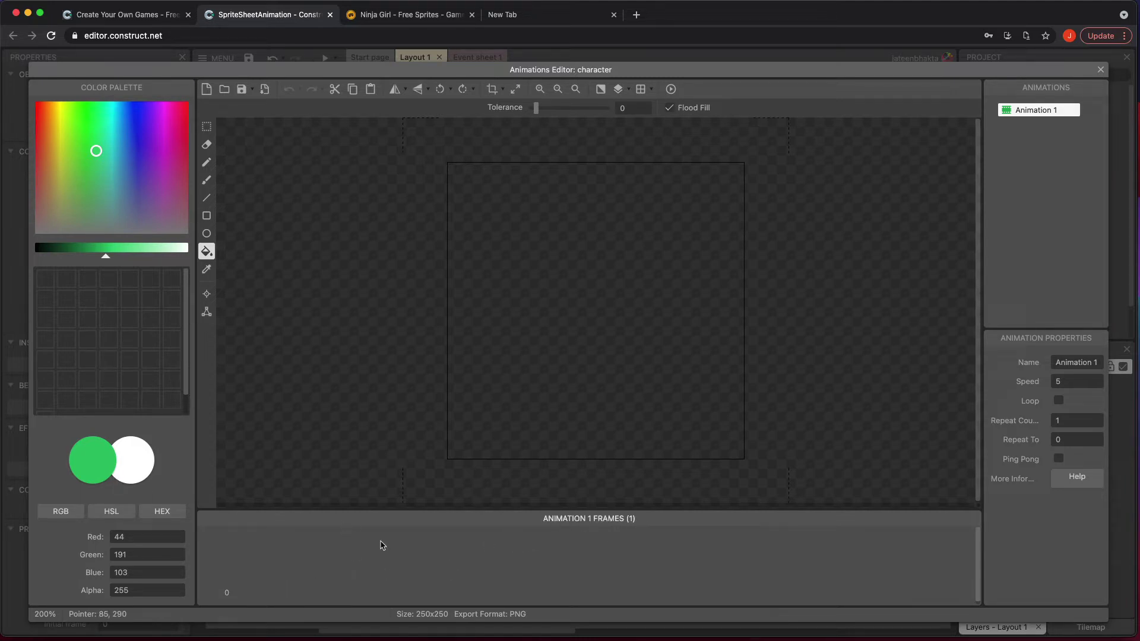
# Import Idle__000.png through Idle__009.png from the ninjagirlsprites folder as frames of the character's Animation 1.
pyautogui.rightClick(359, 573)
pyautogui.moveTo(359, 573)
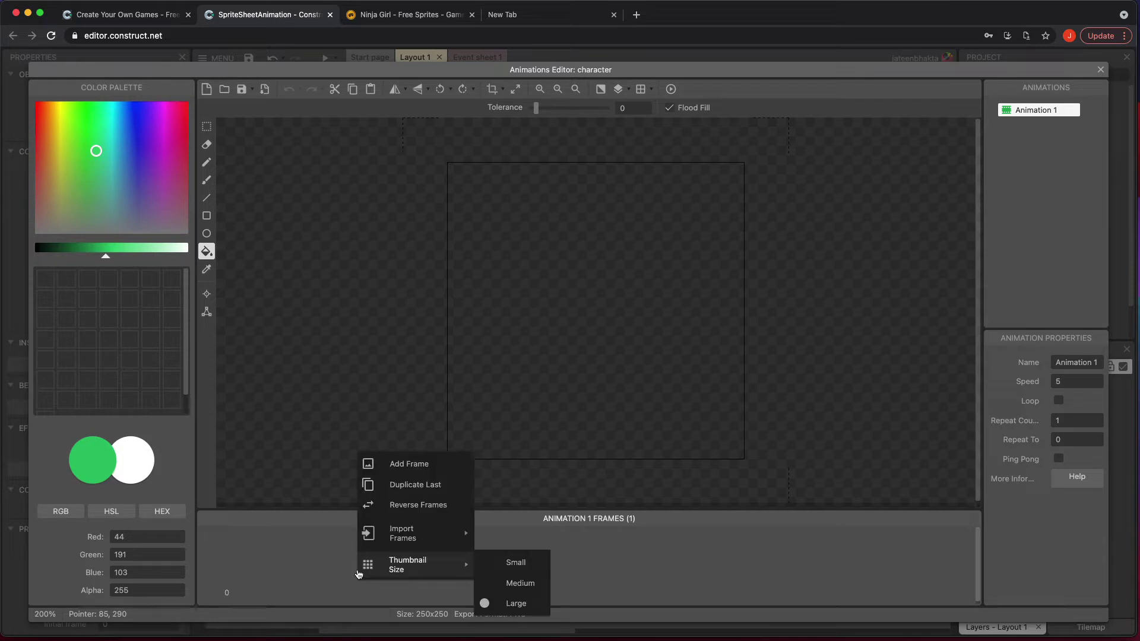
pyautogui.moveTo(446, 532)
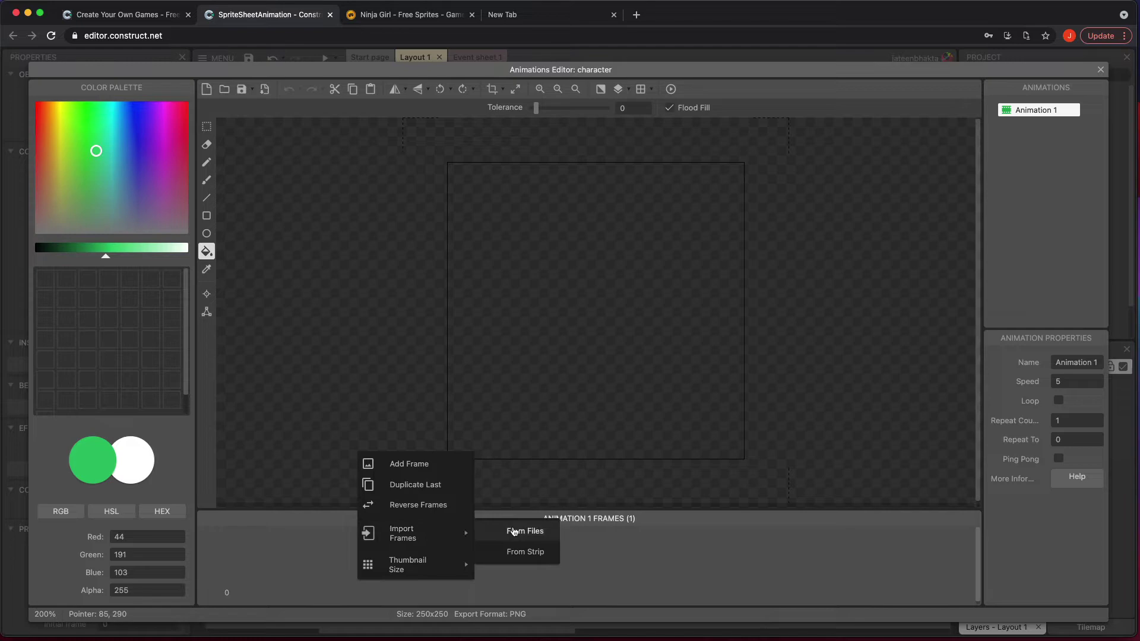
pyautogui.click(513, 533)
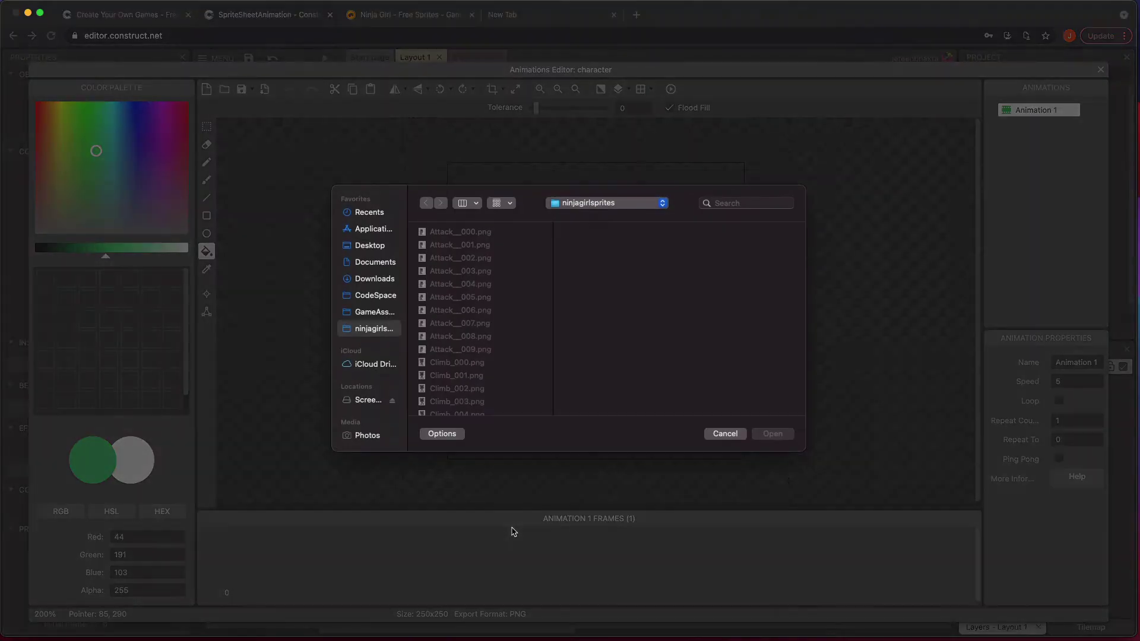
pyautogui.scroll(-5, 480, 365)
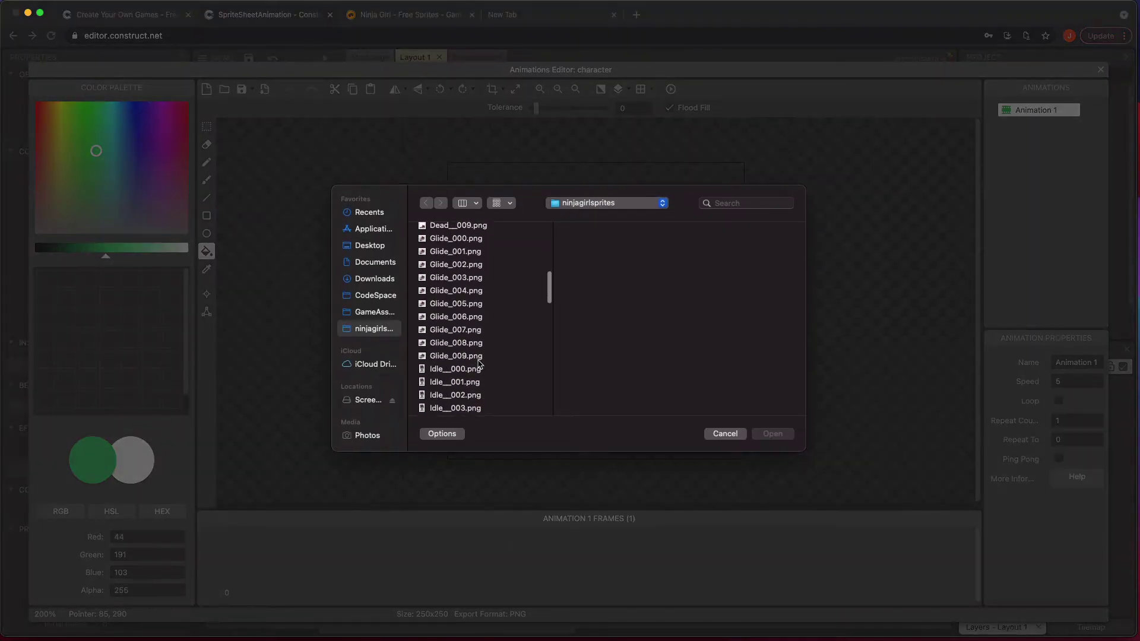
pyautogui.scroll(-10, 480, 365)
pyautogui.scroll(6, 470, 320)
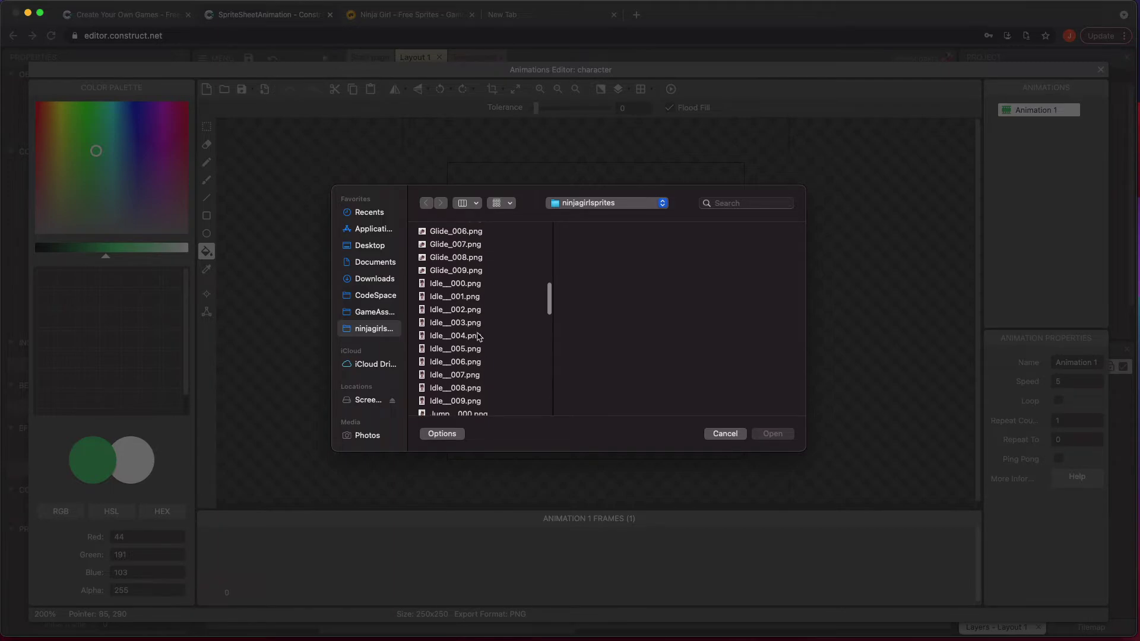
pyautogui.click(461, 283)
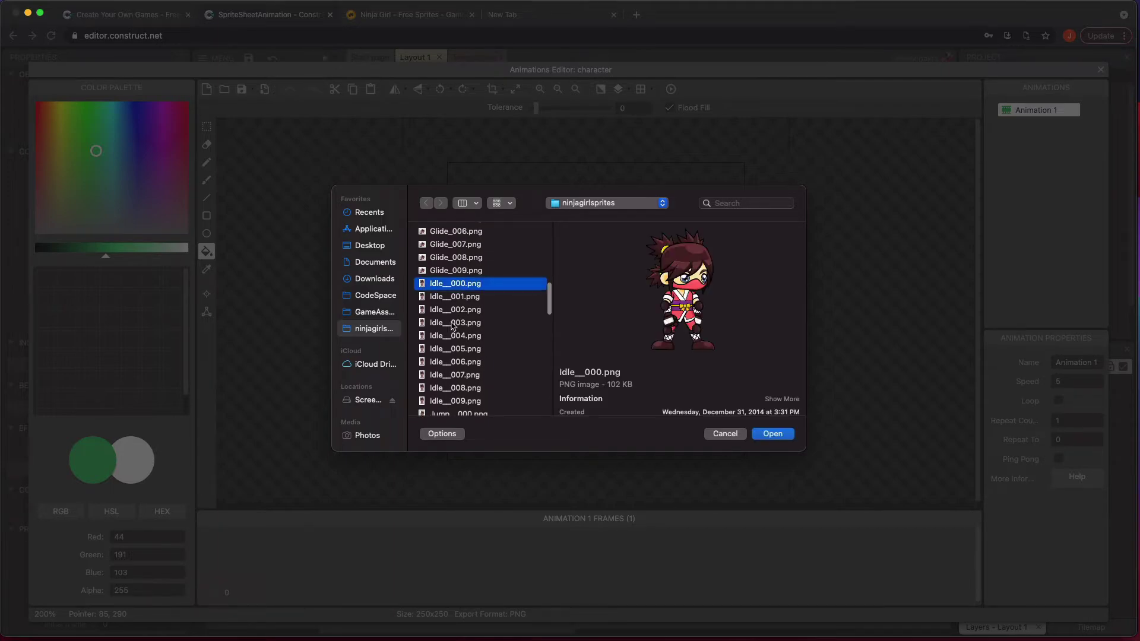
pyautogui.keyDown('shift'); pyautogui.click(450, 401); pyautogui.keyUp('shift')
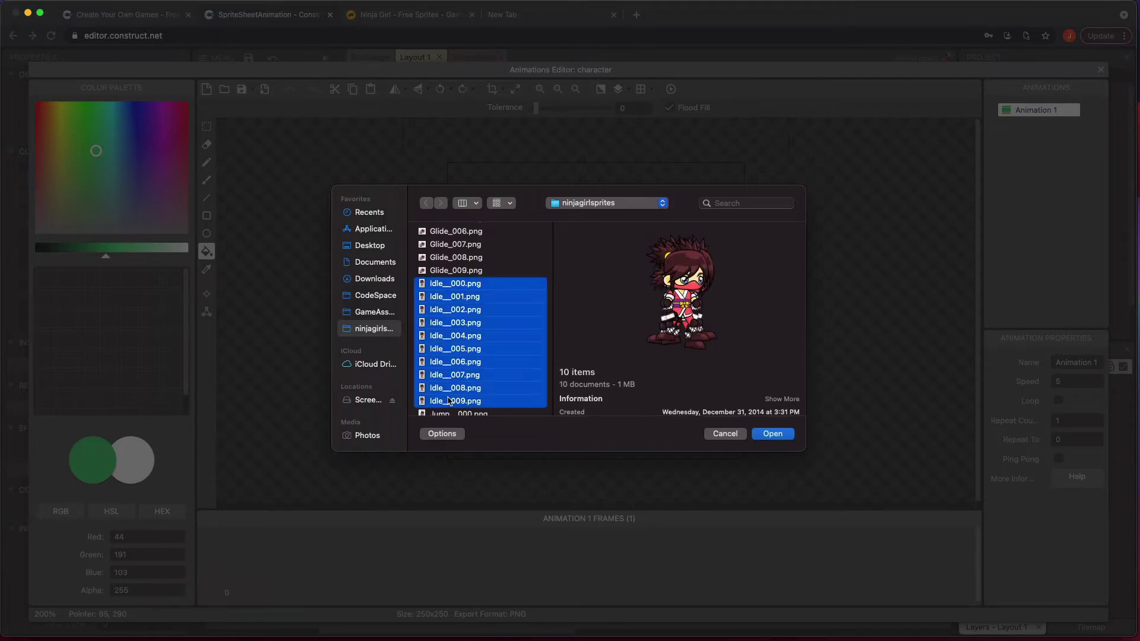
pyautogui.click(772, 434)
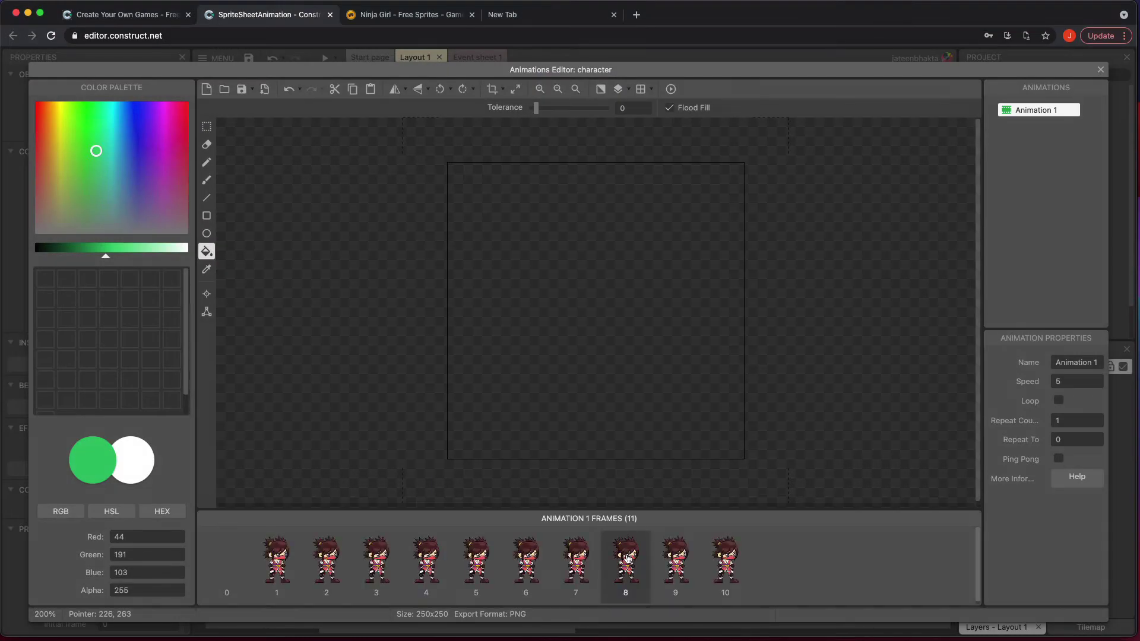
# Delete the empty frame 0 from the character's Animation 1.
pyautogui.rightClick(226, 573)
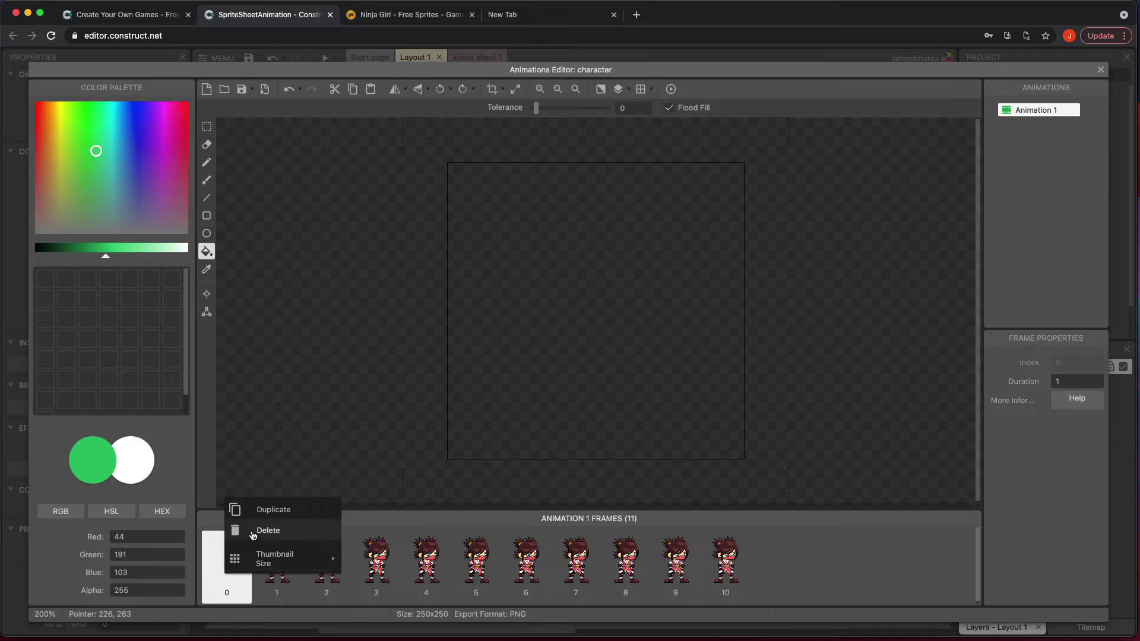
pyautogui.click(253, 535)
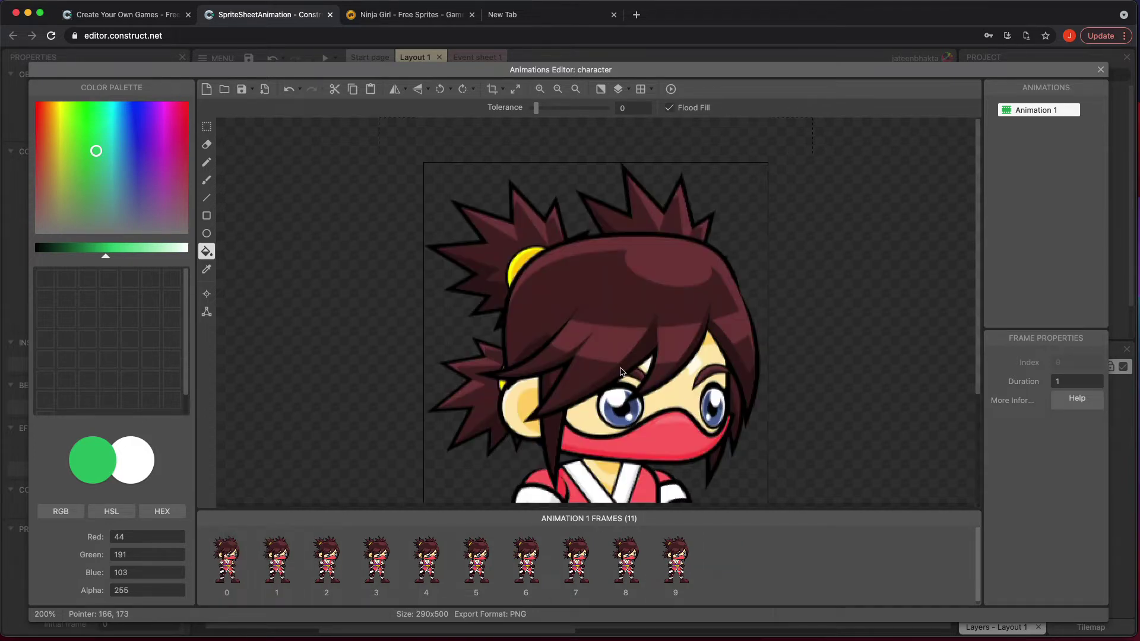
pyautogui.click(558, 89)
pyautogui.click(558, 89)
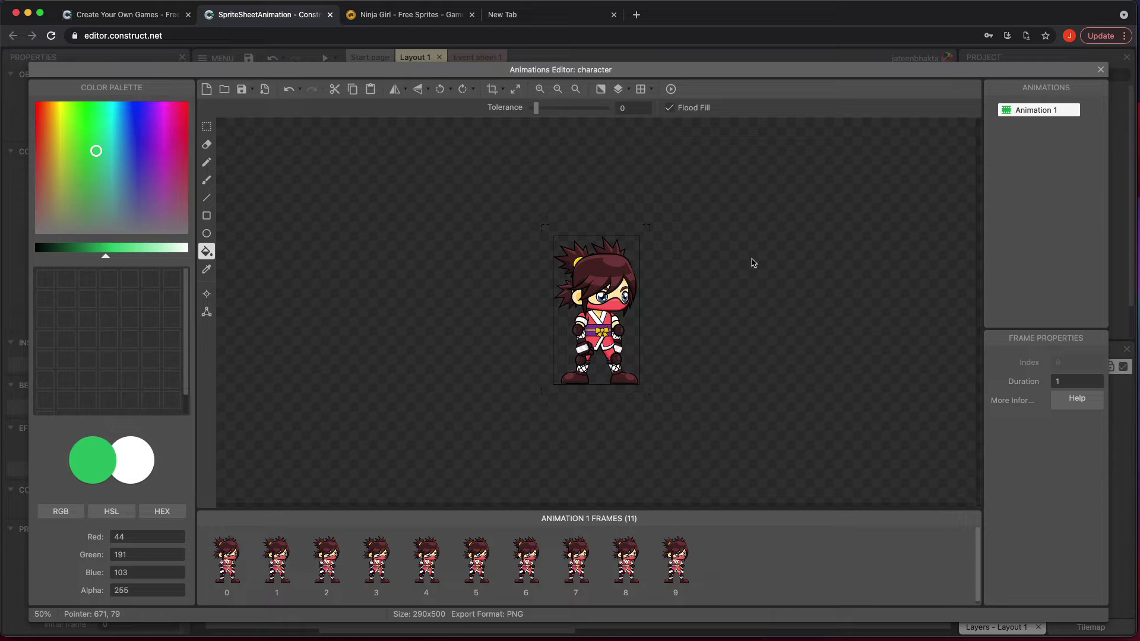
# Step through frames 0 to 9 of the character's Animation 1 to check the imported images.
pyautogui.click(233, 557)
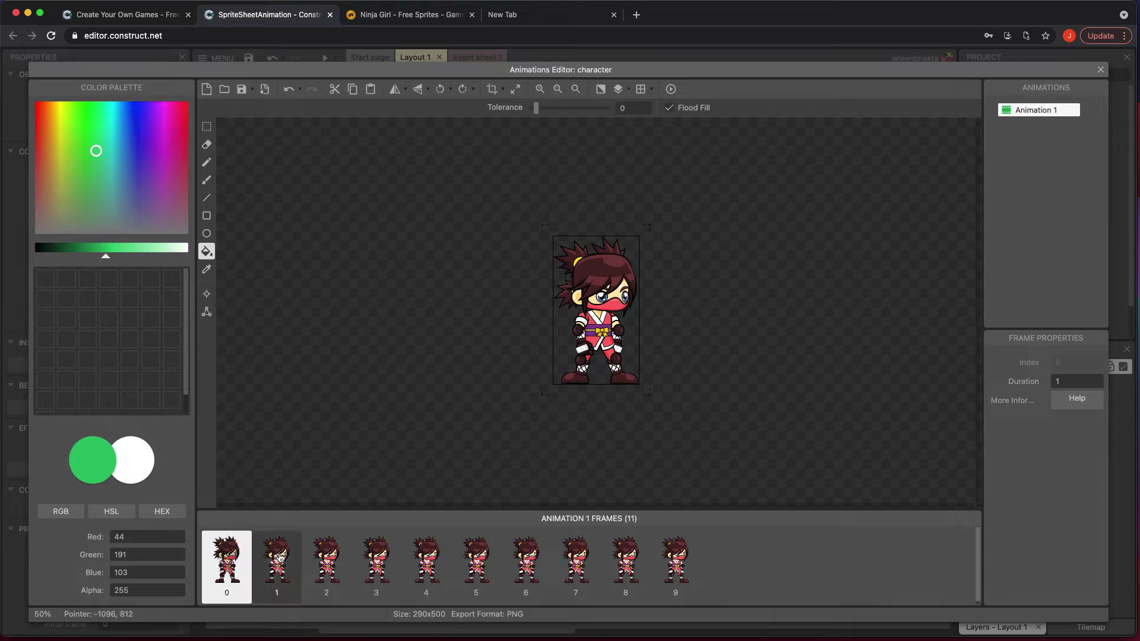
pyautogui.click(279, 557)
pyautogui.click(326, 559)
pyautogui.click(376, 560)
pyautogui.click(426, 564)
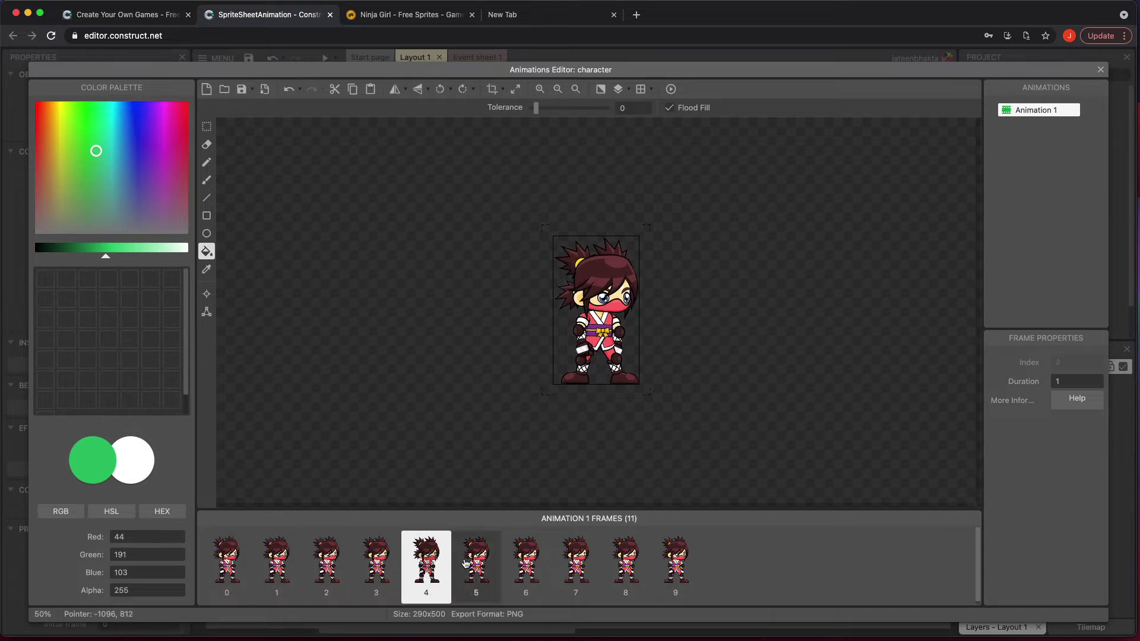
pyautogui.click(484, 564)
pyautogui.click(534, 566)
pyautogui.click(581, 564)
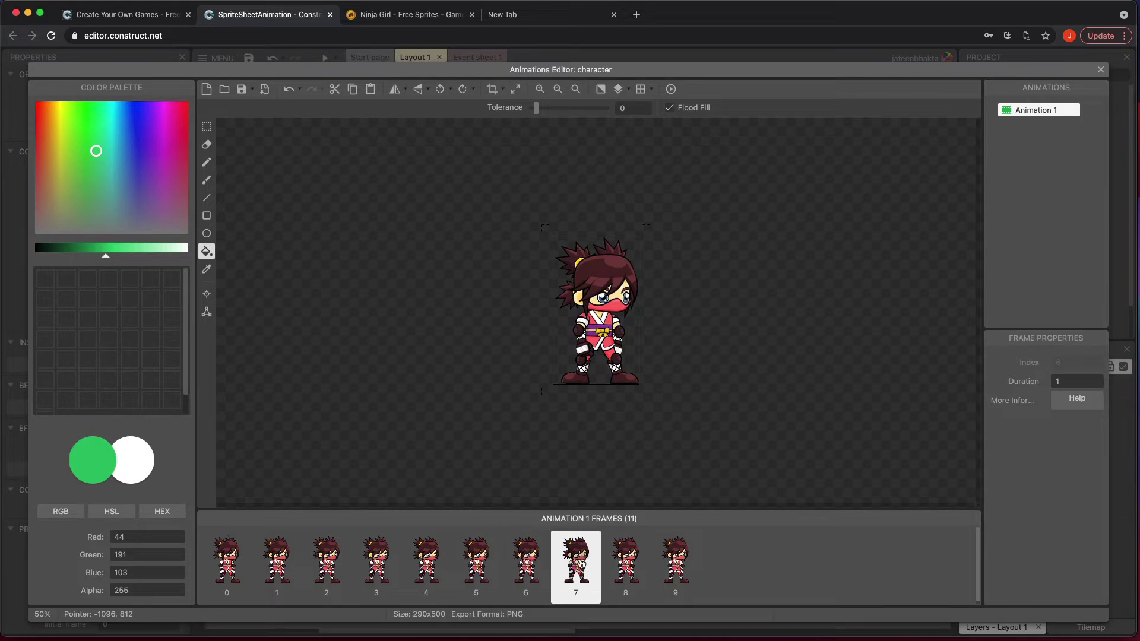
pyautogui.click(627, 564)
pyautogui.click(677, 565)
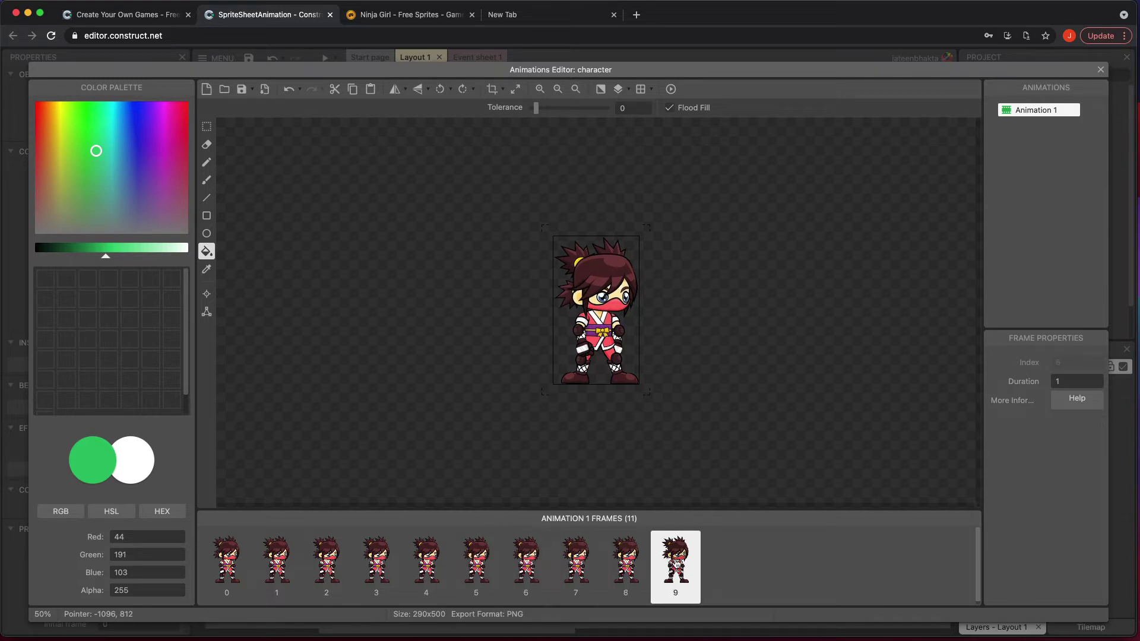
# Rename the character's Animation 1 to "Idle", make it loop, and close the Animations Editor.
pyautogui.click(1031, 114)
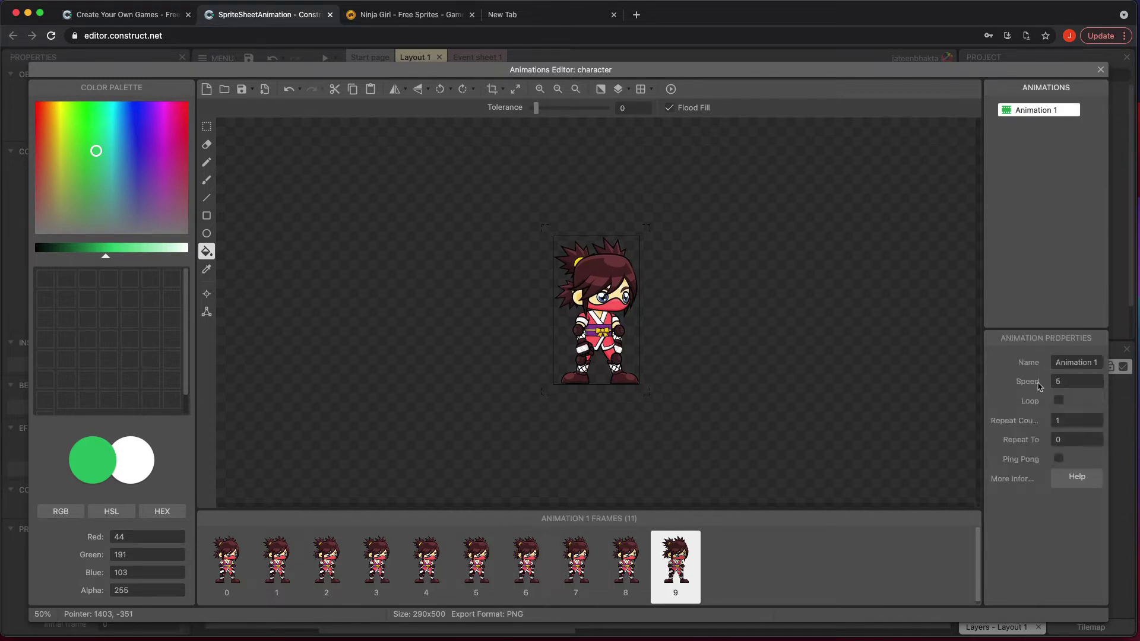
pyautogui.click(1059, 363)
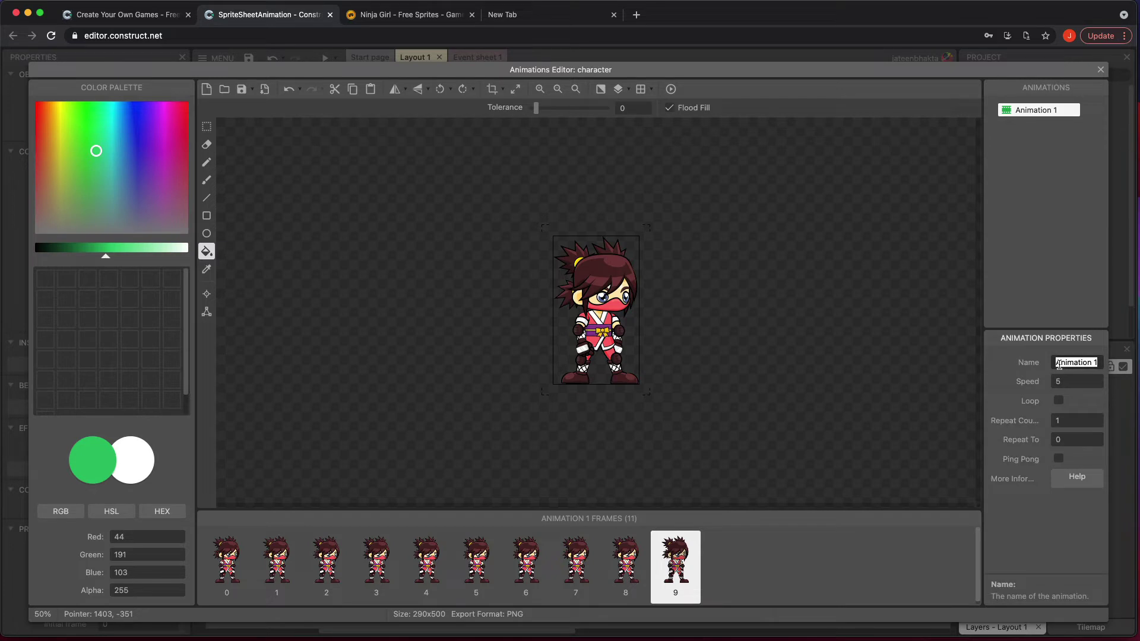
pyautogui.write('Idle')
pyautogui.press('Tab')
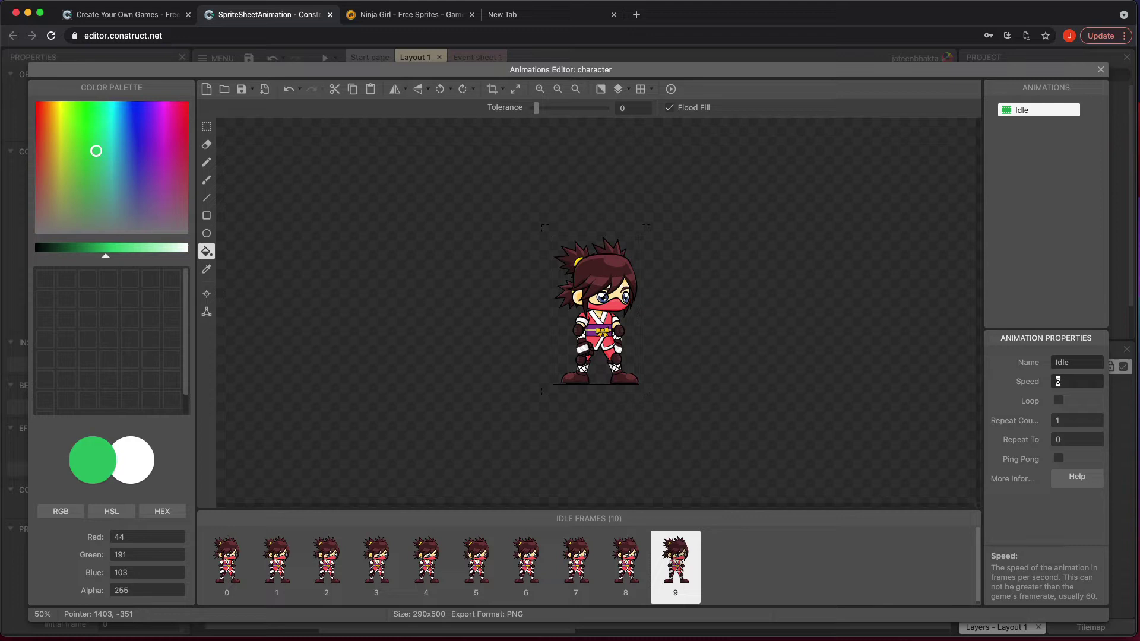
pyautogui.click(1059, 401)
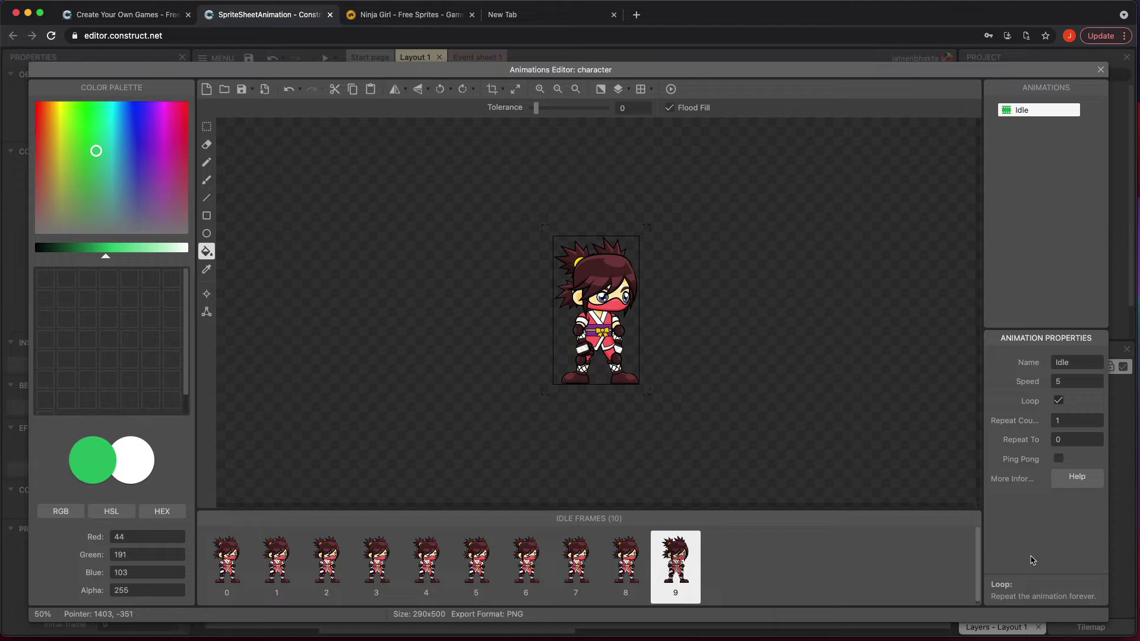
pyautogui.click(907, 552)
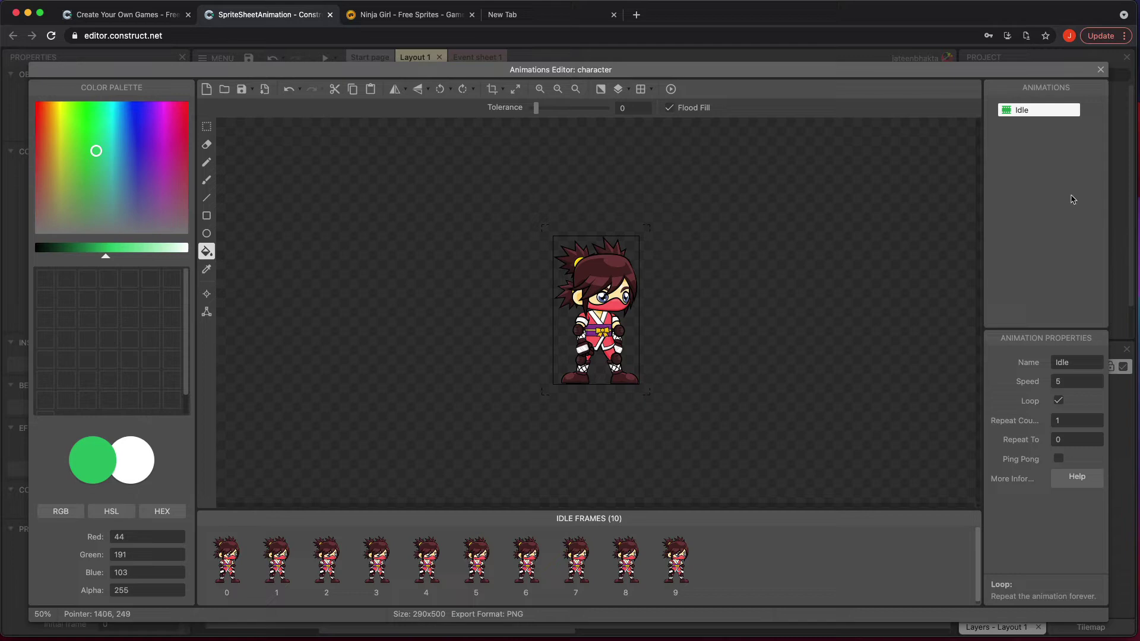
pyautogui.click(1101, 70)
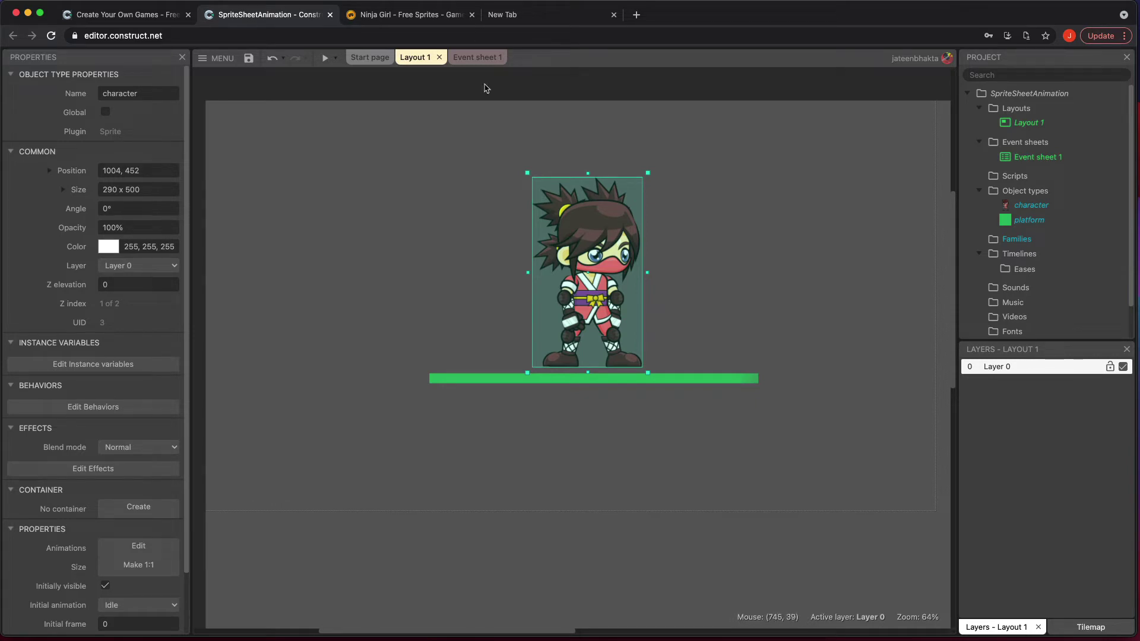
# Add a Keyboard input object to the project from Layout 1.
pyautogui.click(477, 58)
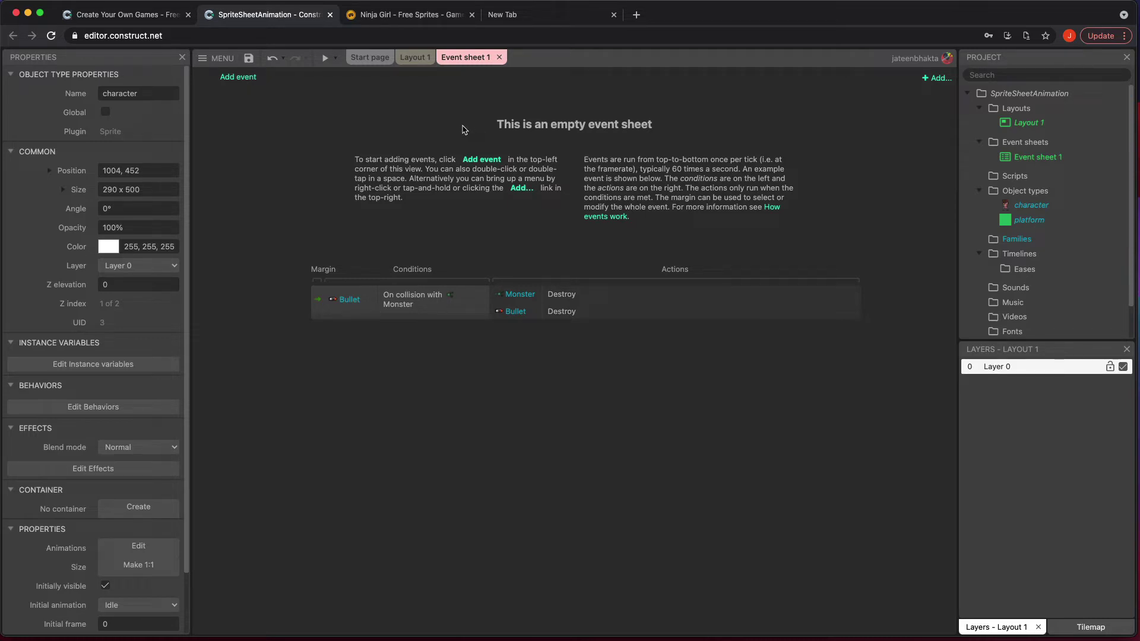
pyautogui.click(415, 57)
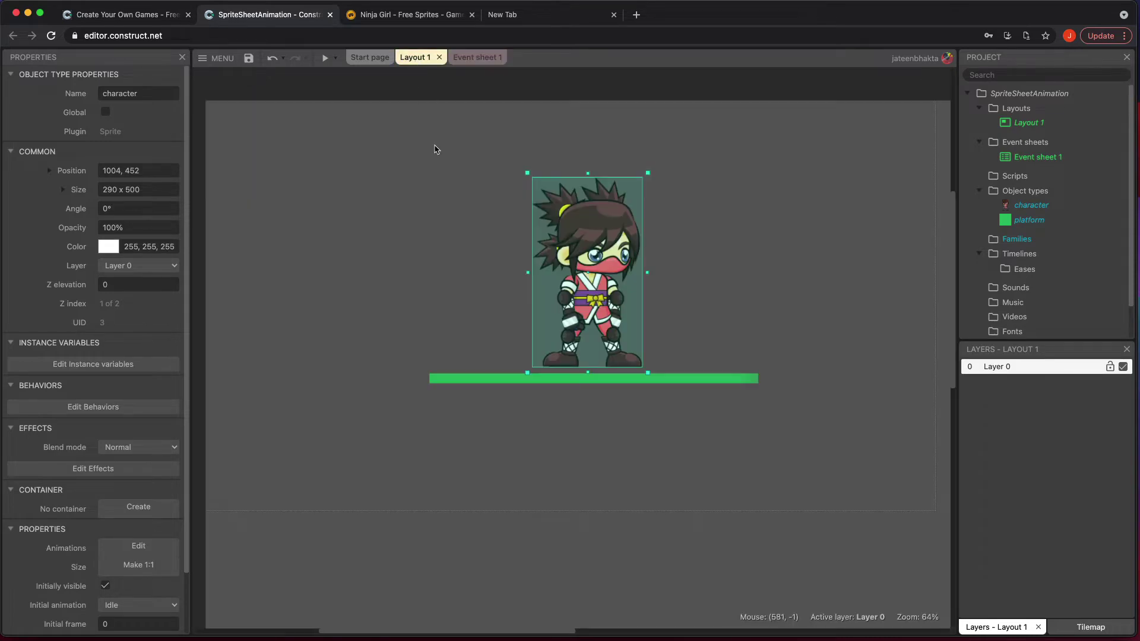
pyautogui.click(445, 229)
pyautogui.doubleClick(445, 230)
pyautogui.scroll(-5, 493, 380)
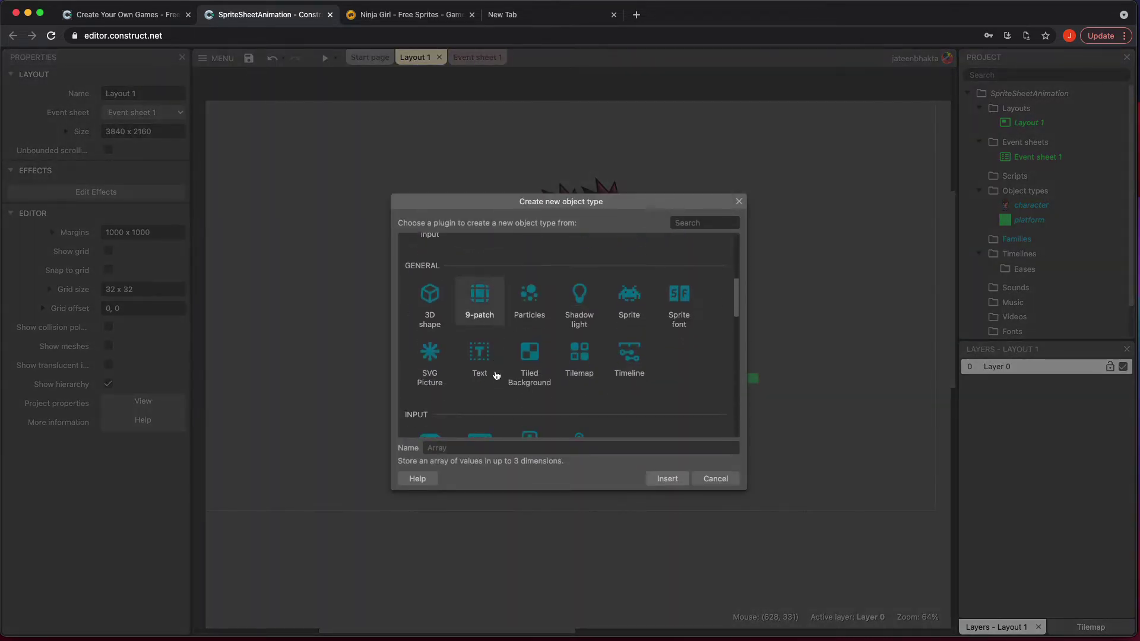
pyautogui.click(496, 376)
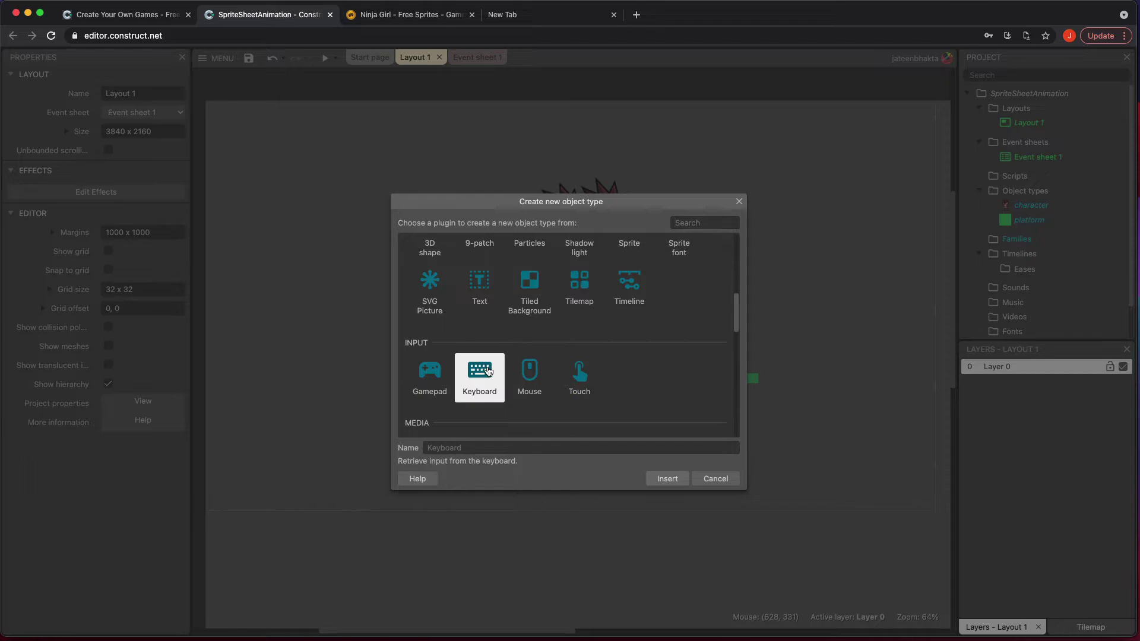
pyautogui.doubleClick(495, 374)
# Add a Touch input object to the project.
pyautogui.doubleClick(345, 283)
pyautogui.scroll(-5, 473, 347)
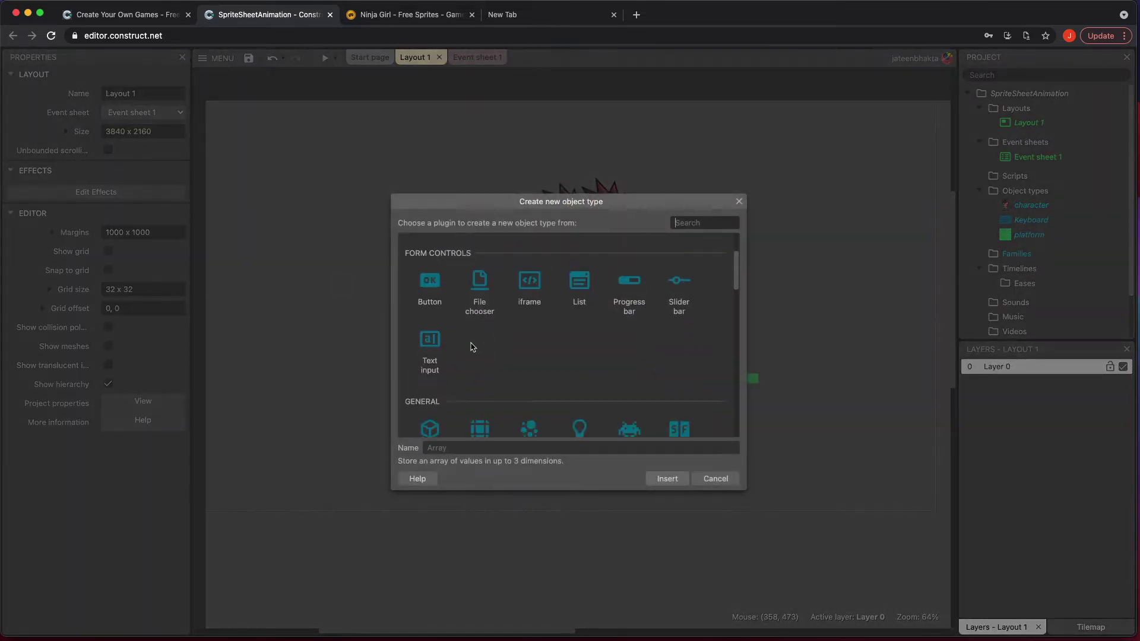
pyautogui.doubleClick(530, 288)
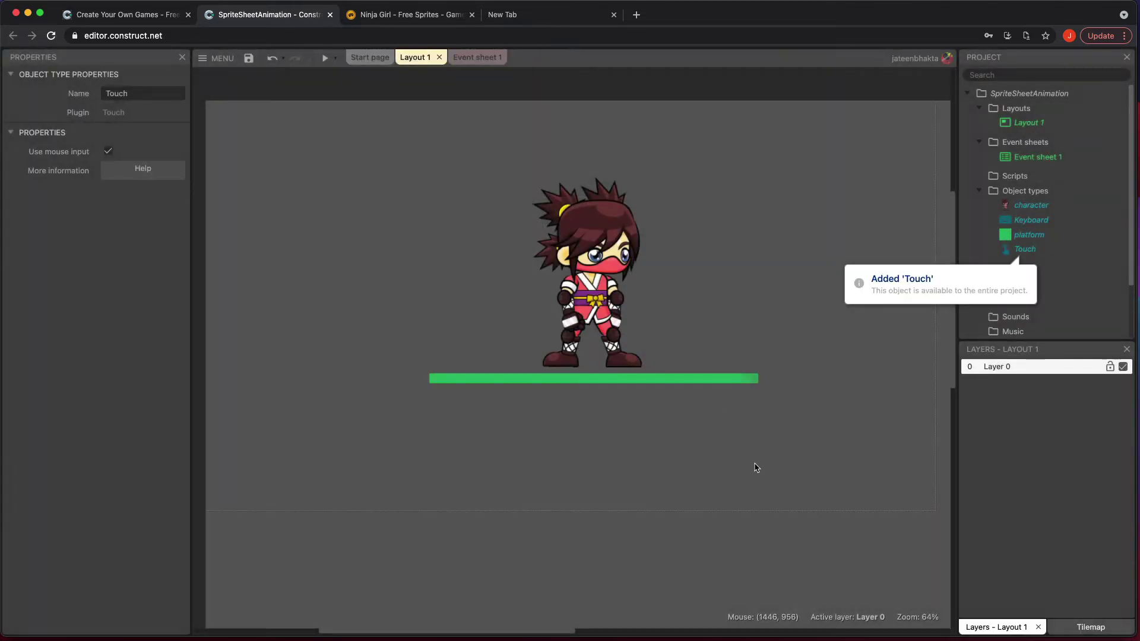
# Preview Layout 1 to check how the Idle animation plays, and close the preview.
pyautogui.click(474, 57)
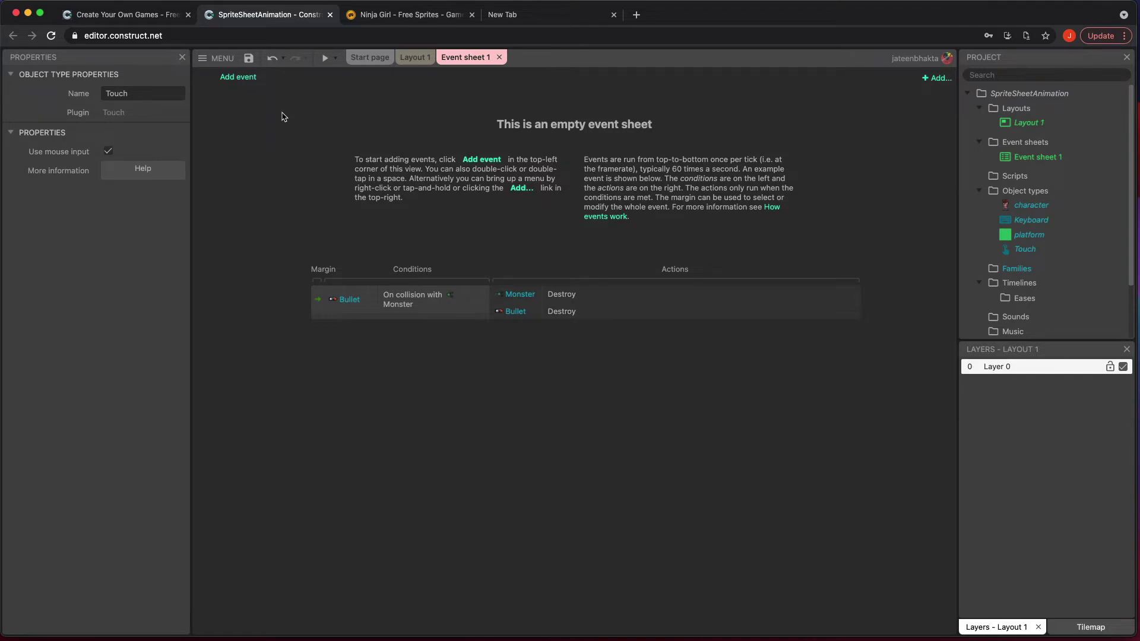
pyautogui.click(415, 57)
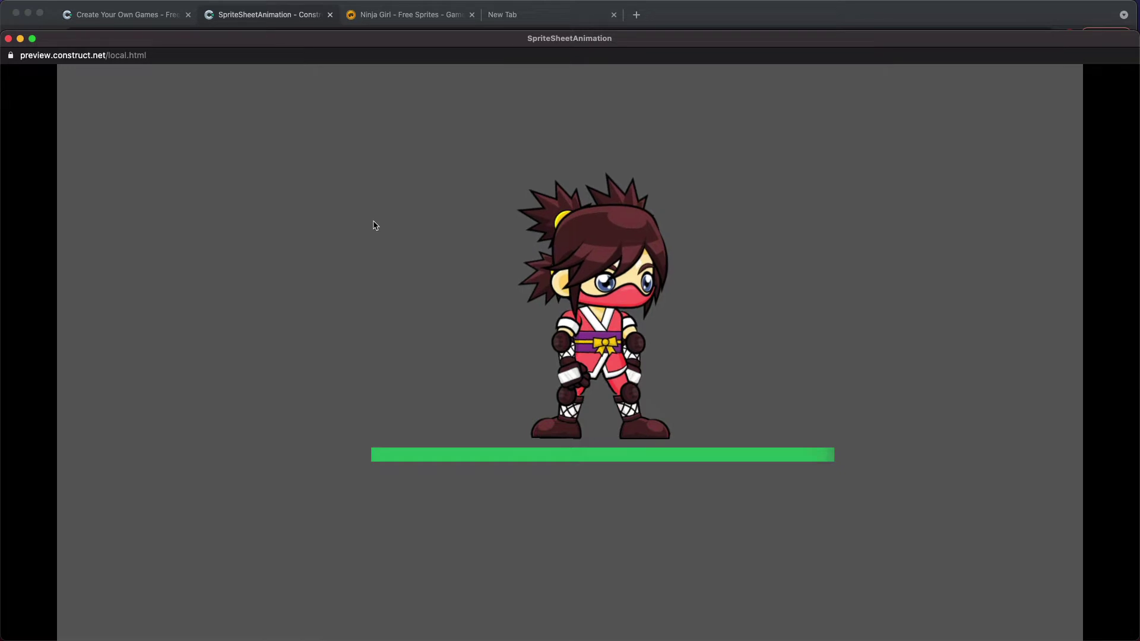
pyautogui.click(9, 38)
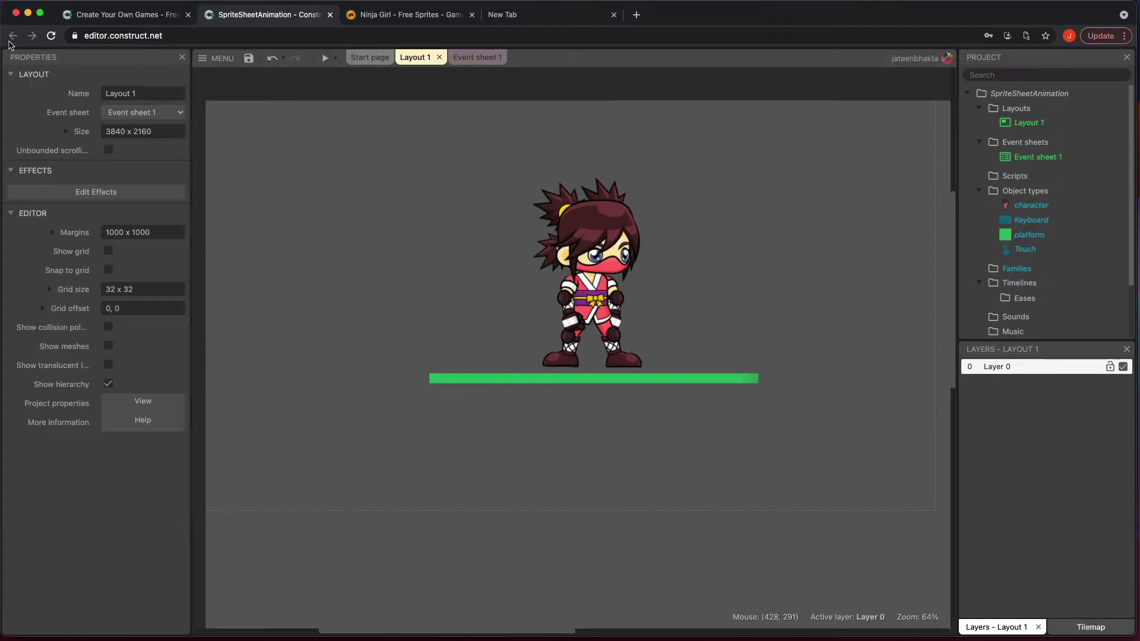
# Set the character's Idle animation speed to 9 and preview the layout.
pyautogui.doubleClick(581, 286)
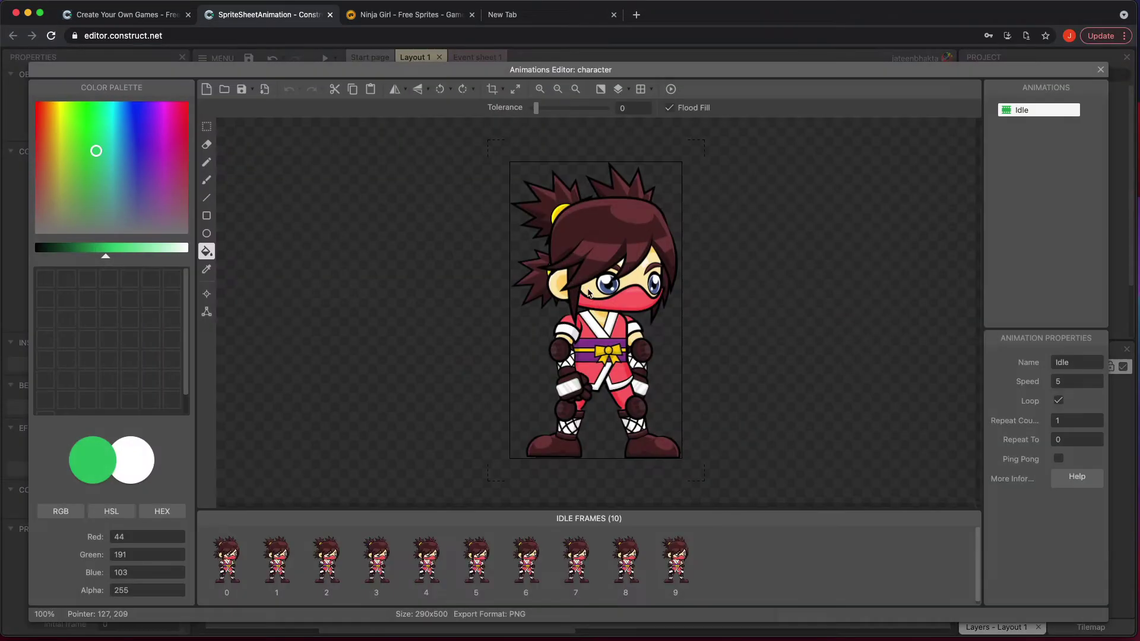
pyautogui.click(1069, 384)
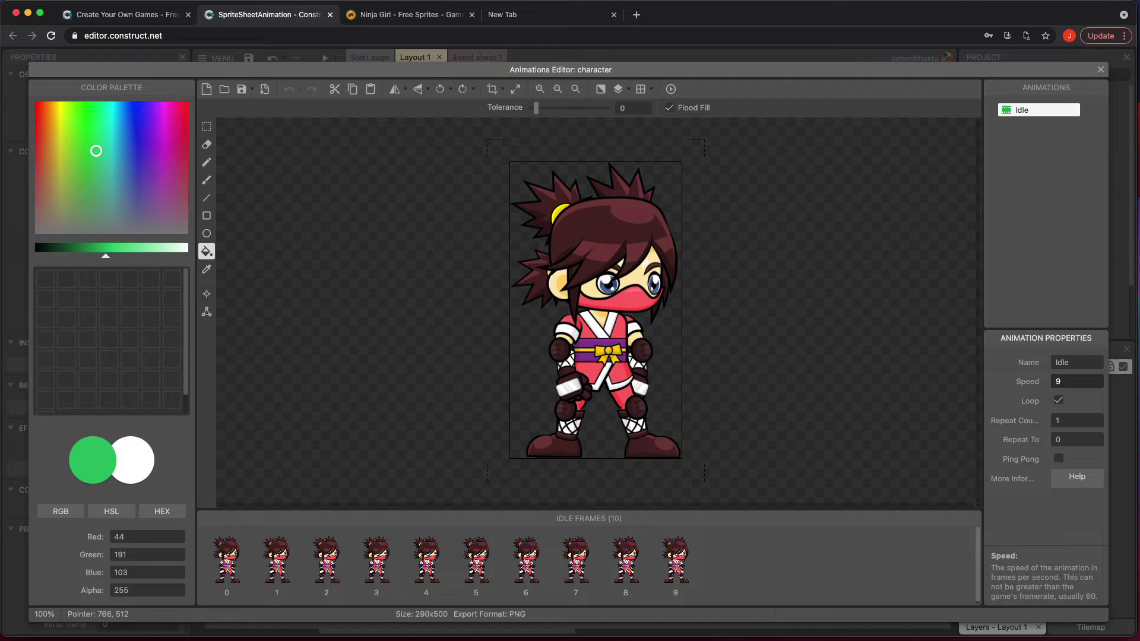
pyautogui.press('Tab')
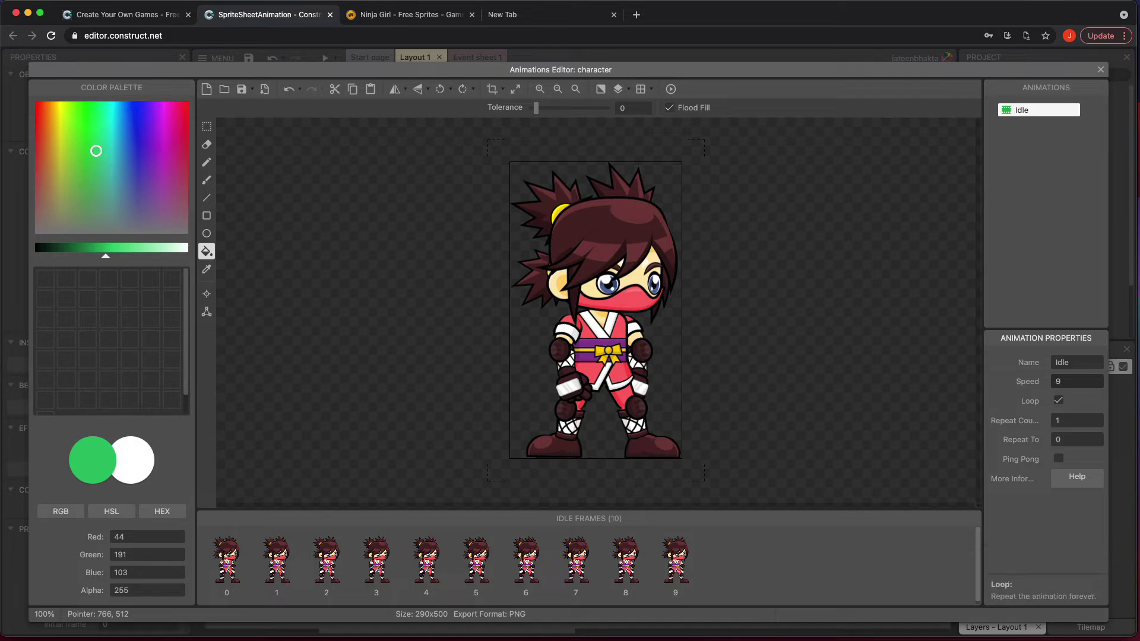
pyautogui.click(1100, 70)
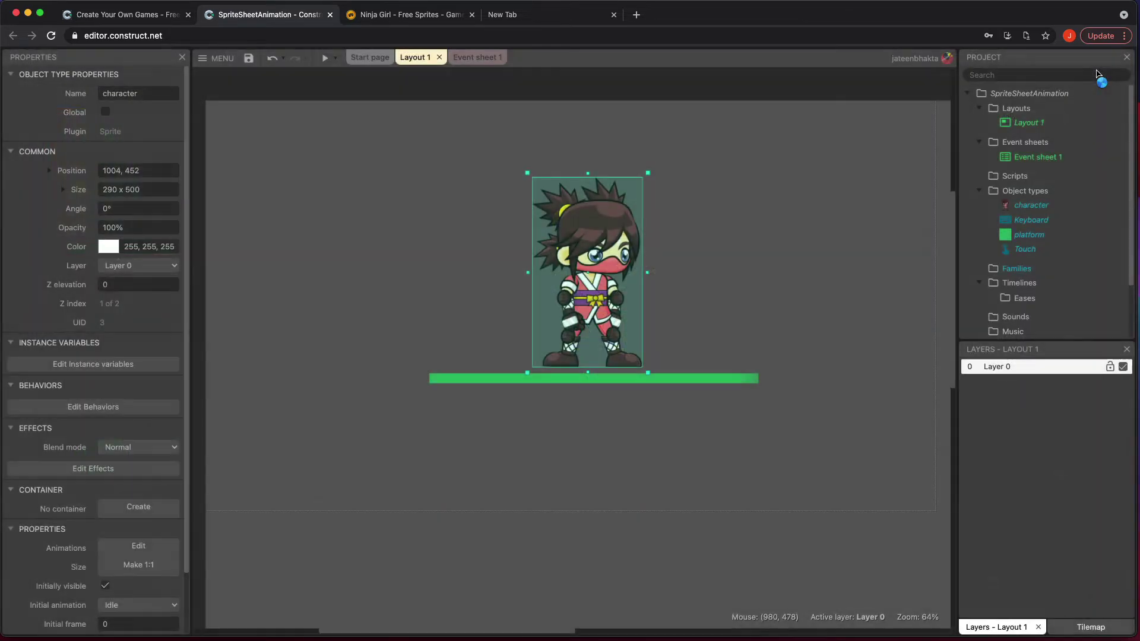
pyautogui.click(324, 59)
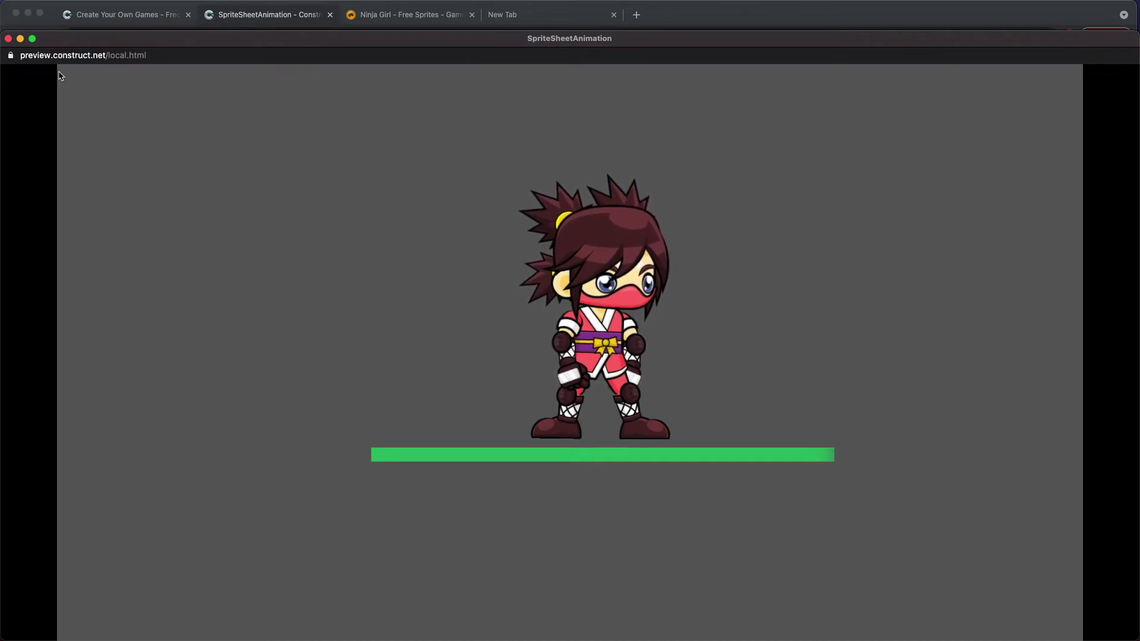
pyautogui.click(9, 38)
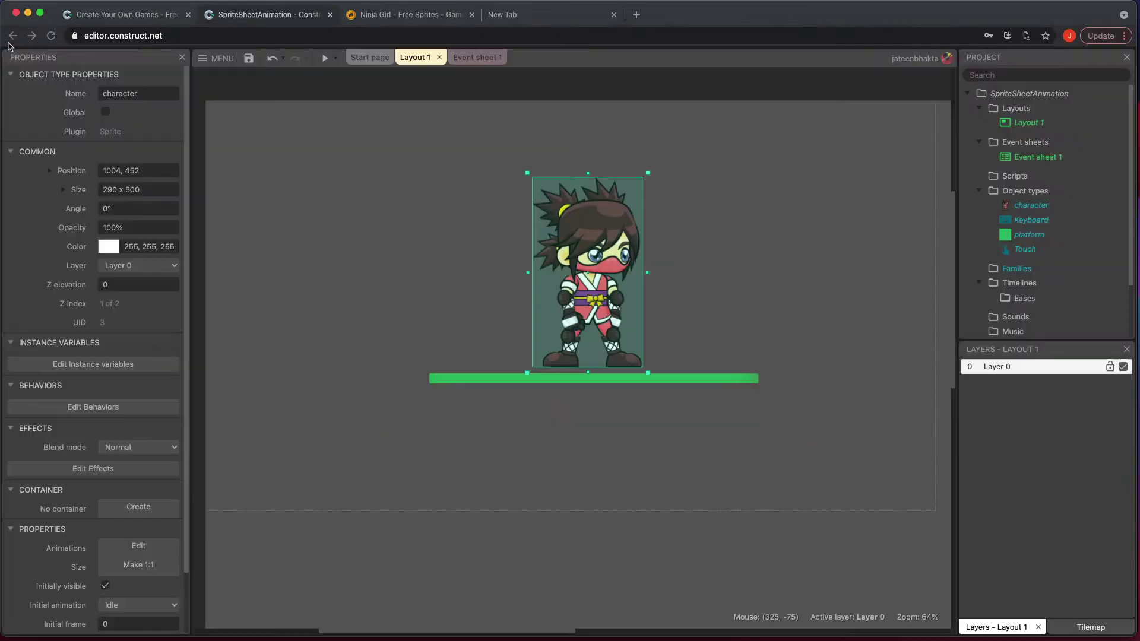
# Try an Idle animation speed of 60 for the character and preview the layout.
pyautogui.doubleClick(597, 235)
pyautogui.click(1076, 380)
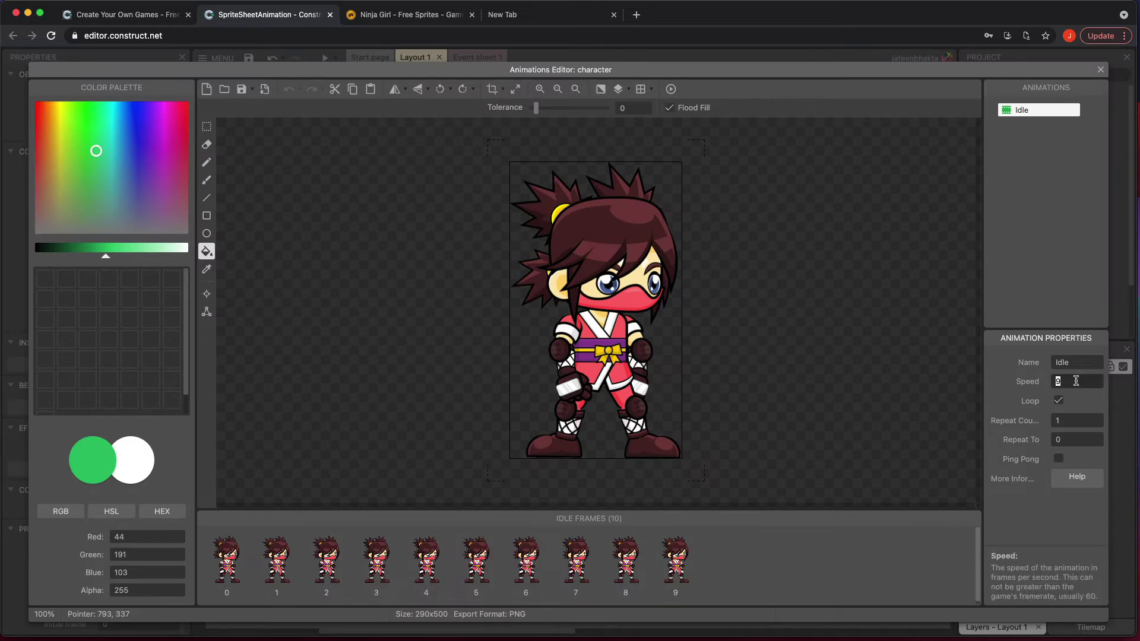
pyautogui.write('60')
pyautogui.press('Tab')
pyautogui.click(1100, 70)
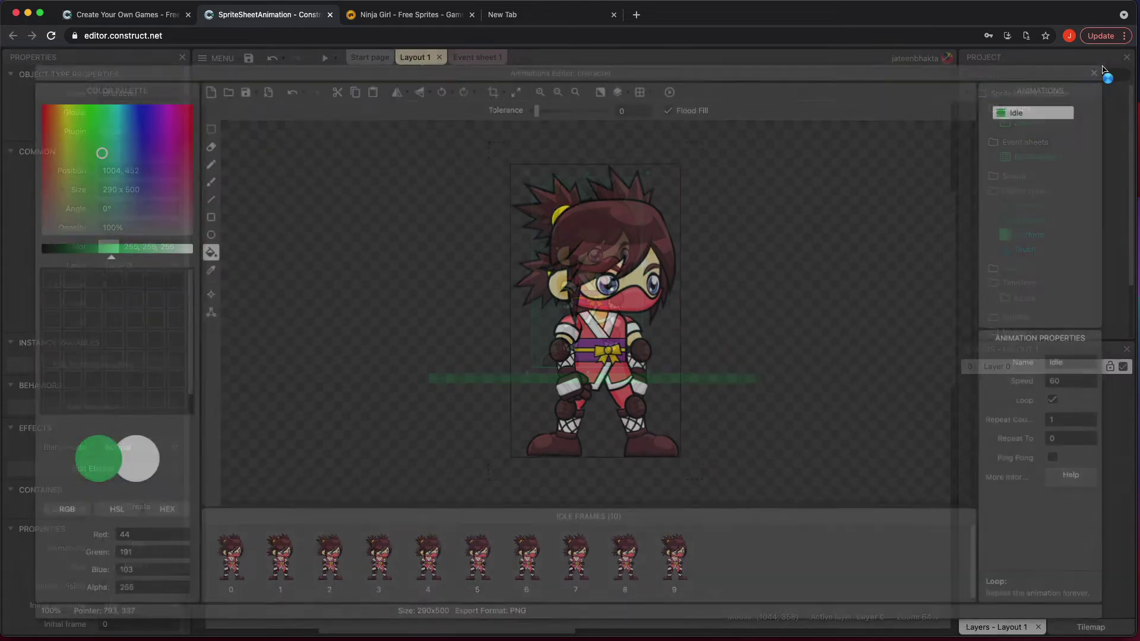
pyautogui.click(324, 58)
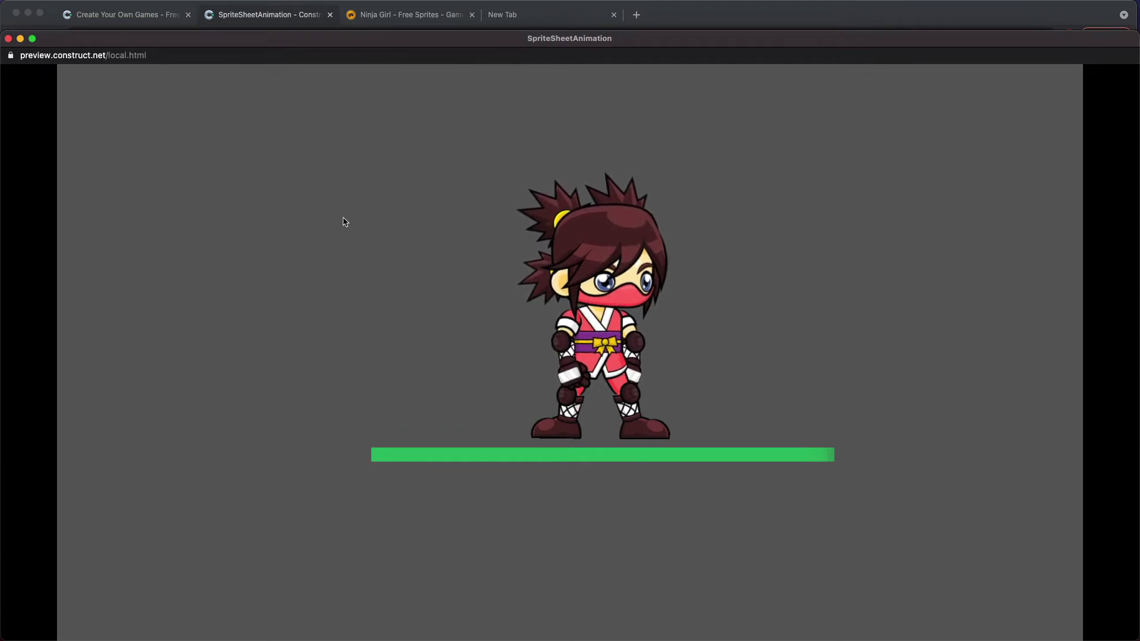
pyautogui.click(8, 38)
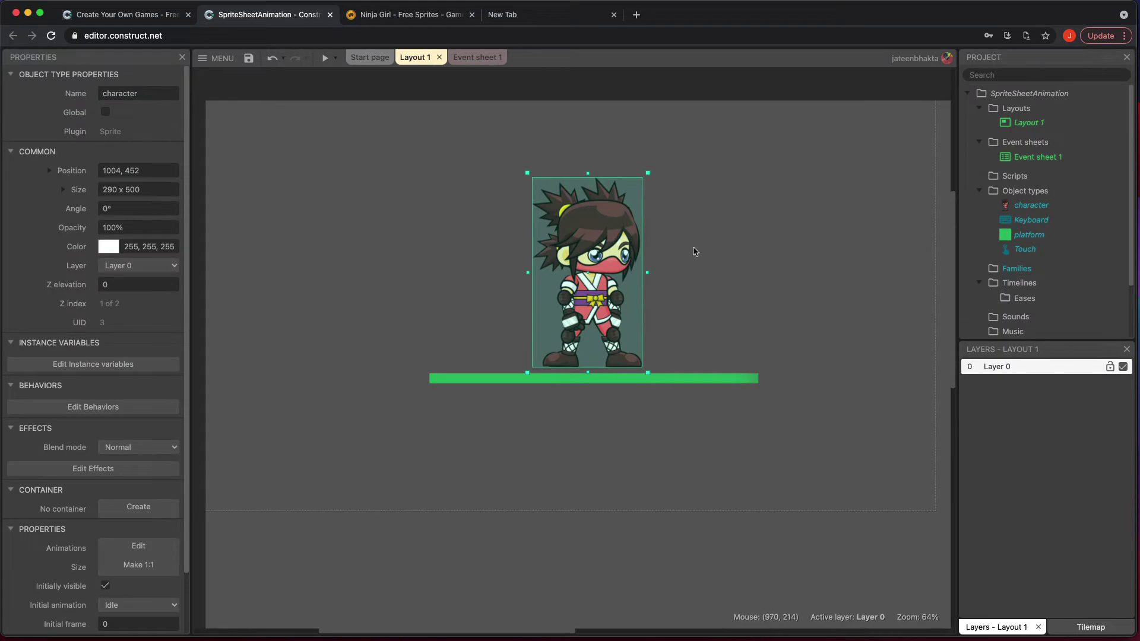
# Set the Idle animation's speed to 10 and check it in a layout preview.
pyautogui.doubleClick(618, 273)
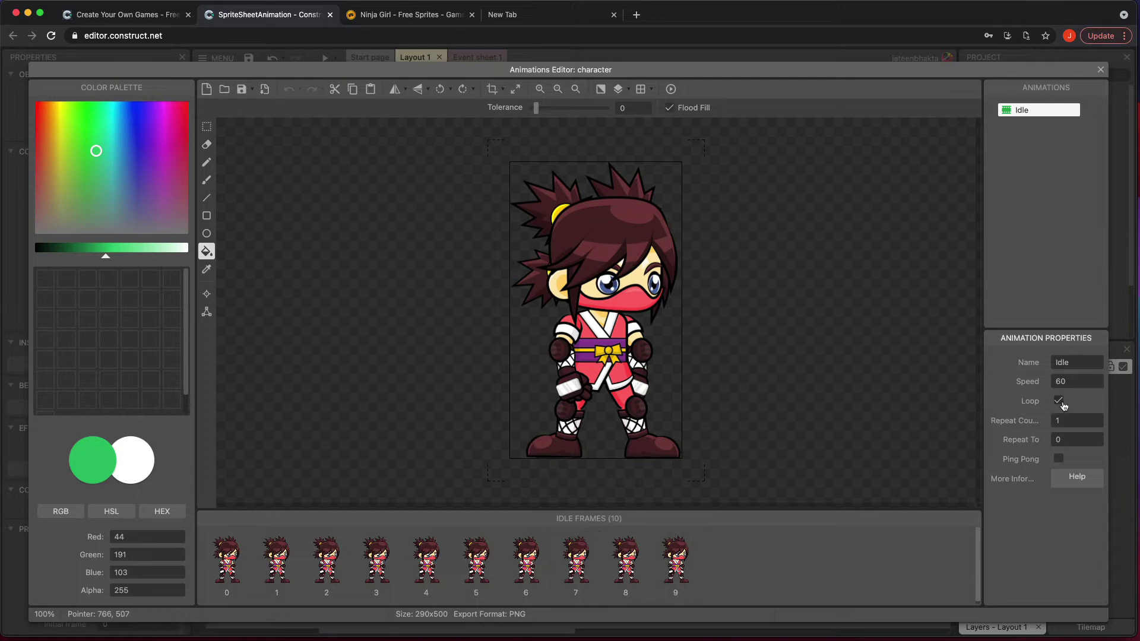
pyautogui.click(1072, 381)
pyautogui.write('10')
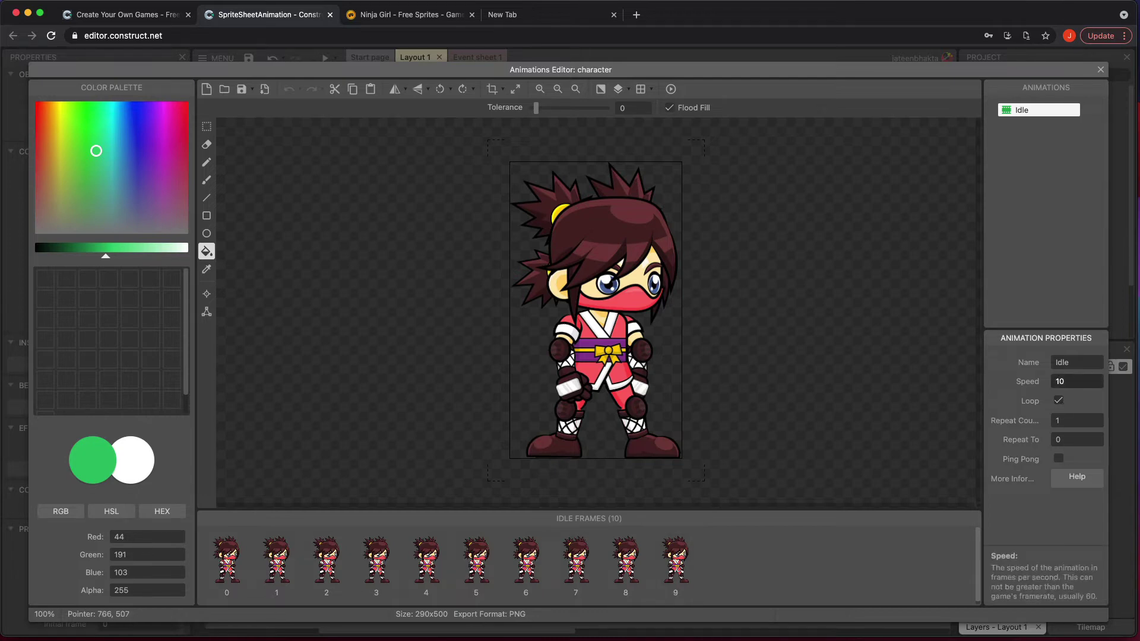
pyautogui.press('Tab')
pyautogui.click(1101, 69)
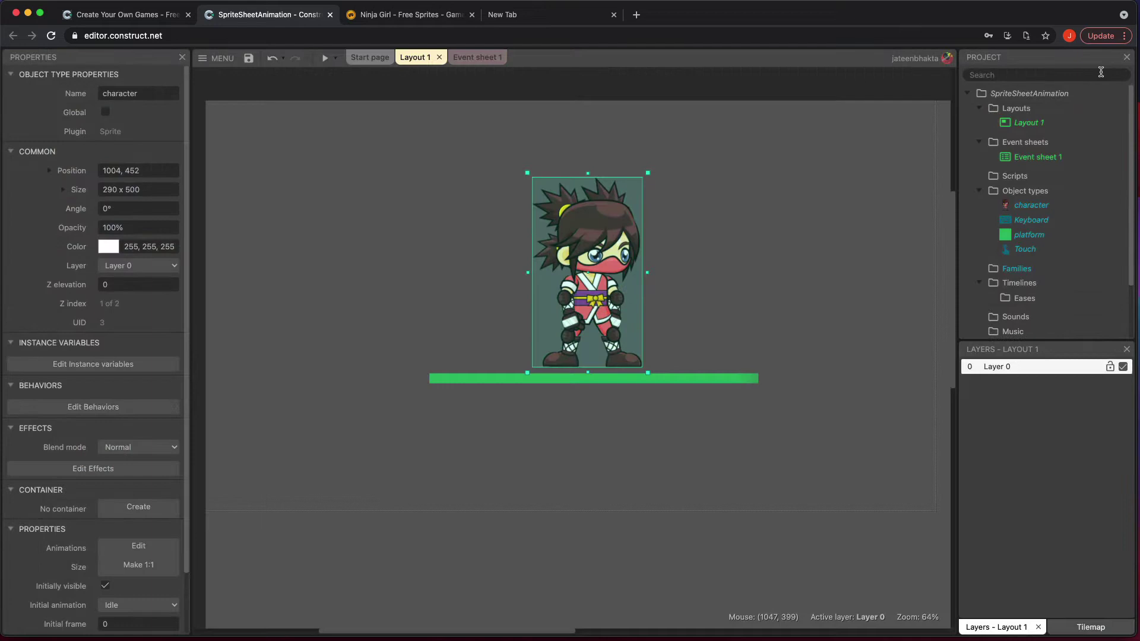
pyautogui.click(325, 57)
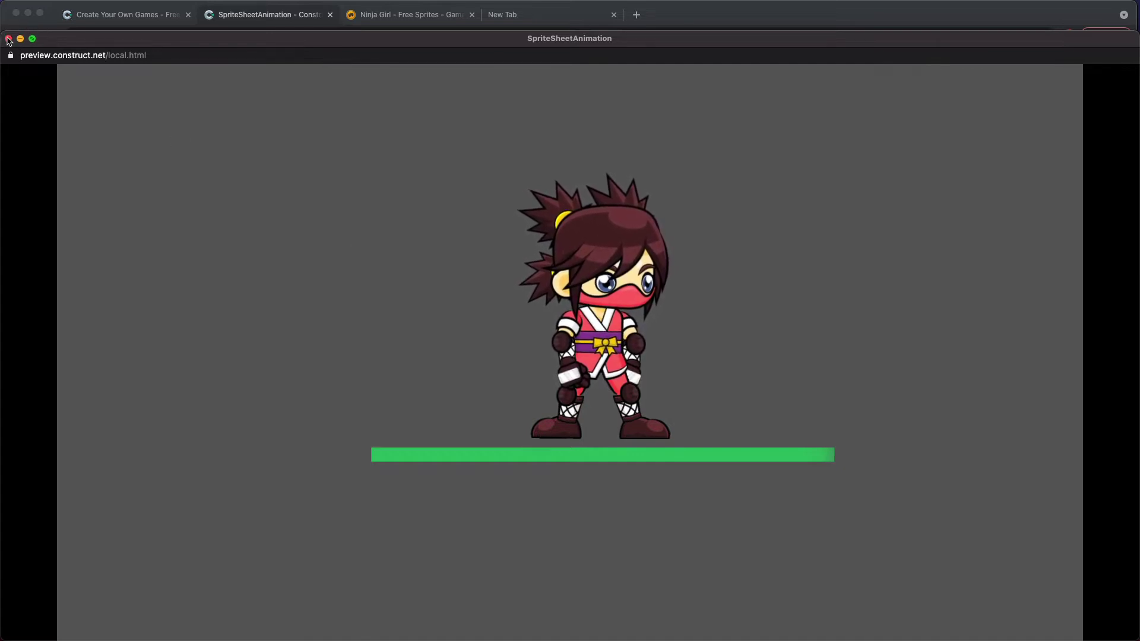
pyautogui.click(8, 38)
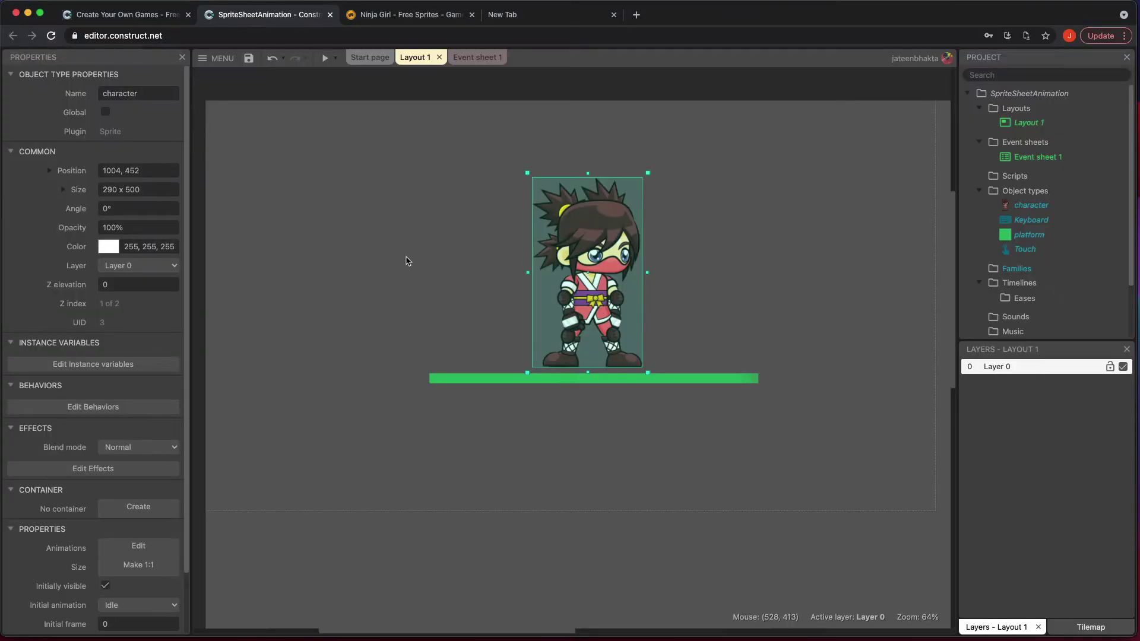
# Add a new animation to the character sprite alongside Idle.
pyautogui.doubleClick(587, 261)
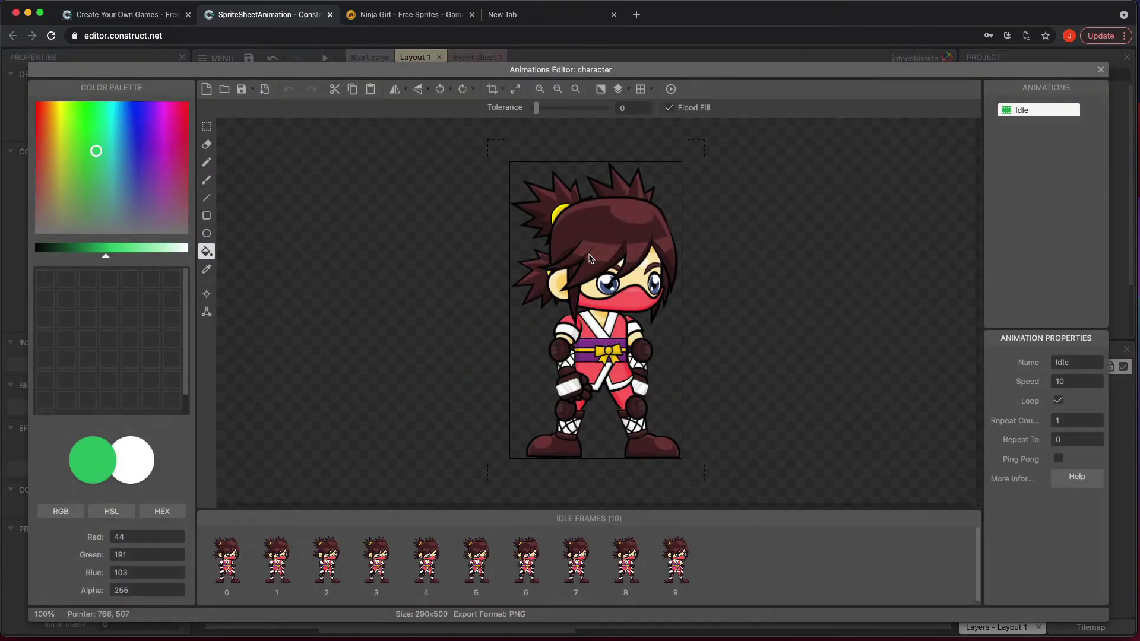
pyautogui.rightClick(1030, 152)
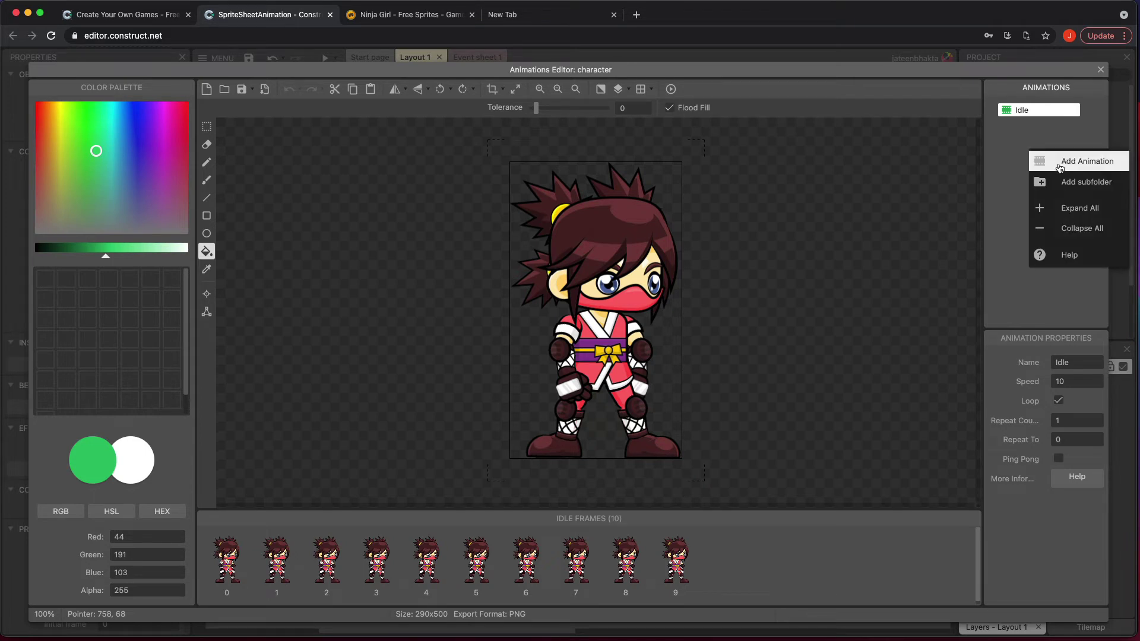
pyautogui.click(1061, 161)
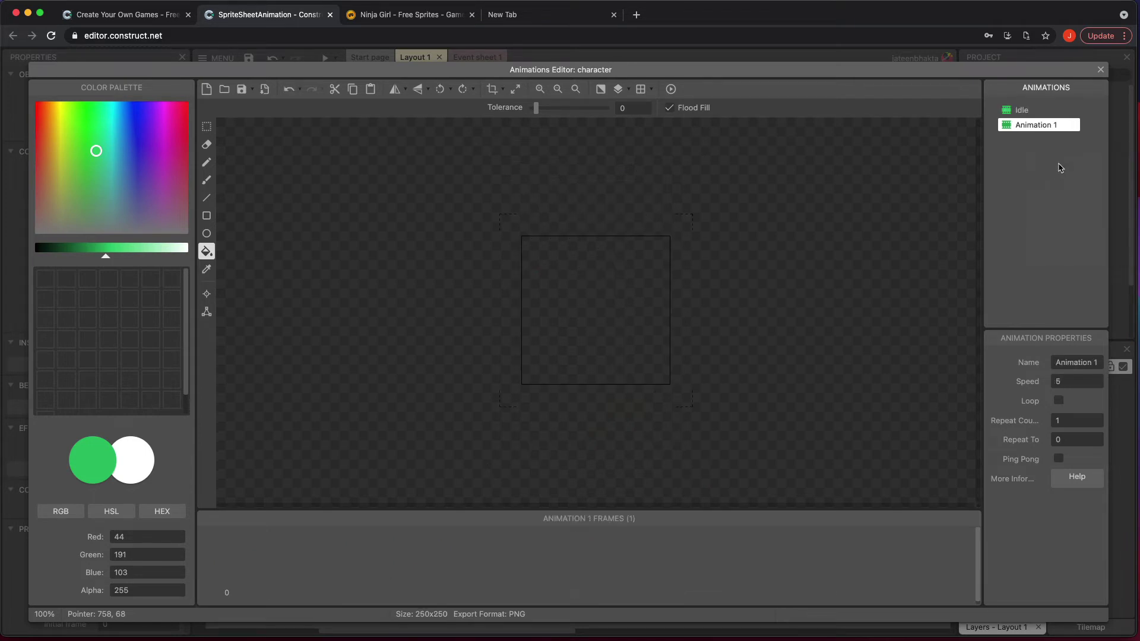
# Import Run__000.png through Run__009.png from the ninjagirlsprites folder as frames of Animation 1.
pyautogui.rightClick(309, 552)
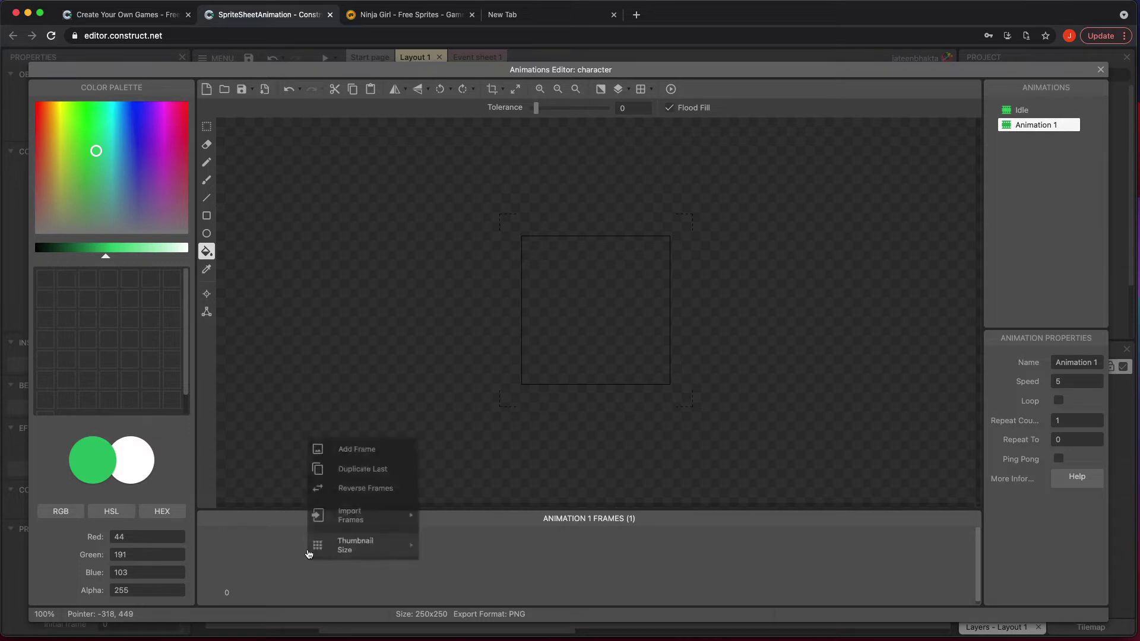
pyautogui.moveTo(308, 555)
pyautogui.moveTo(376, 523)
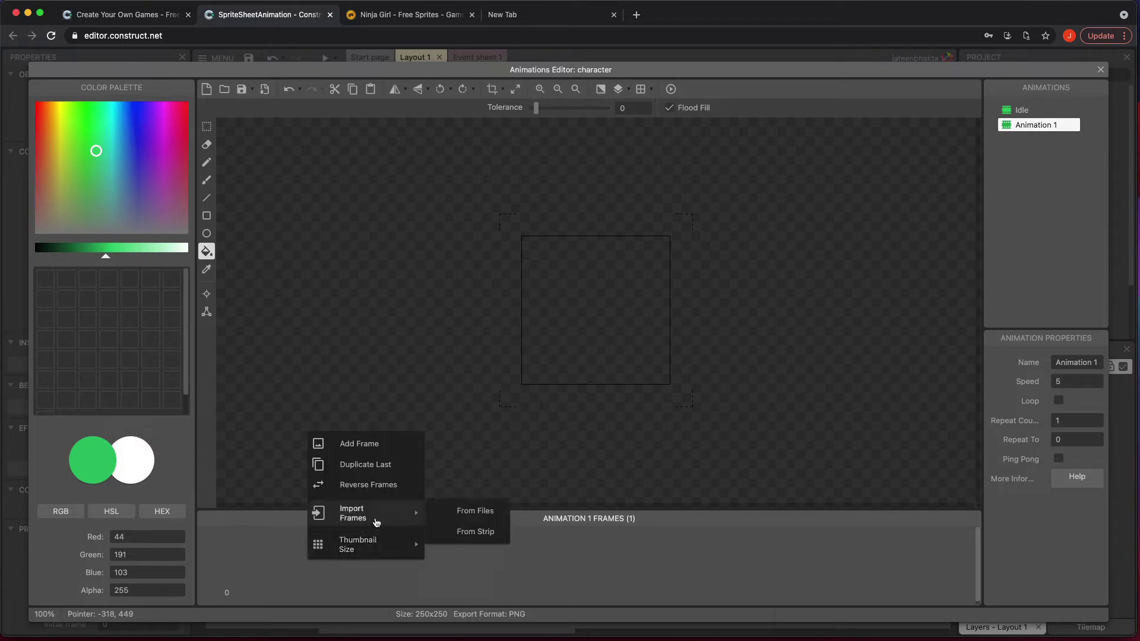
pyautogui.click(493, 514)
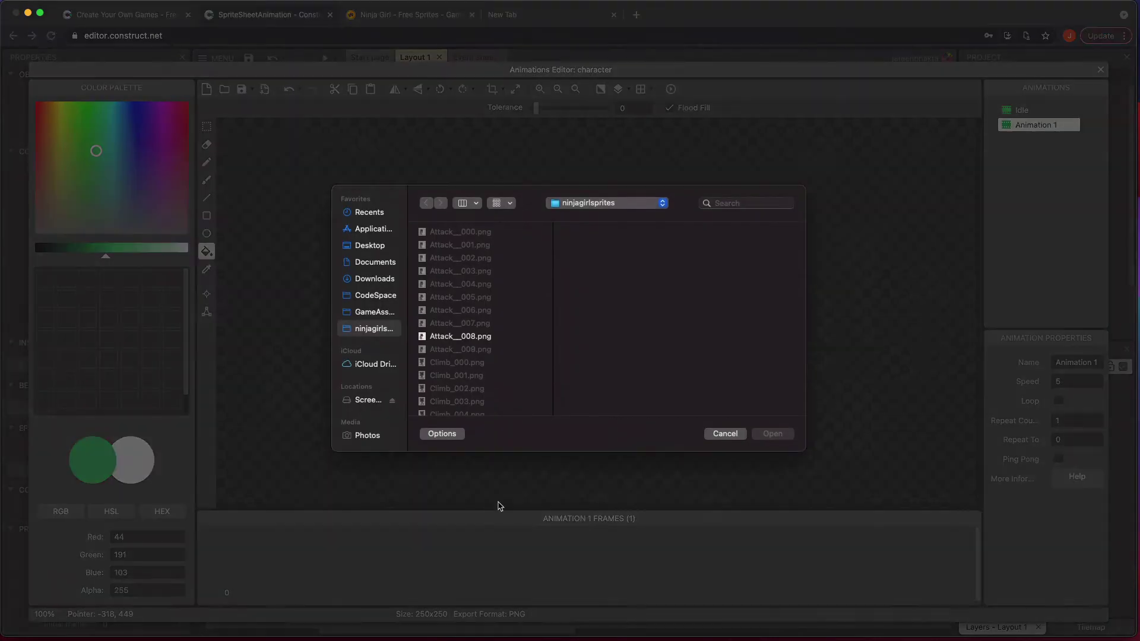
pyautogui.scroll(-15, 448, 383)
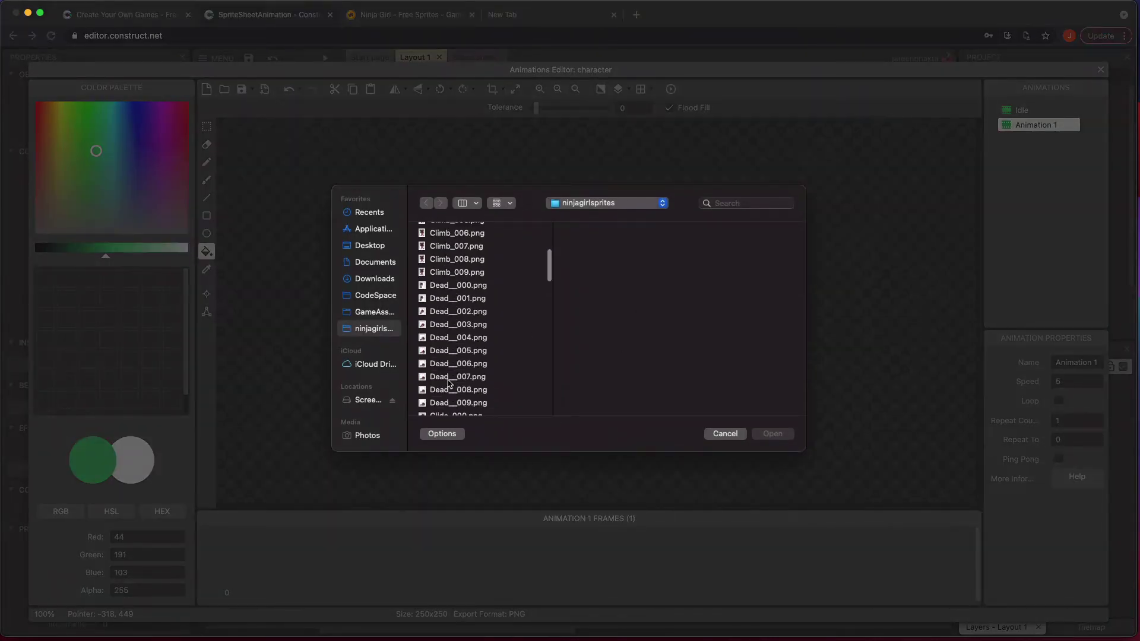
pyautogui.scroll(-20, 445, 384)
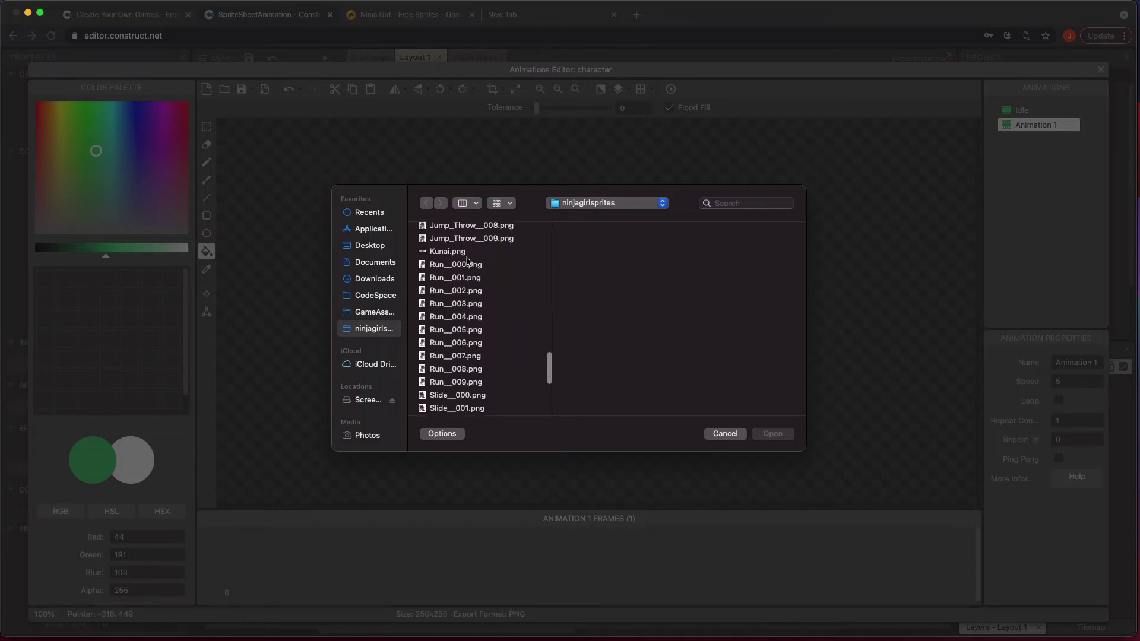
pyautogui.click(467, 264)
pyautogui.scroll(-5, 468, 382)
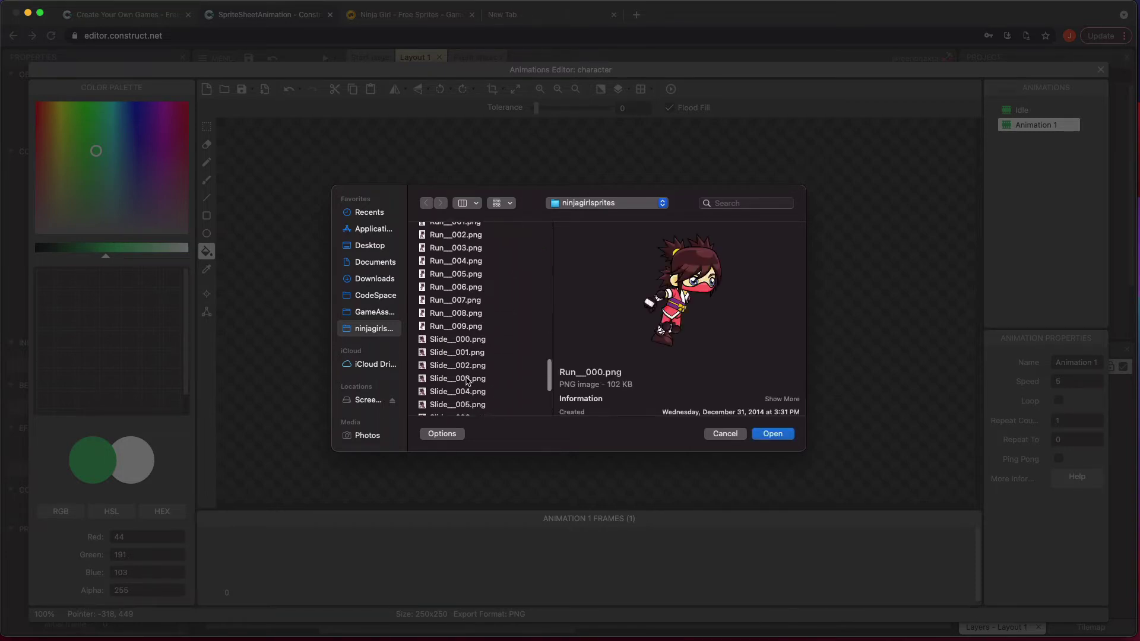
pyautogui.keyDown('shift'); pyautogui.click(464, 328); pyautogui.keyUp('shift')
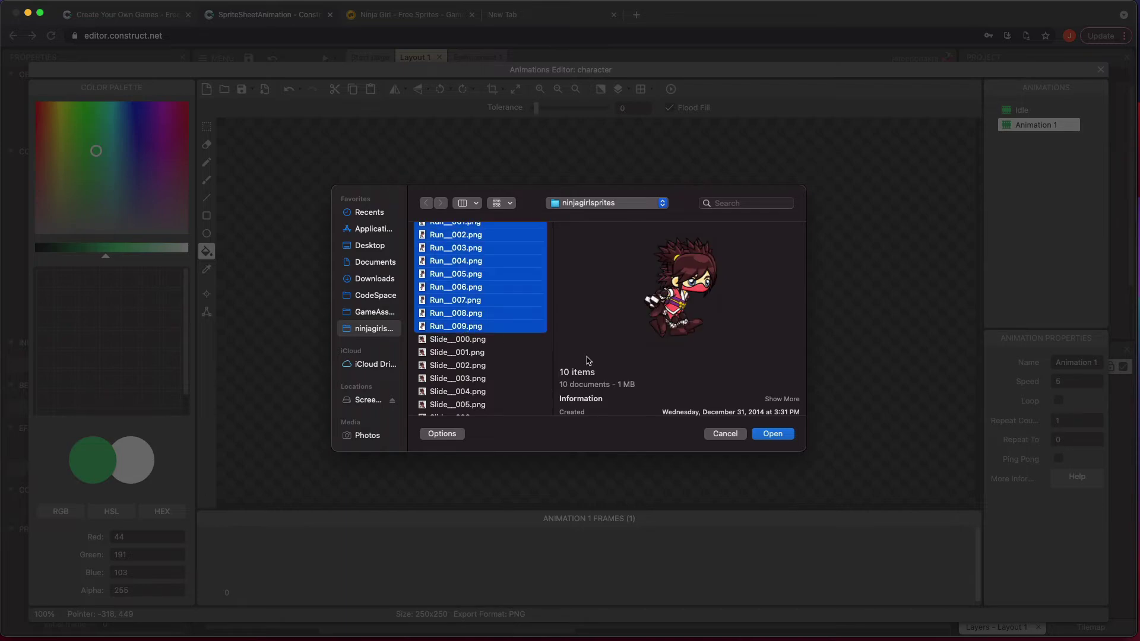
pyautogui.click(769, 434)
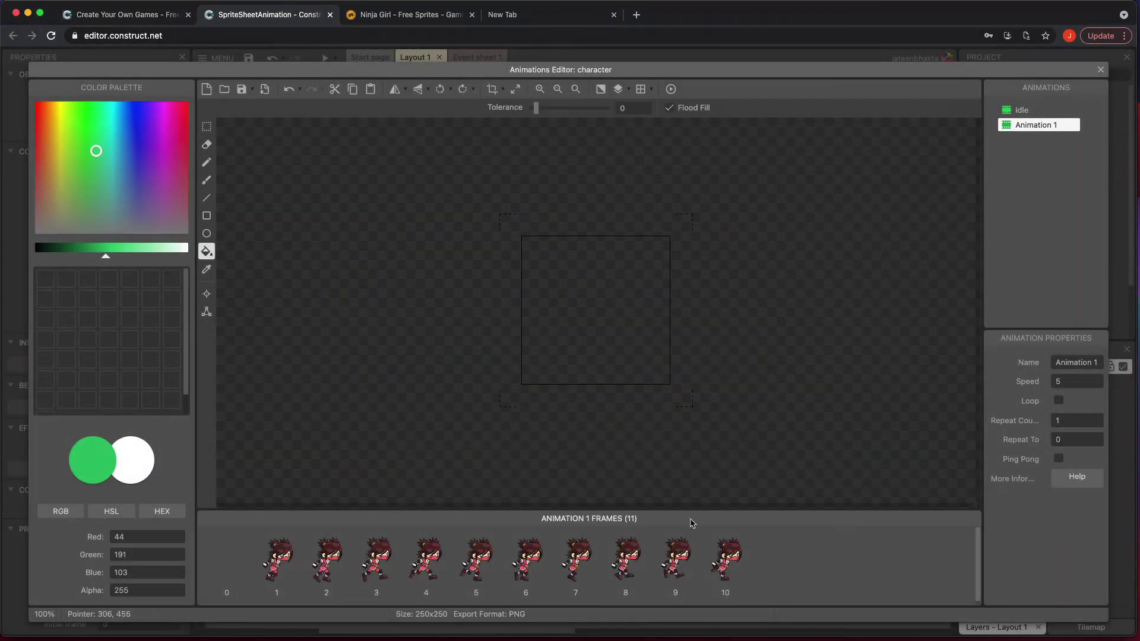
# Delete the blank frame 0 from Animation 1, rename the animation Run, and close the Animations Editor.
pyautogui.rightClick(220, 560)
pyautogui.click(259, 587)
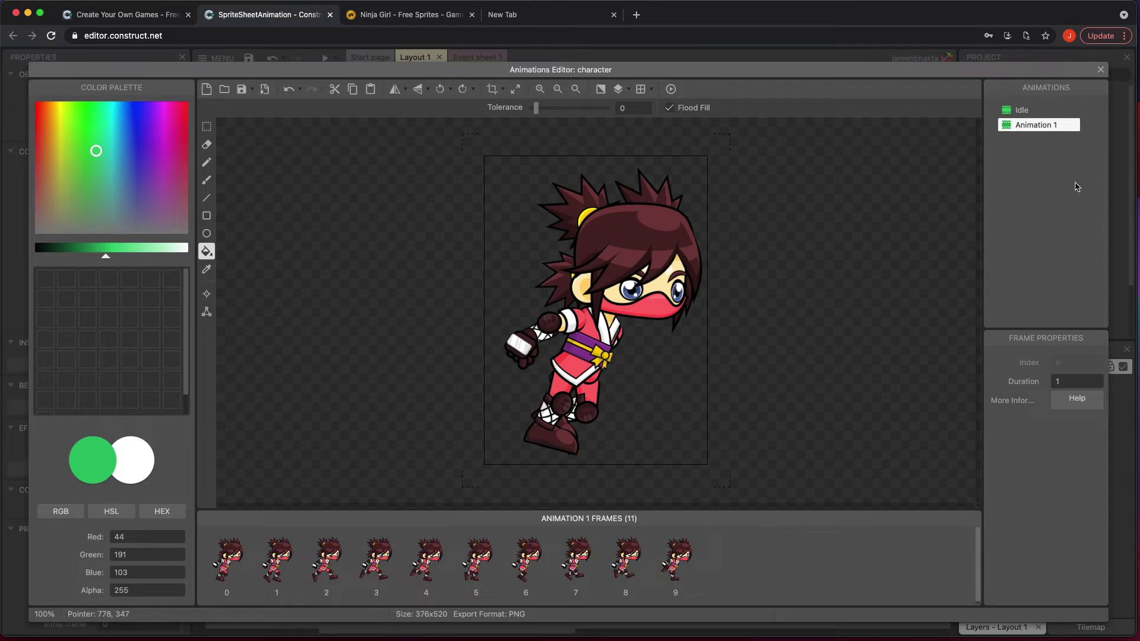
pyautogui.click(1048, 131)
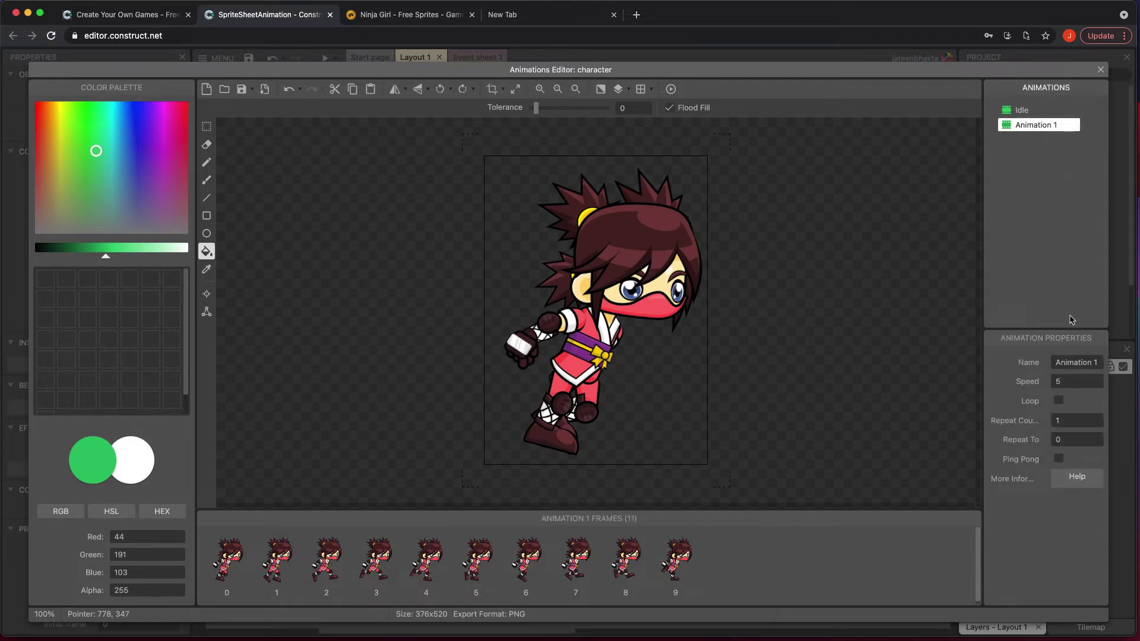
pyautogui.click(1064, 364)
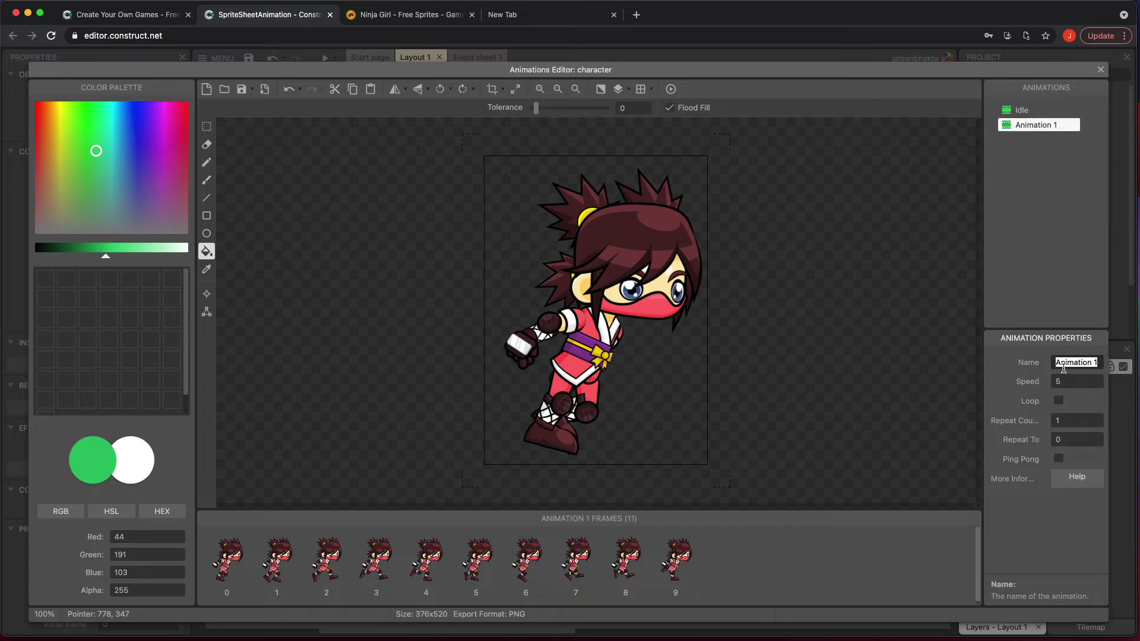
pyautogui.write('Run')
pyautogui.press('Tab')
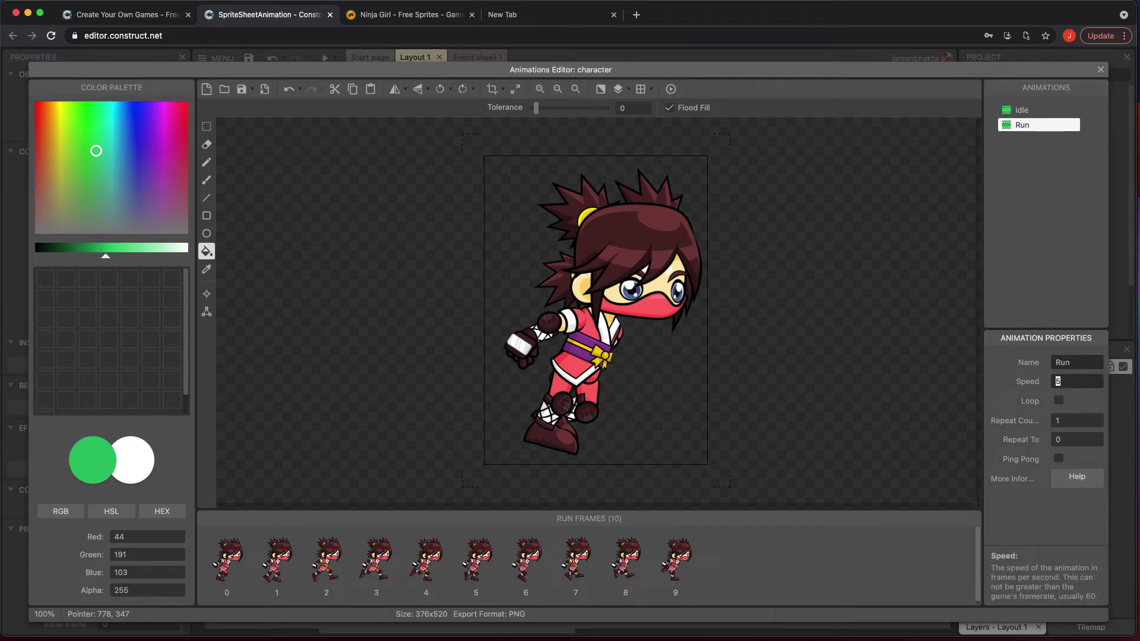
pyautogui.click(1100, 70)
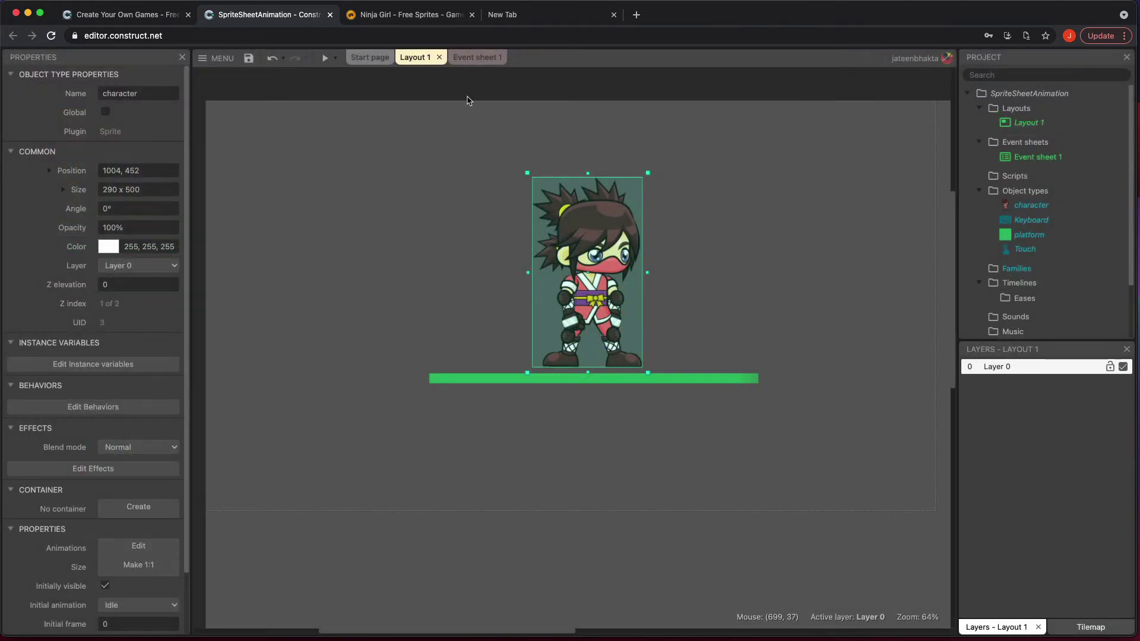
# Add an event to Event sheet 1 with the Keyboard condition Key is down for the Right arrow.
pyautogui.click(474, 59)
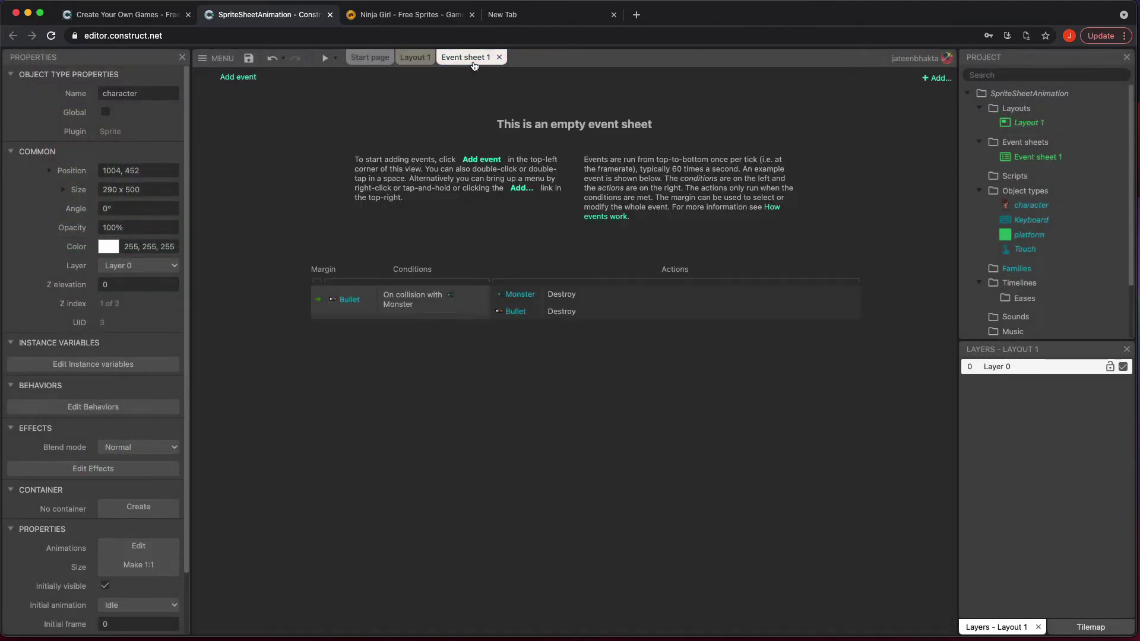
pyautogui.click(238, 77)
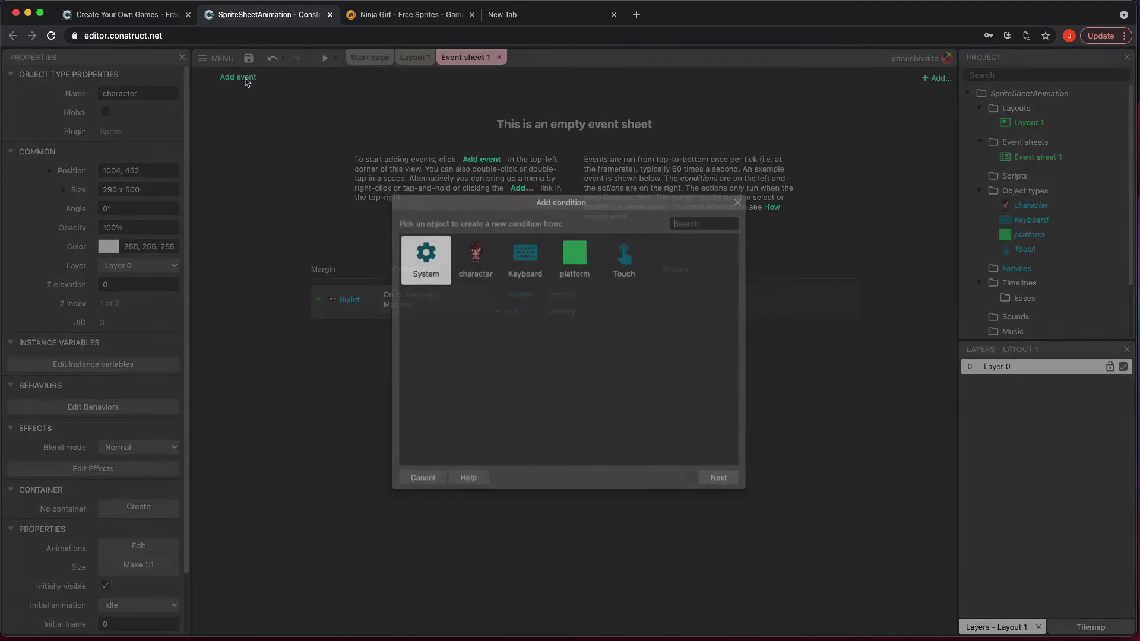
pyautogui.doubleClick(525, 257)
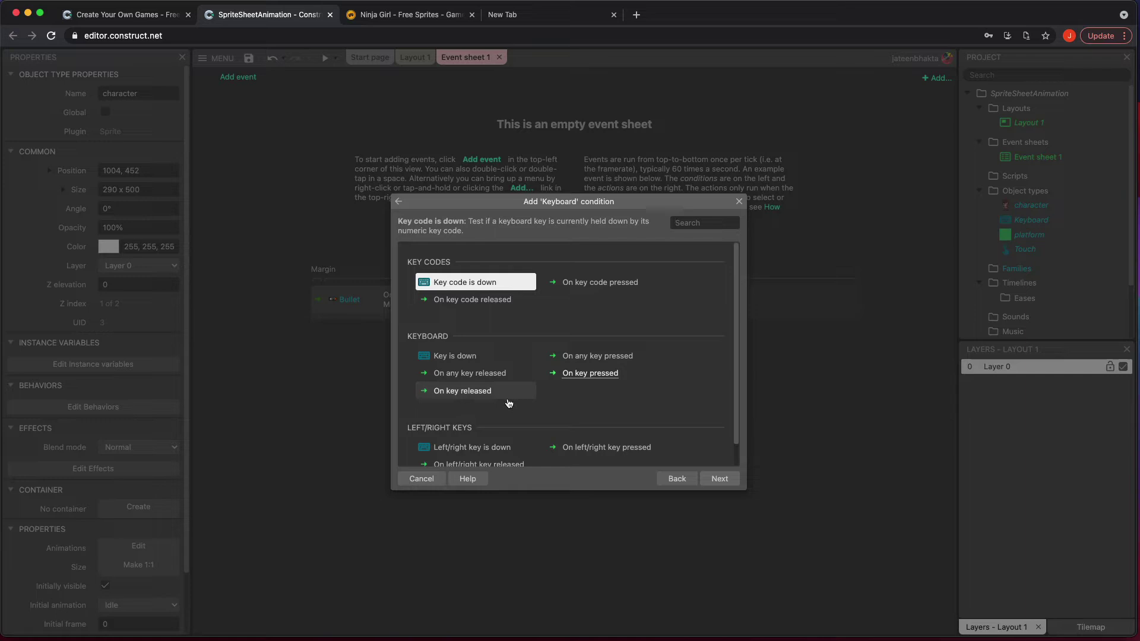
pyautogui.click(466, 358)
pyautogui.doubleClick(466, 358)
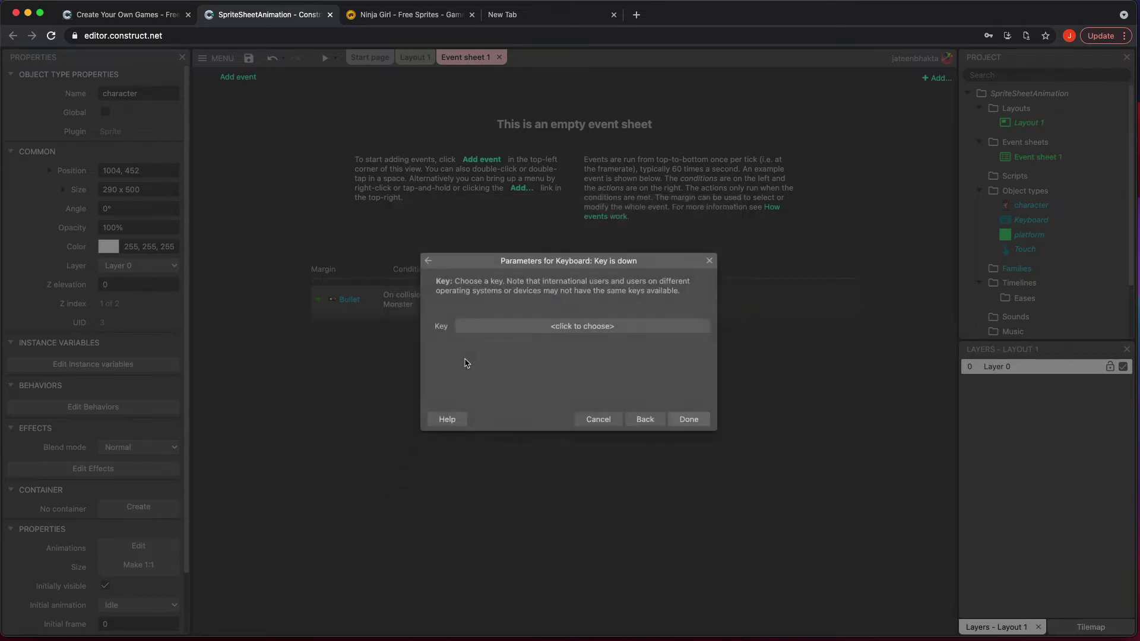
pyautogui.click(587, 328)
pyautogui.press('Right')
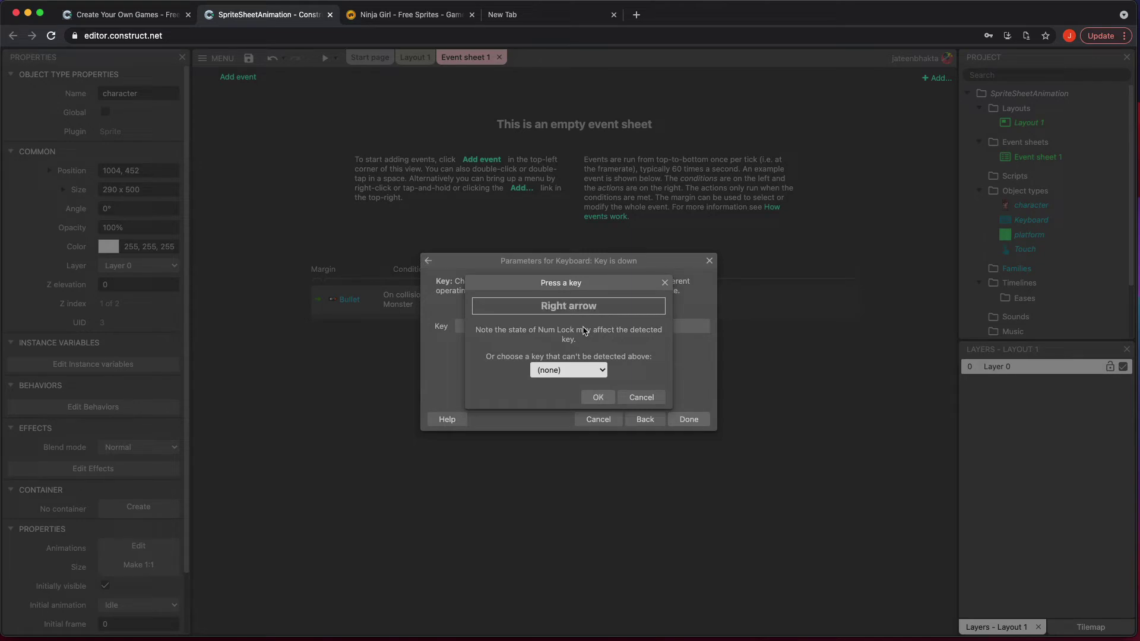
pyautogui.click(598, 397)
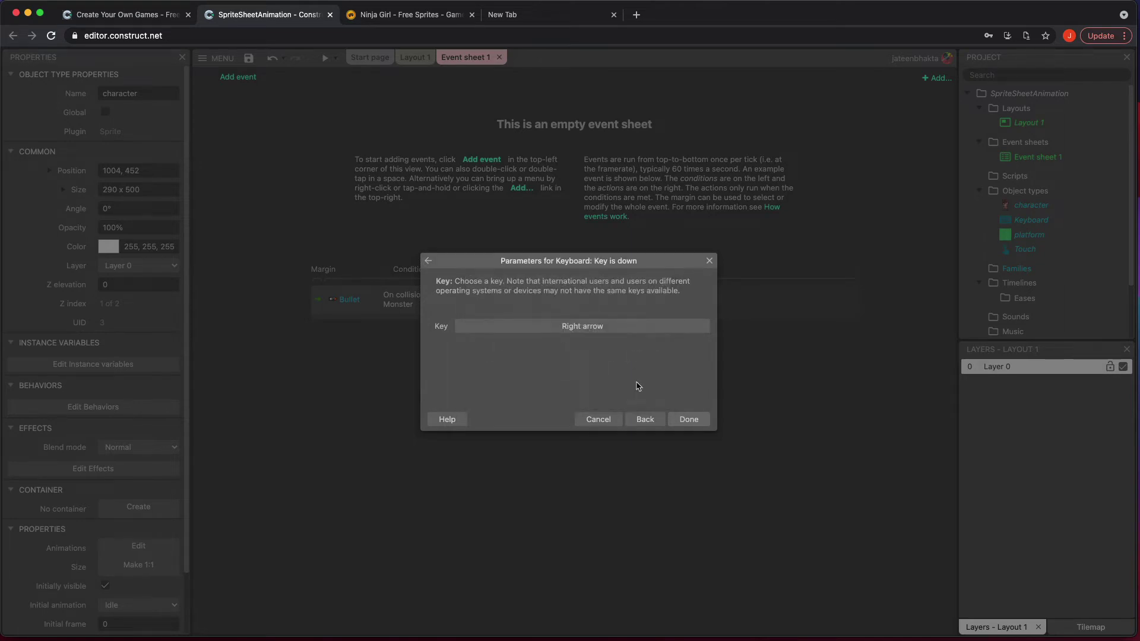
pyautogui.click(677, 419)
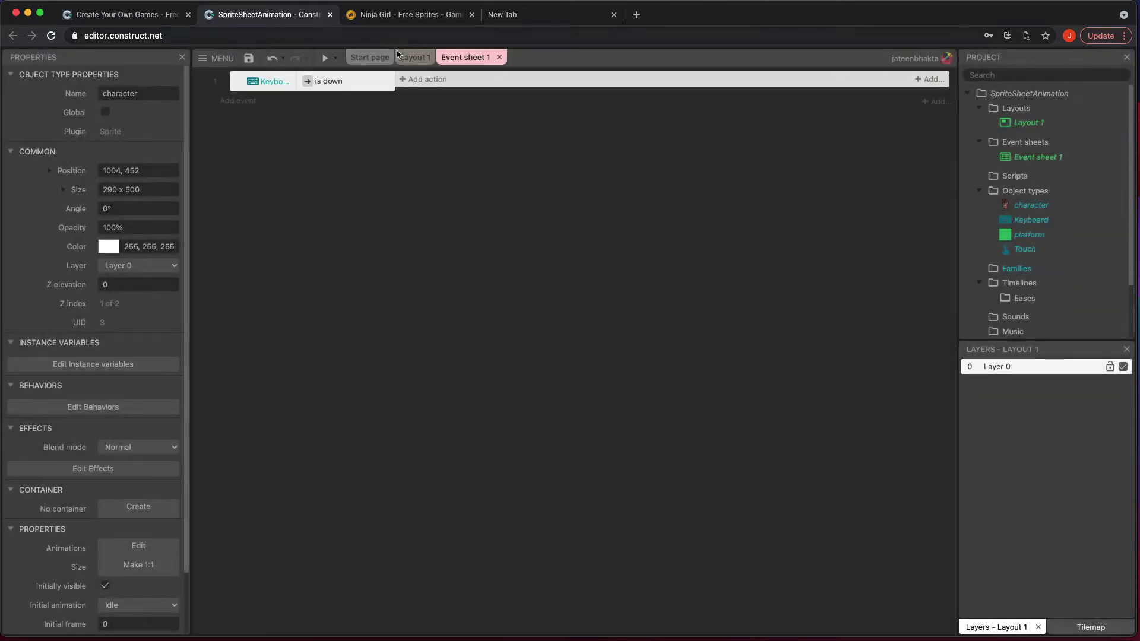
# Add a character Set animation action to the Right arrow event, playing "Run" from the beginning.
pyautogui.click(422, 83)
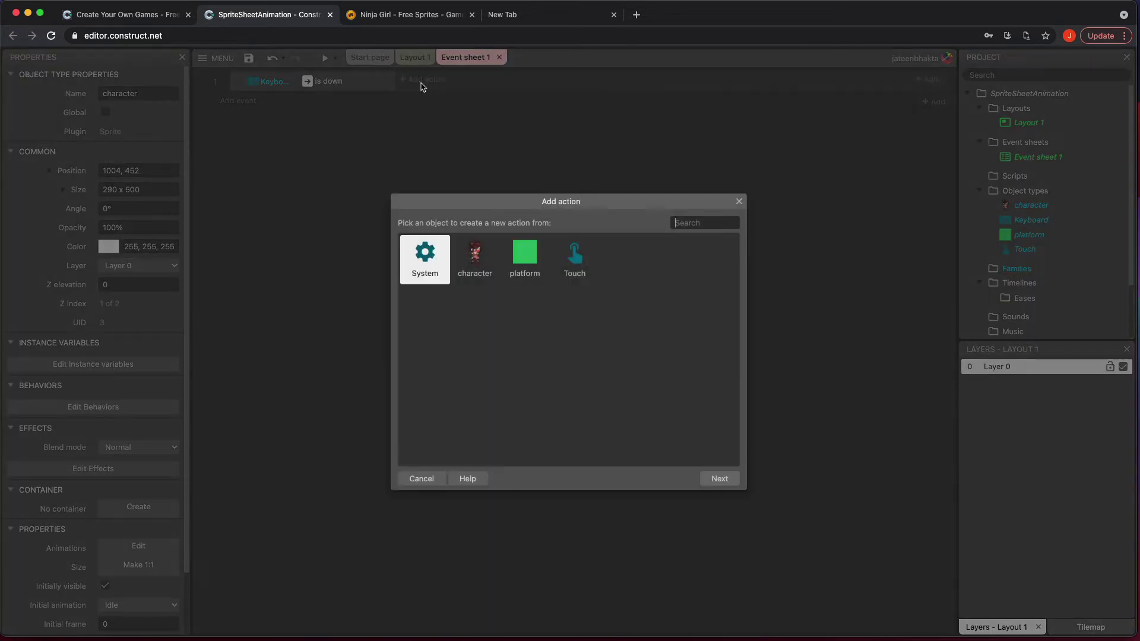
pyautogui.doubleClick(475, 261)
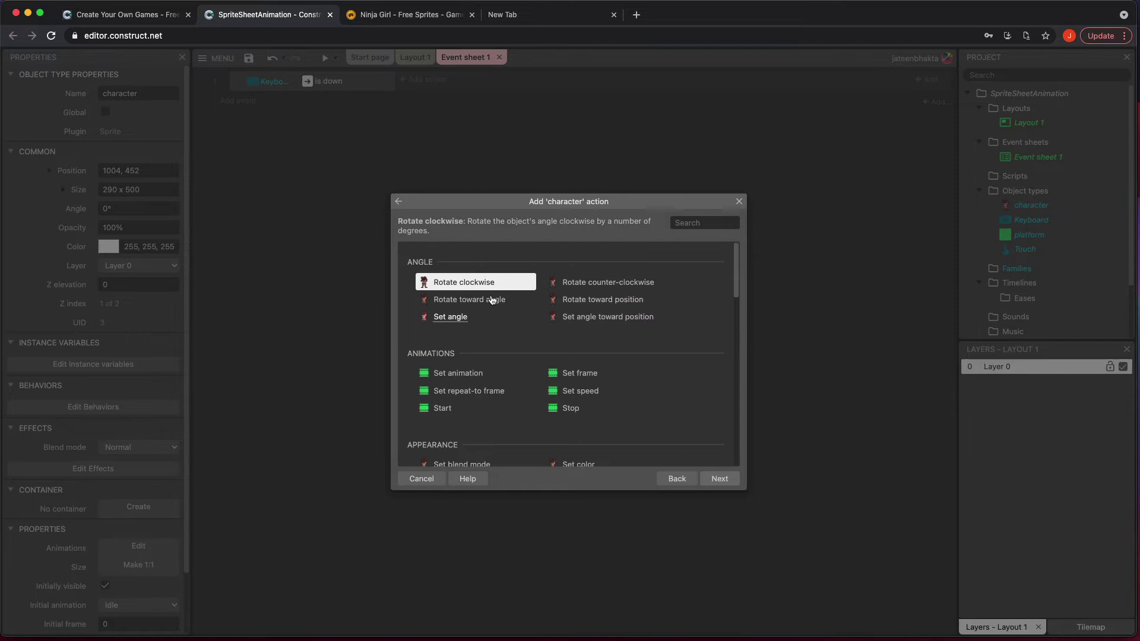
pyautogui.scroll(-3, 523, 395)
pyautogui.scroll(1, 523, 395)
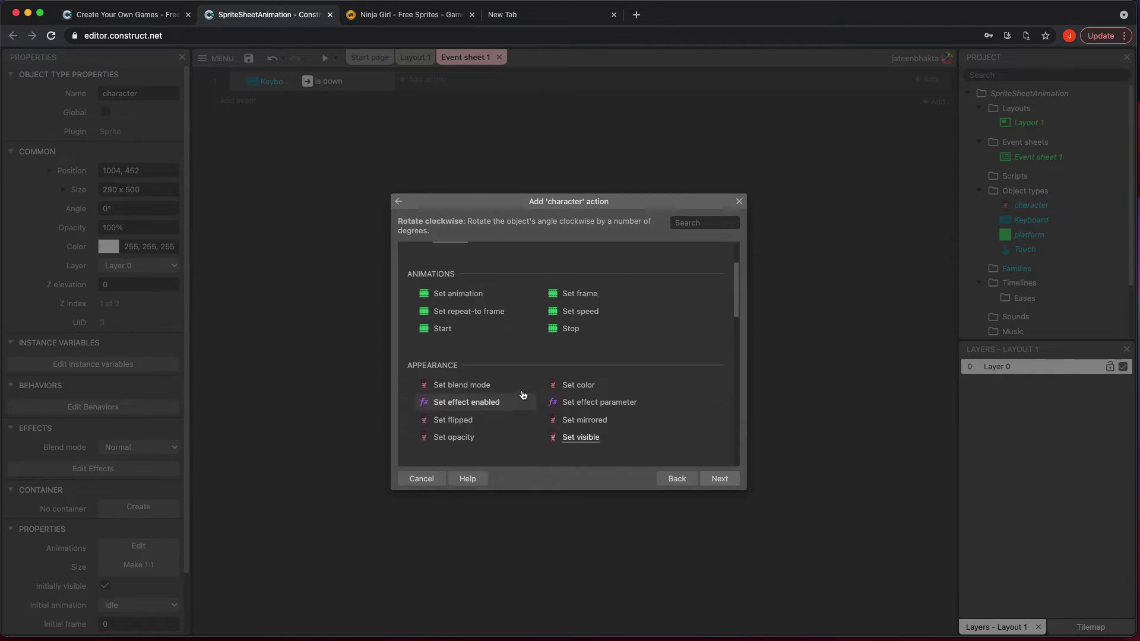
pyautogui.doubleClick(455, 294)
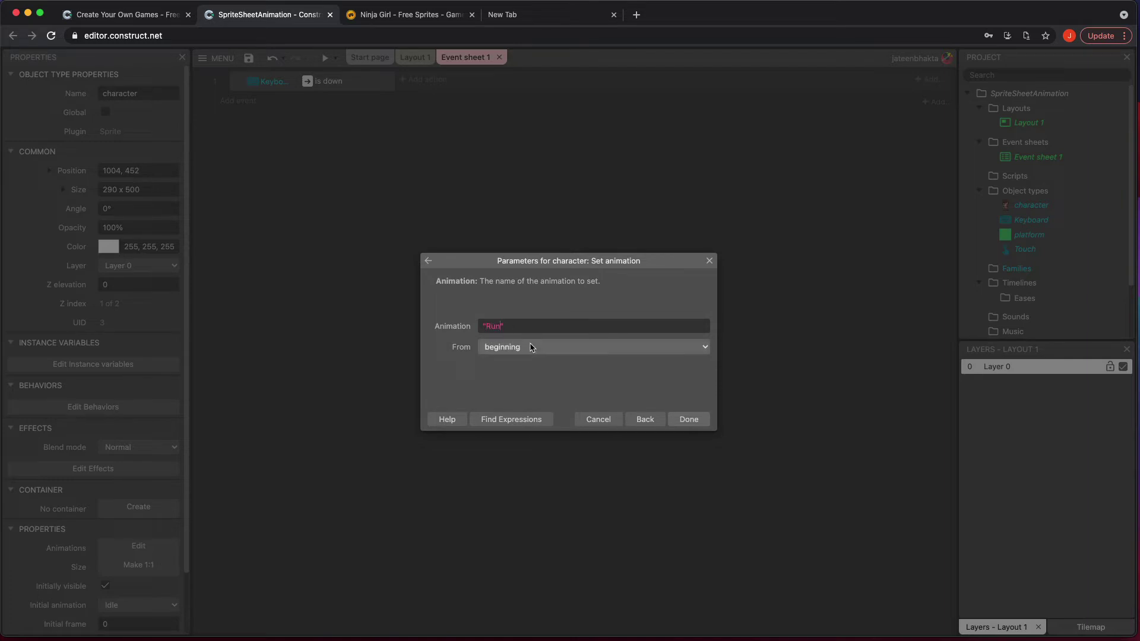
pyautogui.click(697, 425)
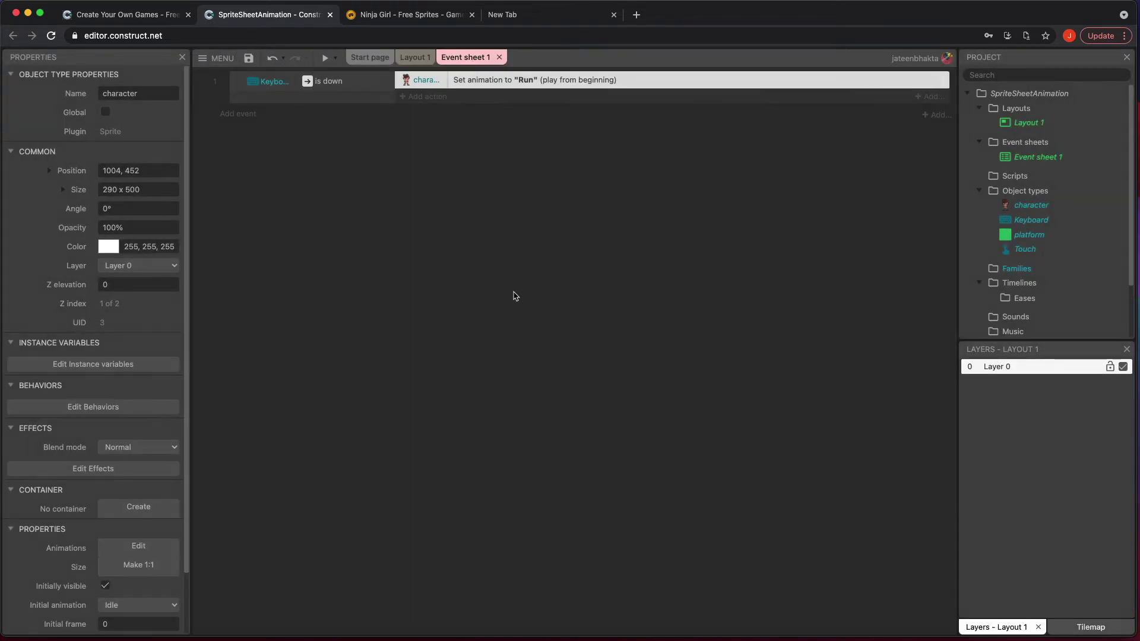
# Preview the layout, trigger the Run animation with the Right arrow key, and close the preview.
pyautogui.click(324, 60)
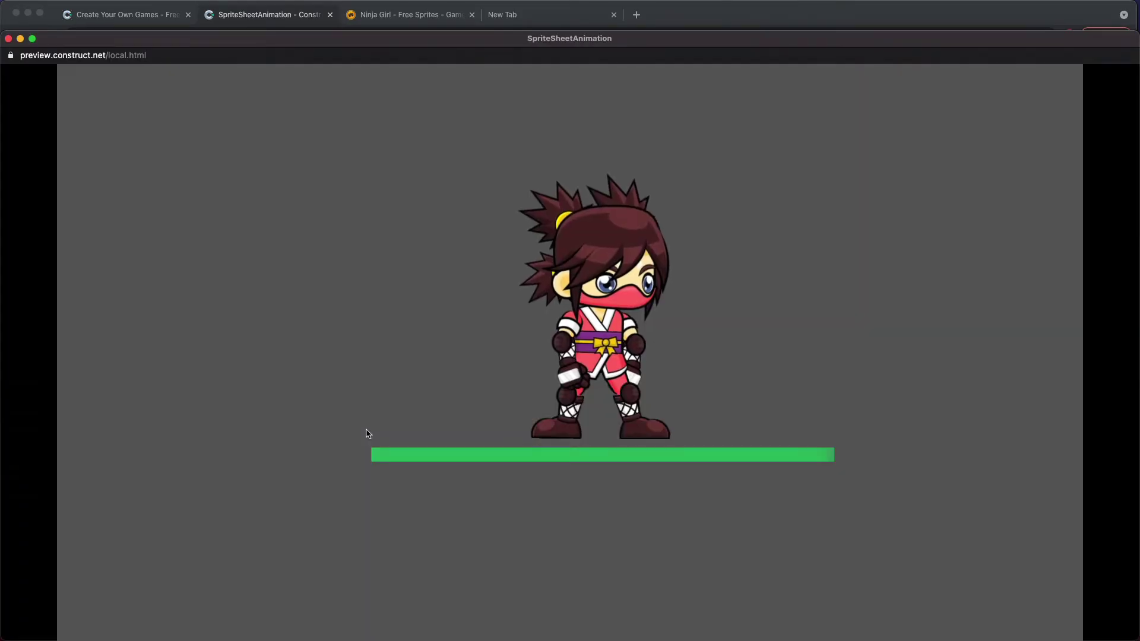
pyautogui.press('Right')
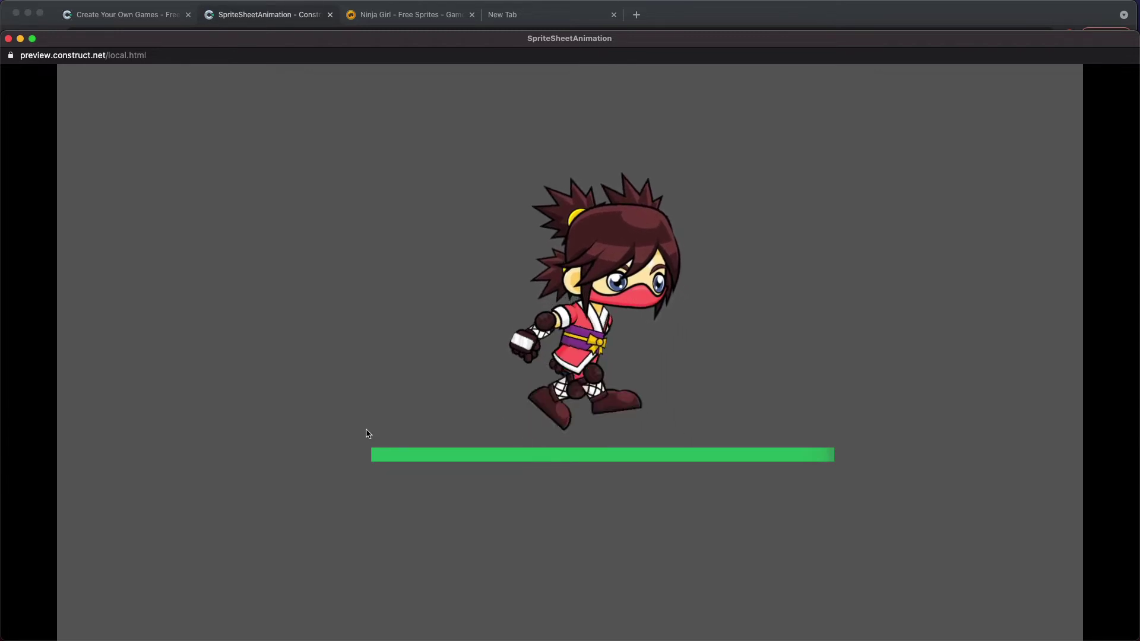
pyautogui.click(8, 38)
# Scale the character on Layout 1 down to about 120 x 207 and check it in a layout preview.
pyautogui.click(415, 57)
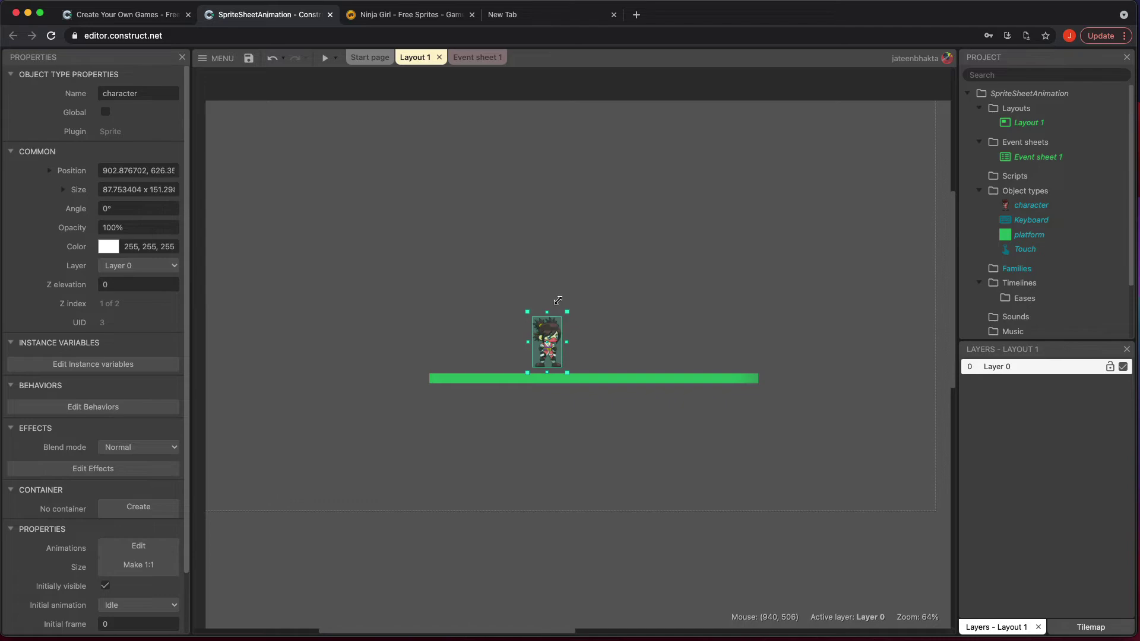
pyautogui.moveTo(558, 301); pyautogui.dragTo(575, 273)
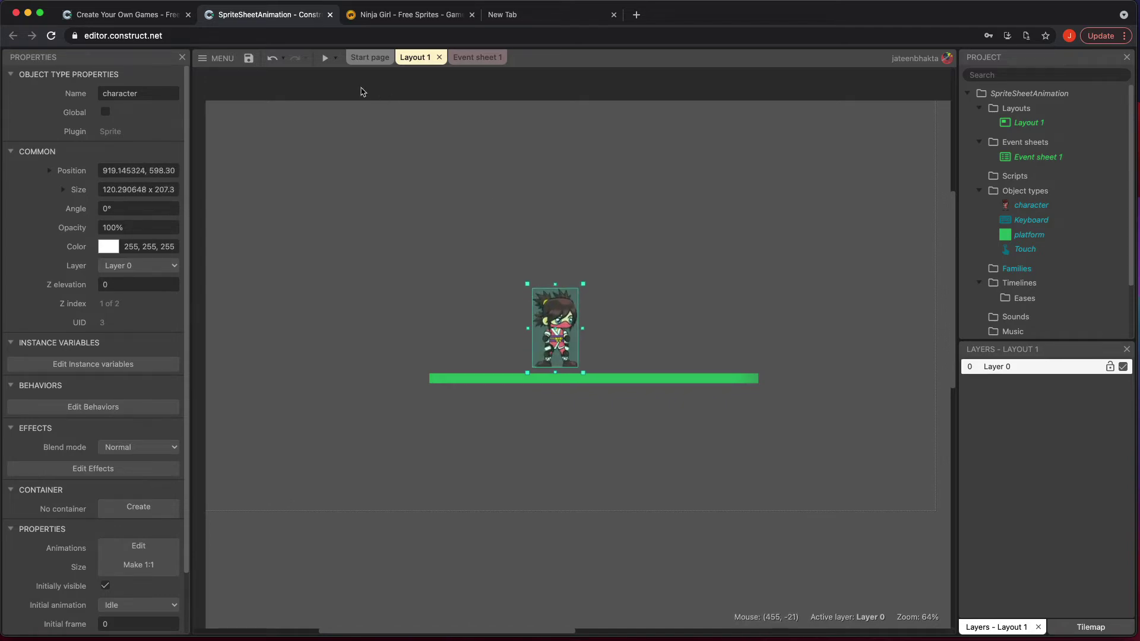
pyautogui.click(325, 57)
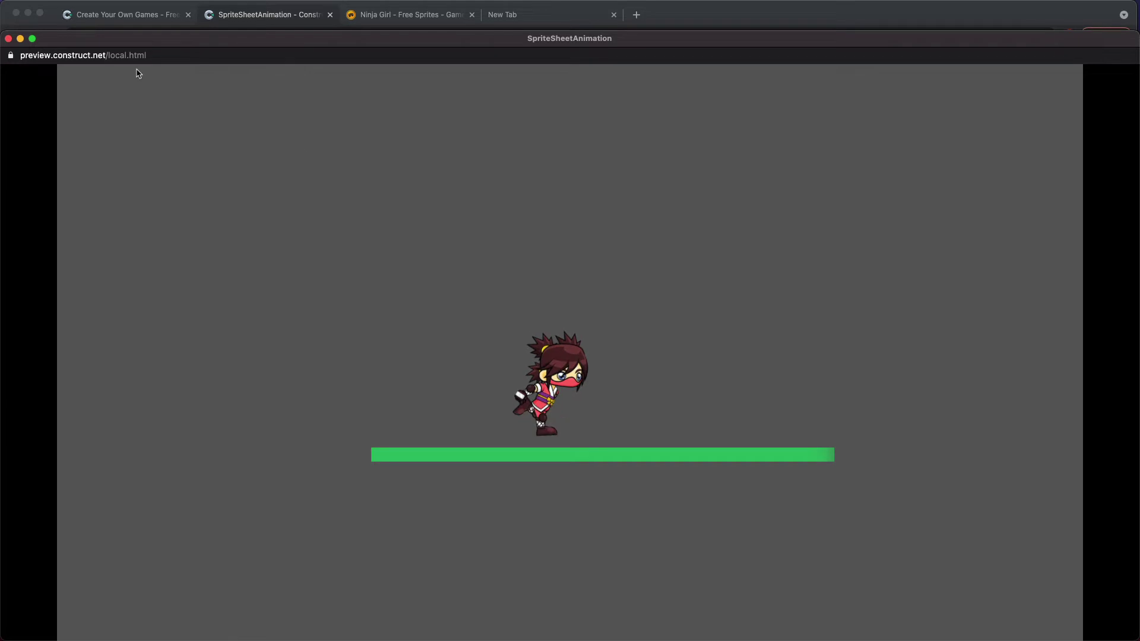
pyautogui.click(9, 39)
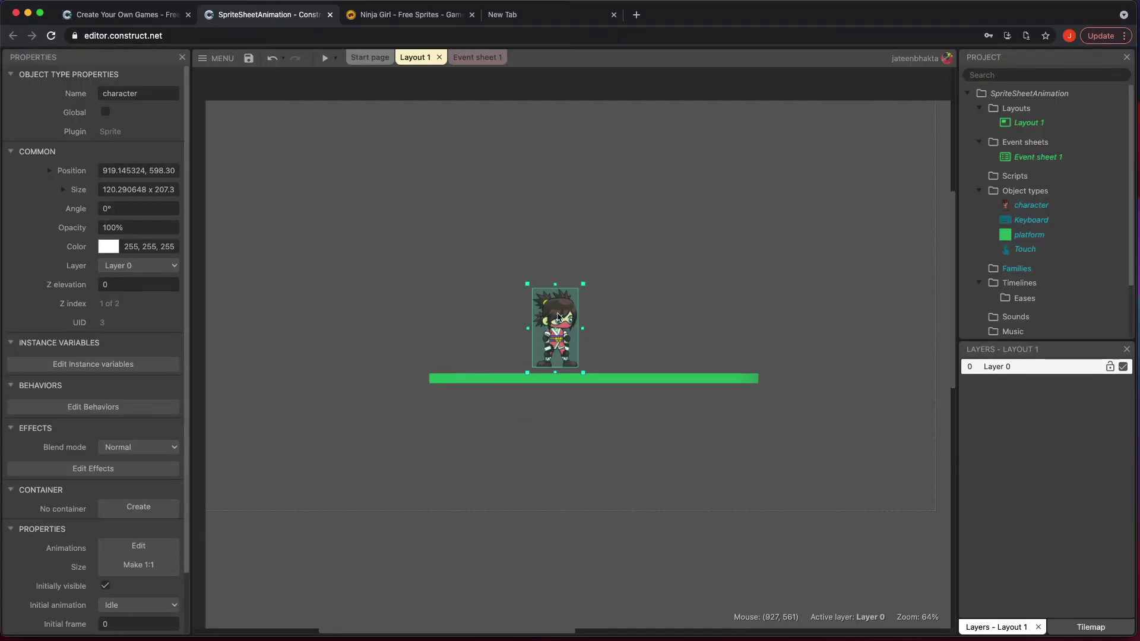
# Set the character's Run animation speed to 10 and check it in a layout preview.
pyautogui.doubleClick(561, 321)
pyautogui.click(1076, 382)
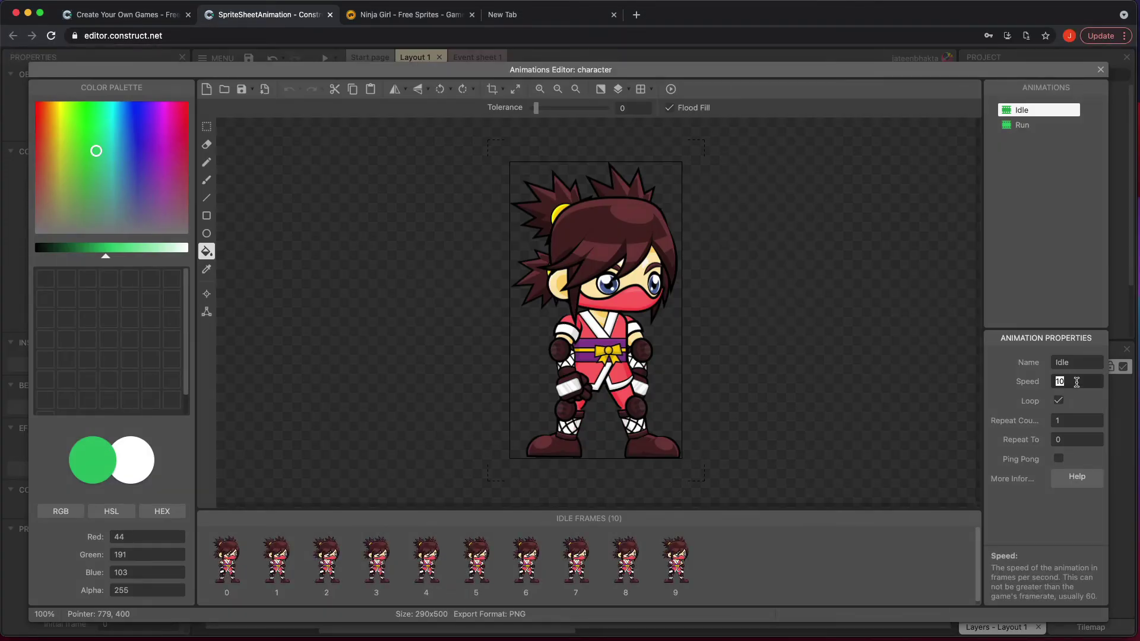
pyautogui.click(1044, 124)
pyautogui.click(1076, 379)
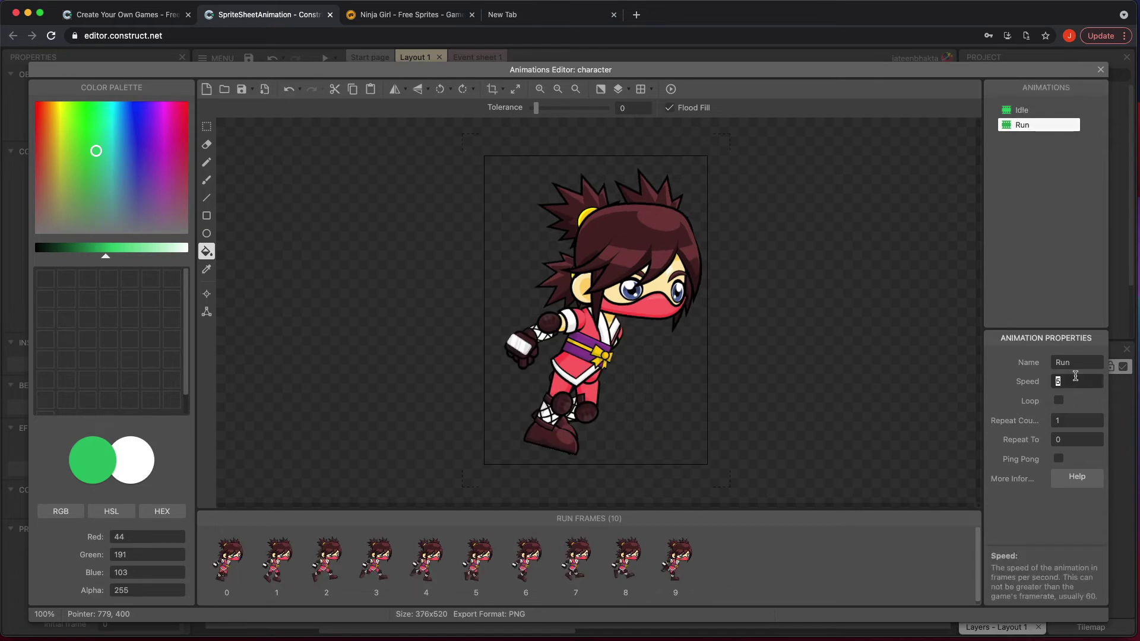
pyautogui.write('10')
pyautogui.press('Tab')
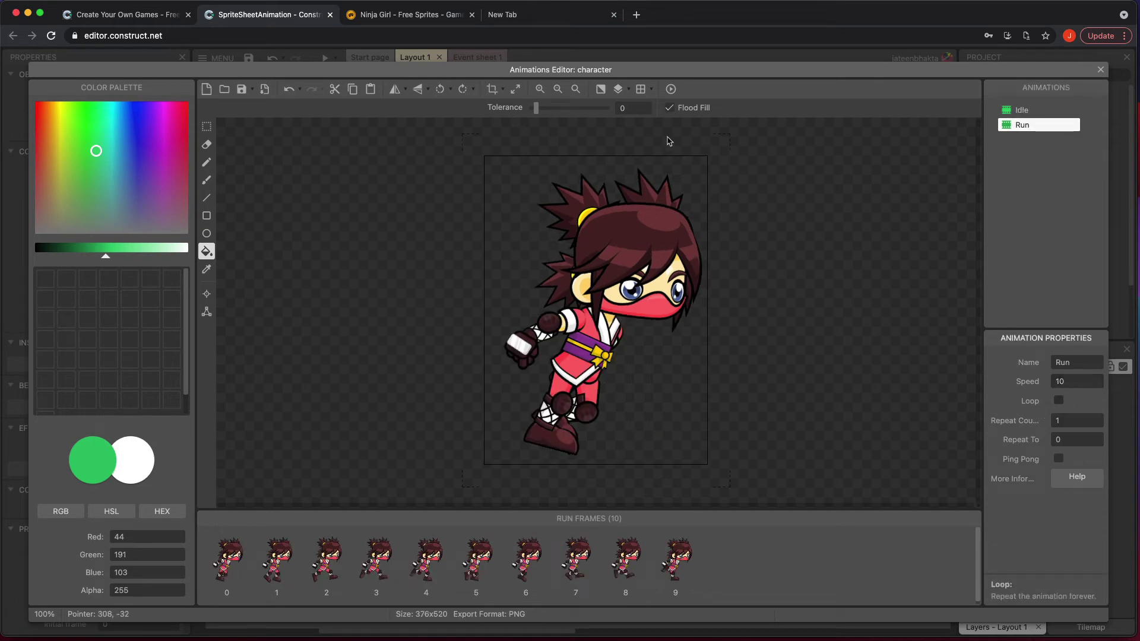
pyautogui.click(1101, 70)
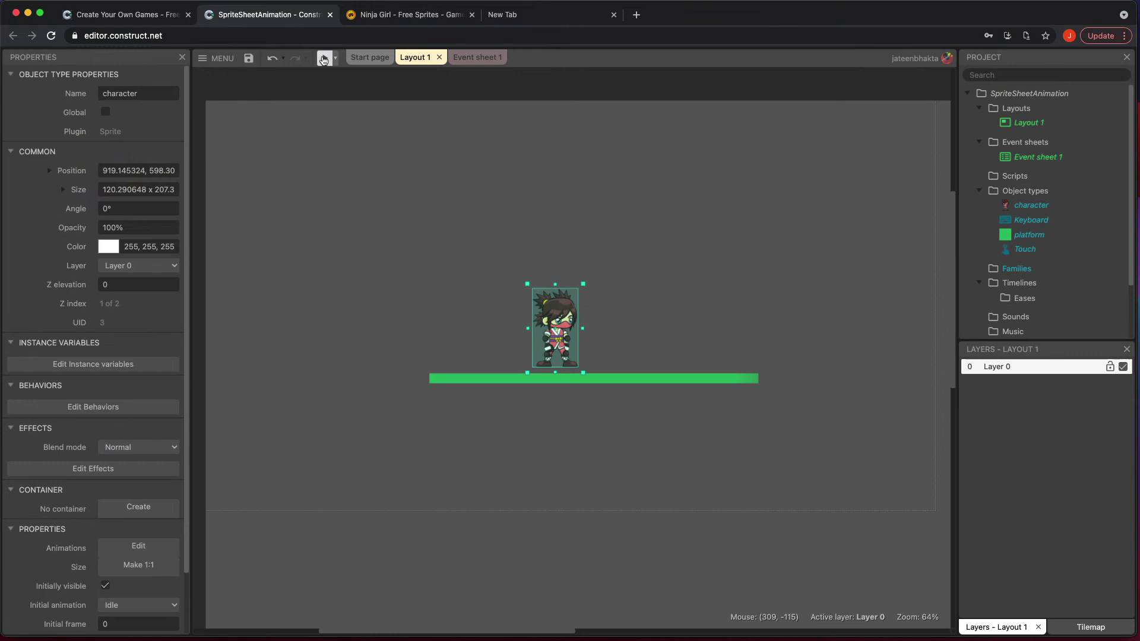
pyautogui.click(325, 57)
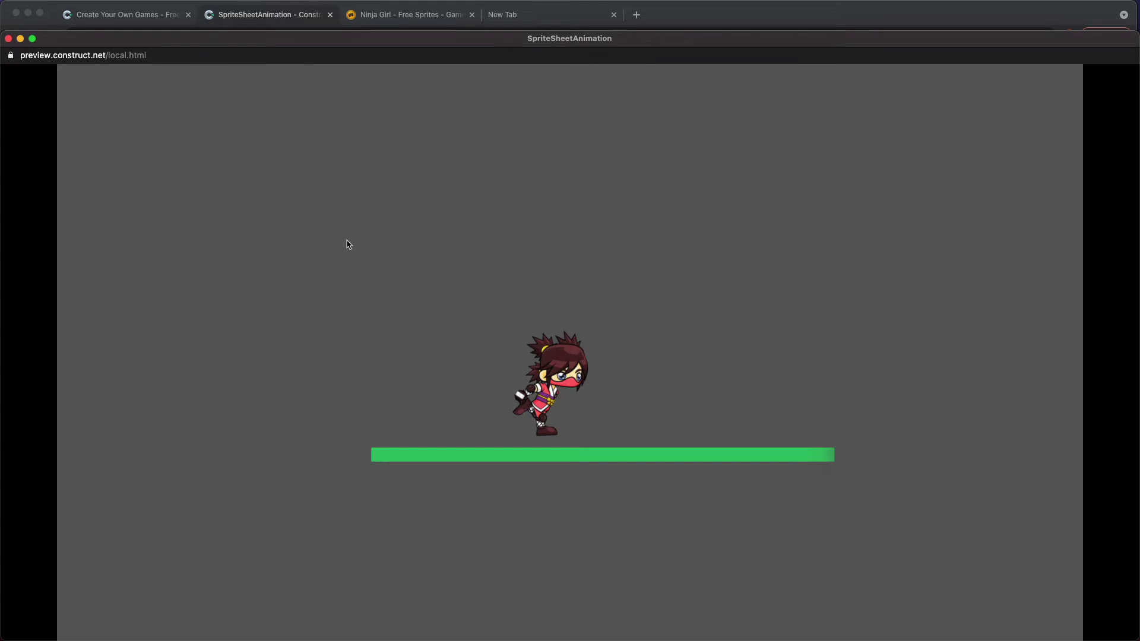
pyautogui.click(7, 38)
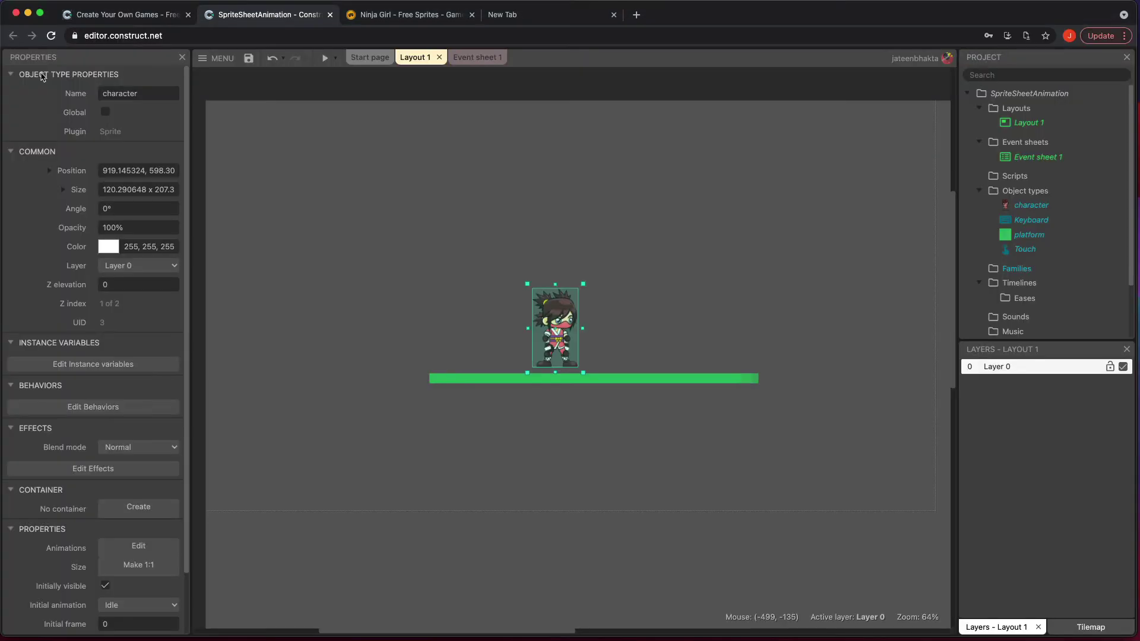
pyautogui.click(476, 57)
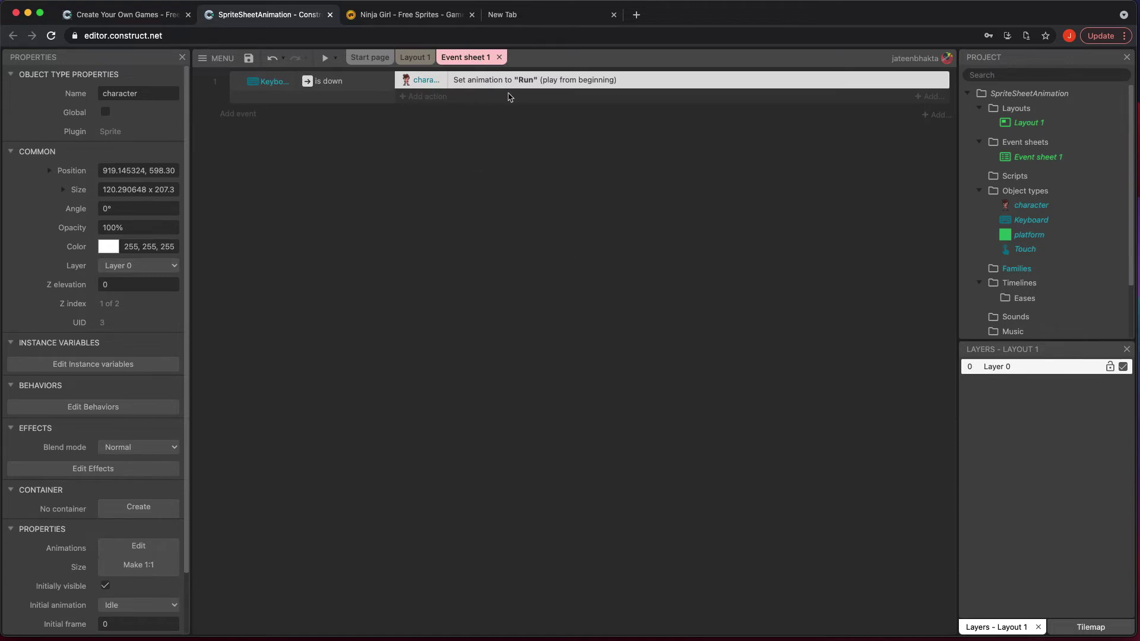
pyautogui.click(439, 98)
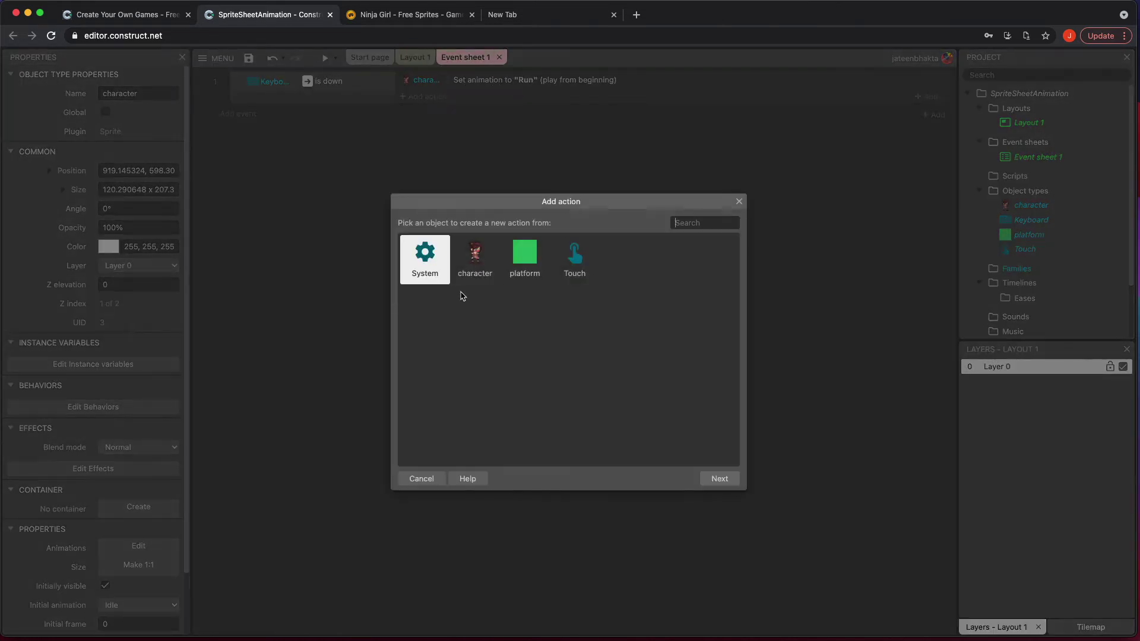
pyautogui.doubleClick(475, 256)
pyautogui.scroll(-3, 532, 370)
pyautogui.scroll(-5, 532, 369)
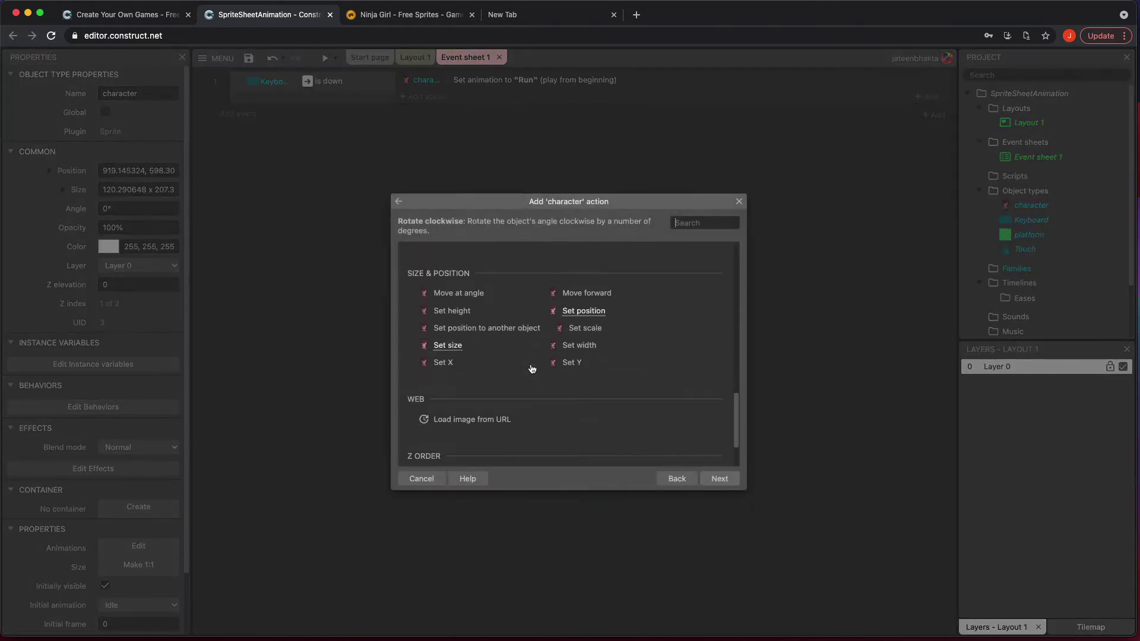
pyautogui.scroll(-3, 533, 370)
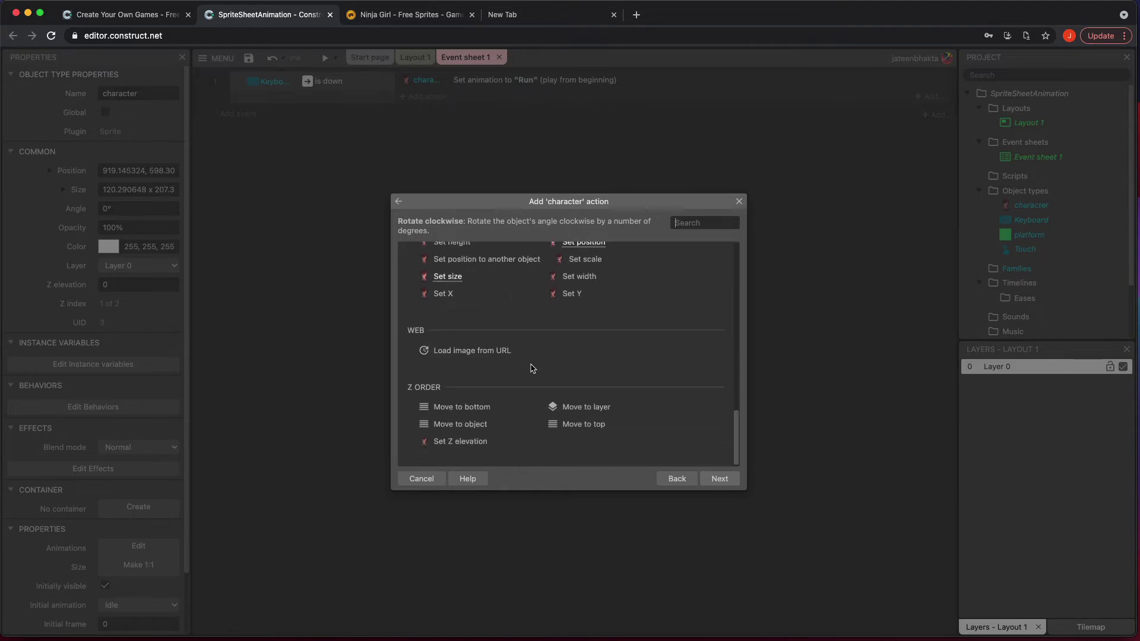
pyautogui.scroll(6, 533, 370)
pyautogui.scroll(5, 532, 369)
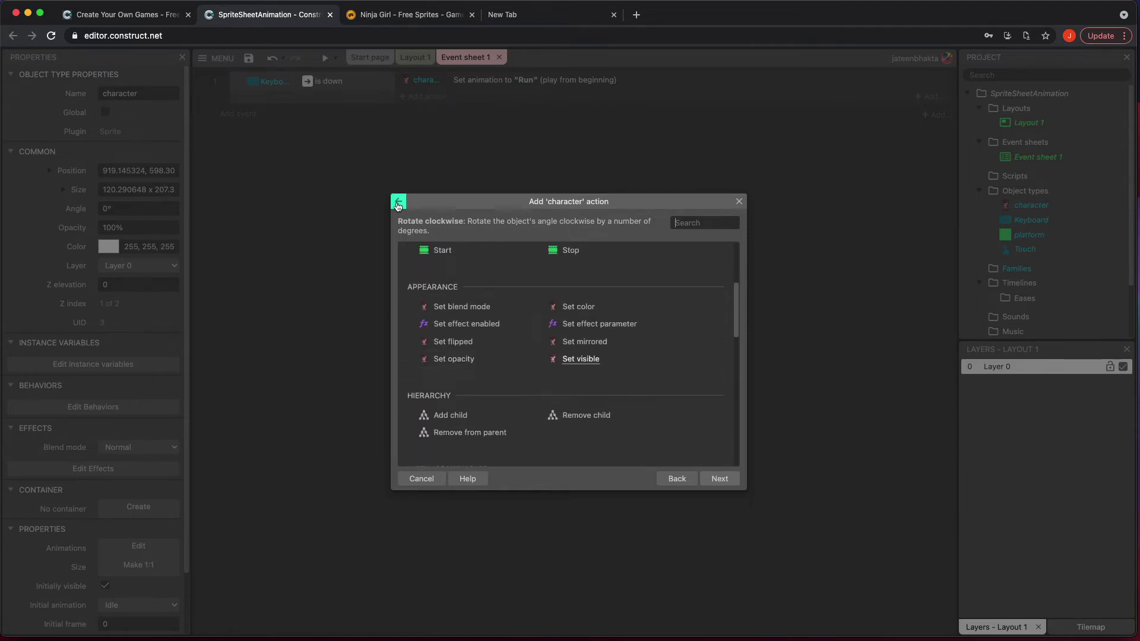
pyautogui.click(740, 202)
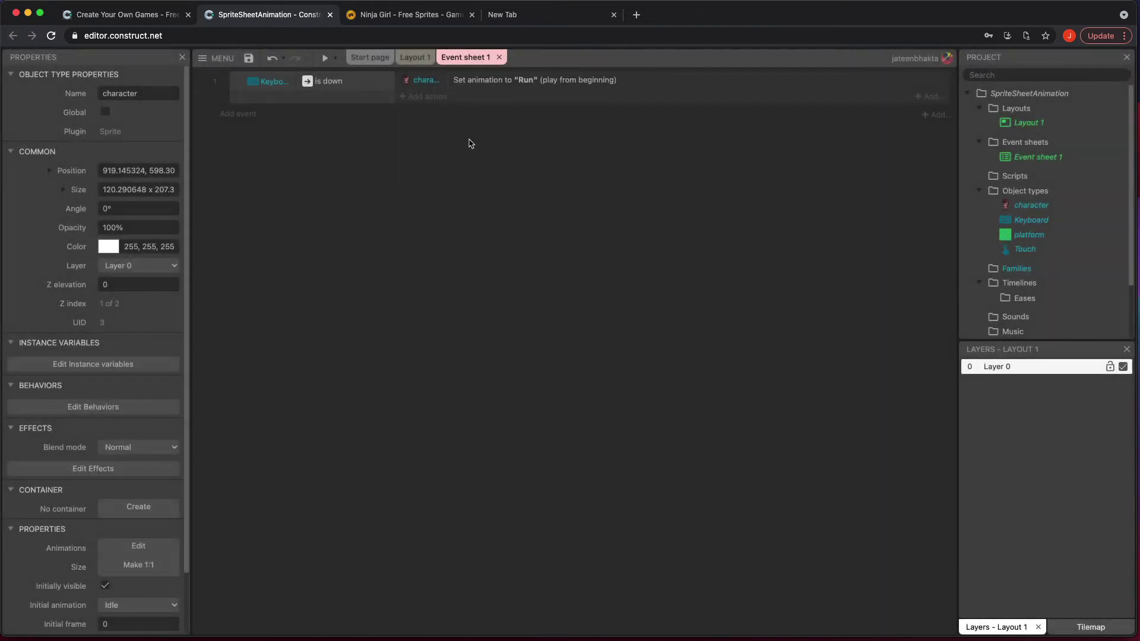
# Add the Platform movement behavior to the character on Layout 1.
pyautogui.click(415, 57)
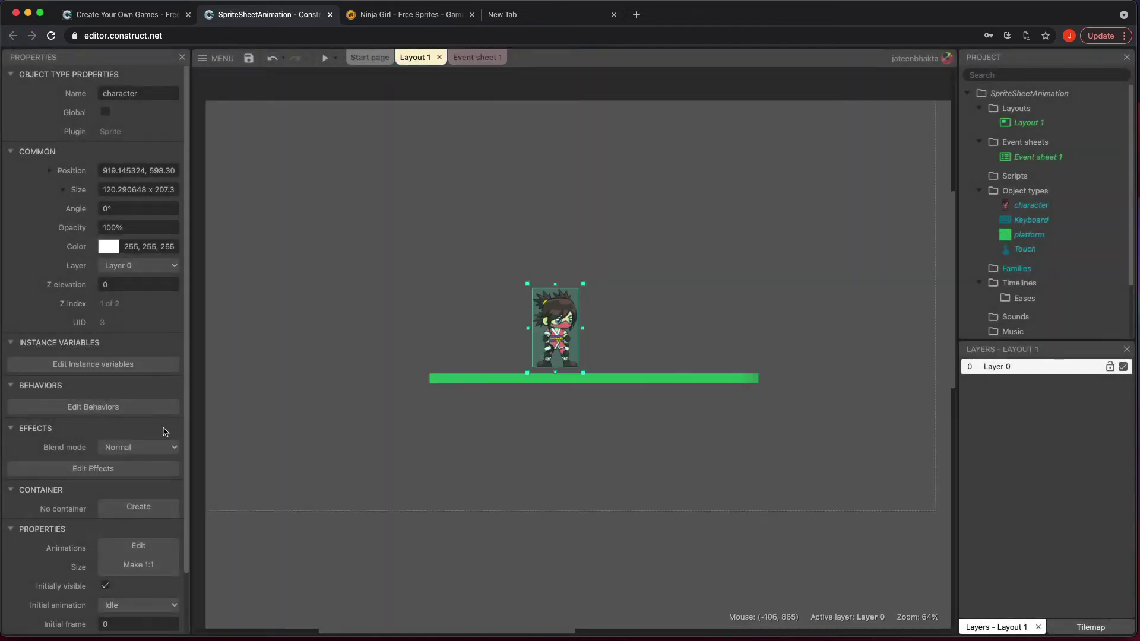
pyautogui.click(115, 407)
pyautogui.click(609, 420)
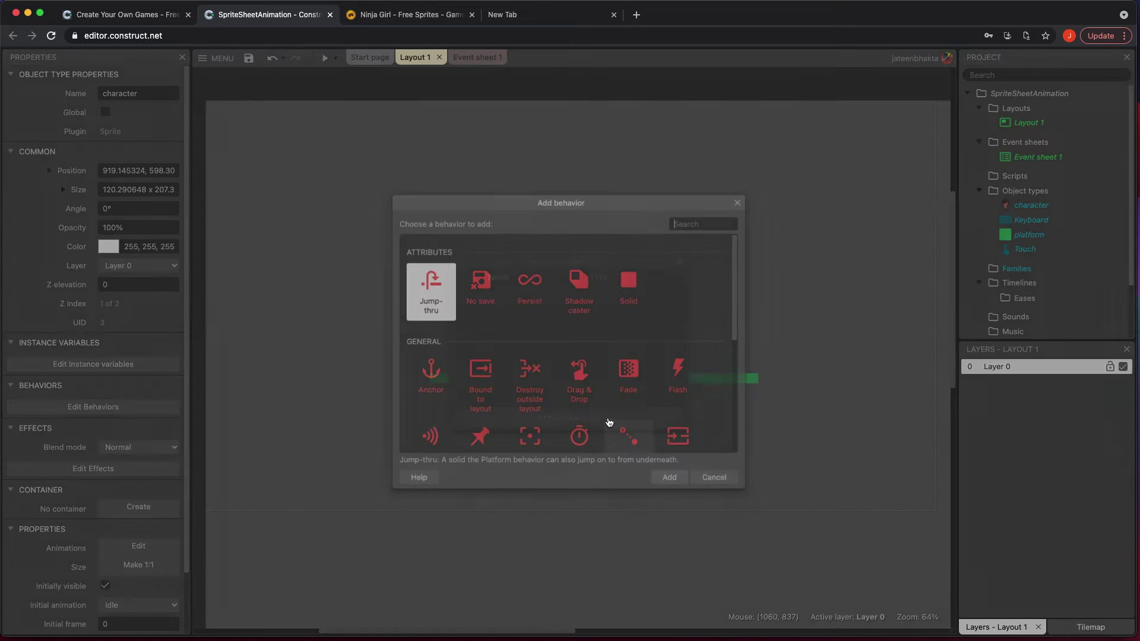
pyautogui.scroll(-5, 571, 332)
pyautogui.doubleClick(527, 371)
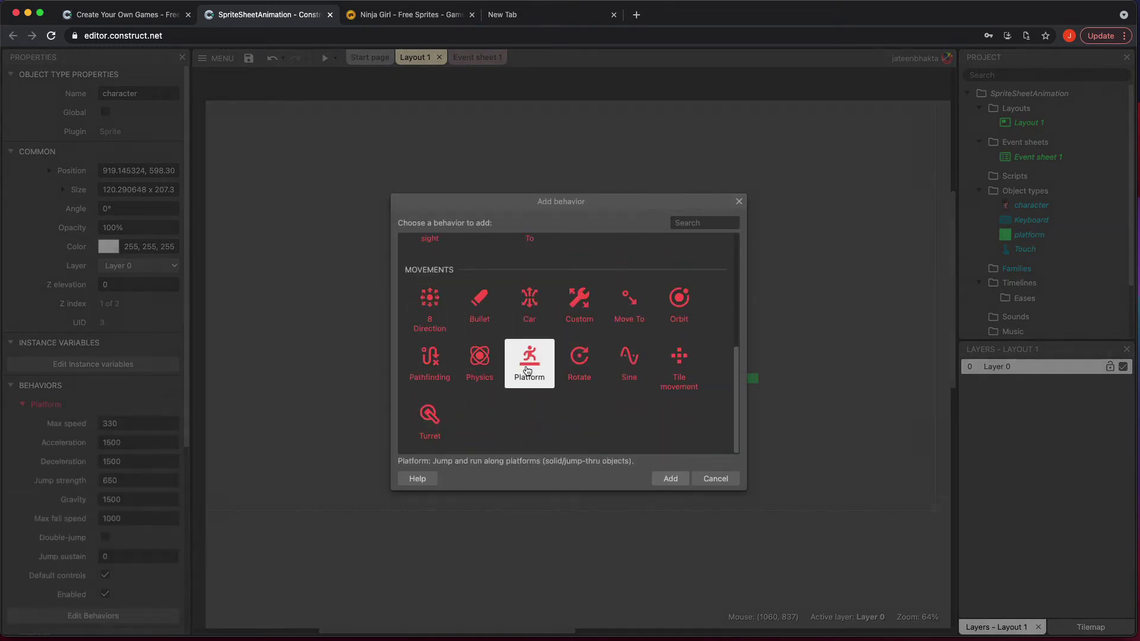
pyautogui.click(678, 259)
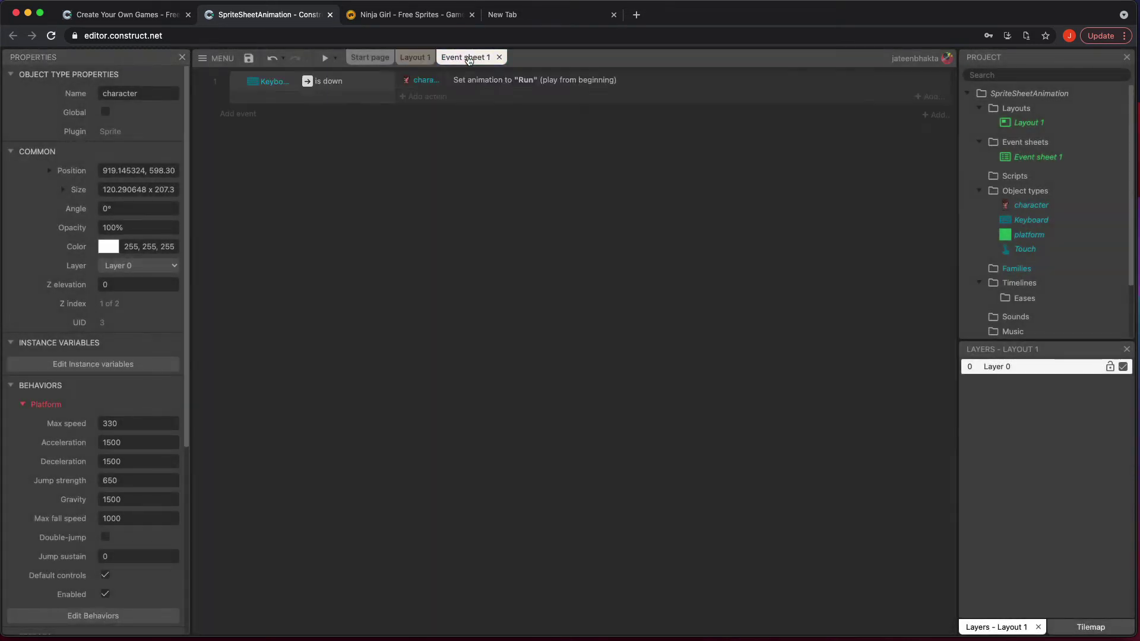
# Add a character Platform Simulate control action to the Right arrow is down event, with the control set to Right.
pyautogui.click(469, 57)
pyautogui.click(417, 98)
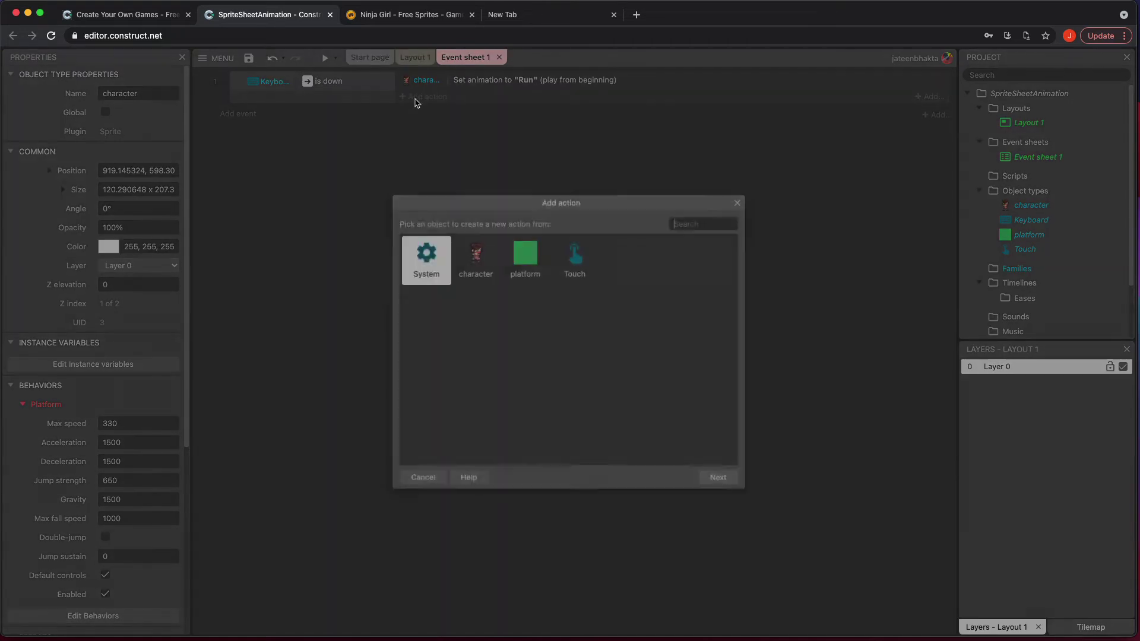
pyautogui.doubleClick(475, 260)
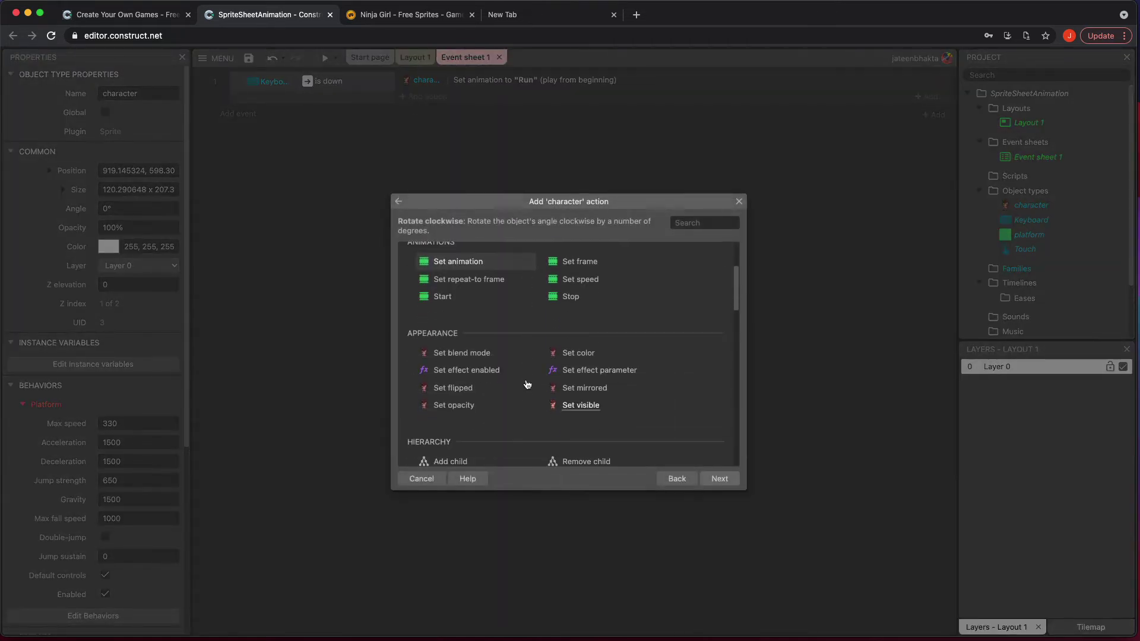
pyautogui.scroll(-10, 528, 384)
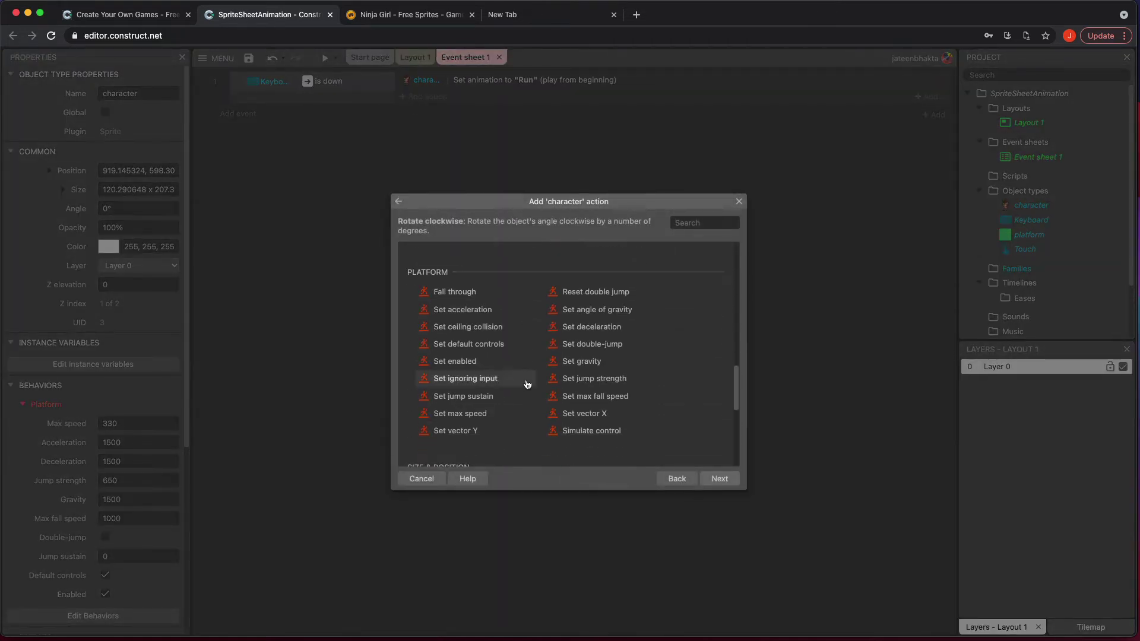
pyautogui.doubleClick(591, 431)
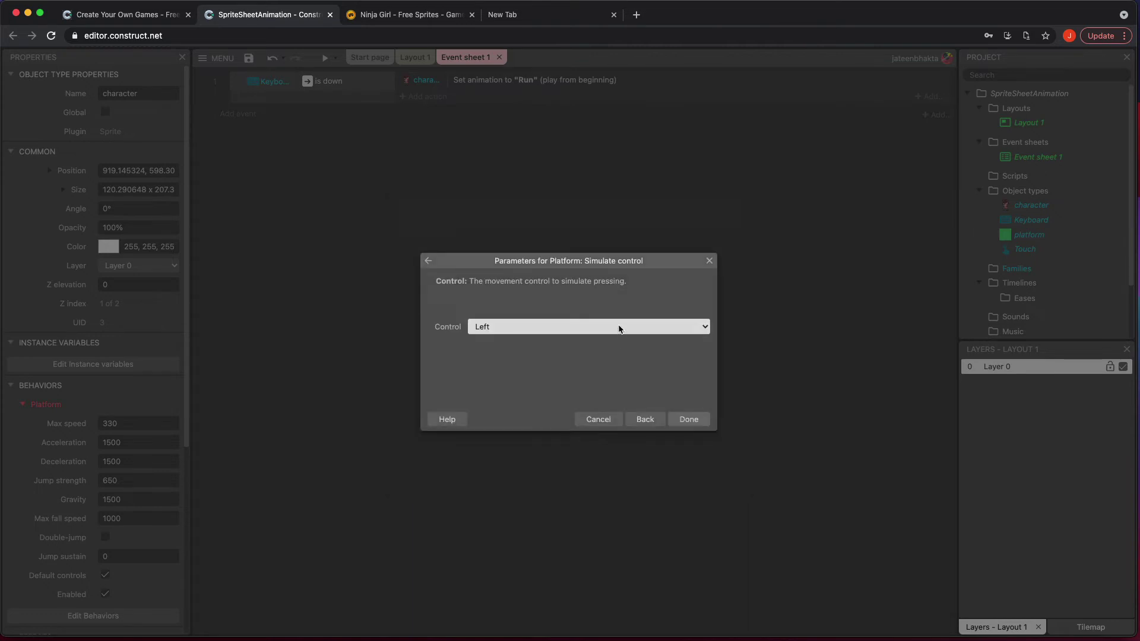
pyautogui.click(619, 328)
pyautogui.click(614, 337)
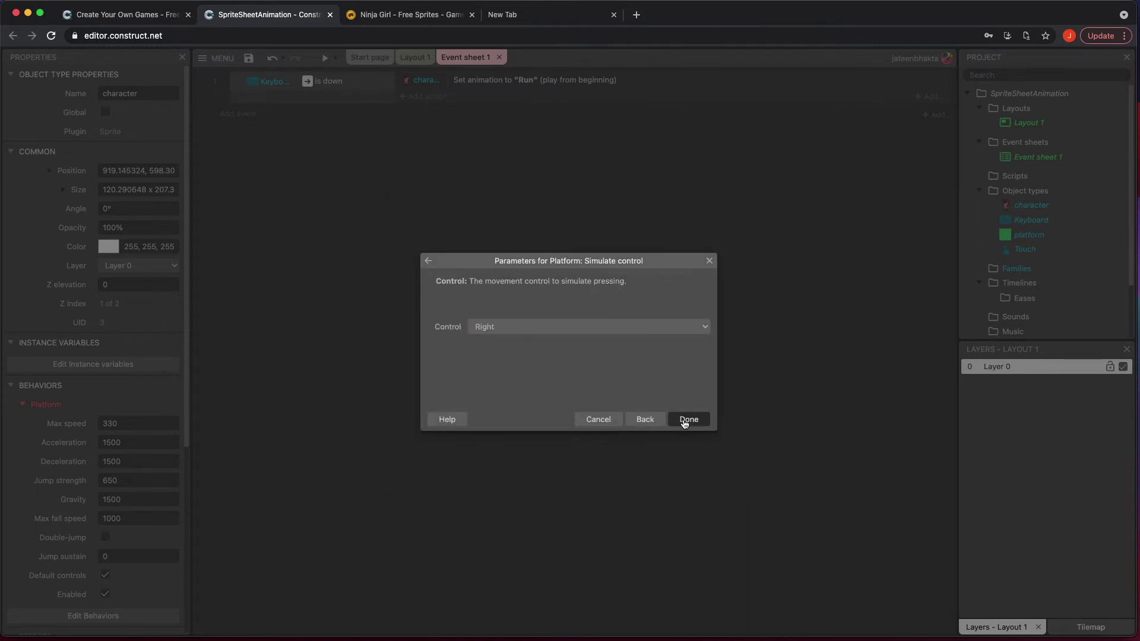
pyautogui.click(688, 420)
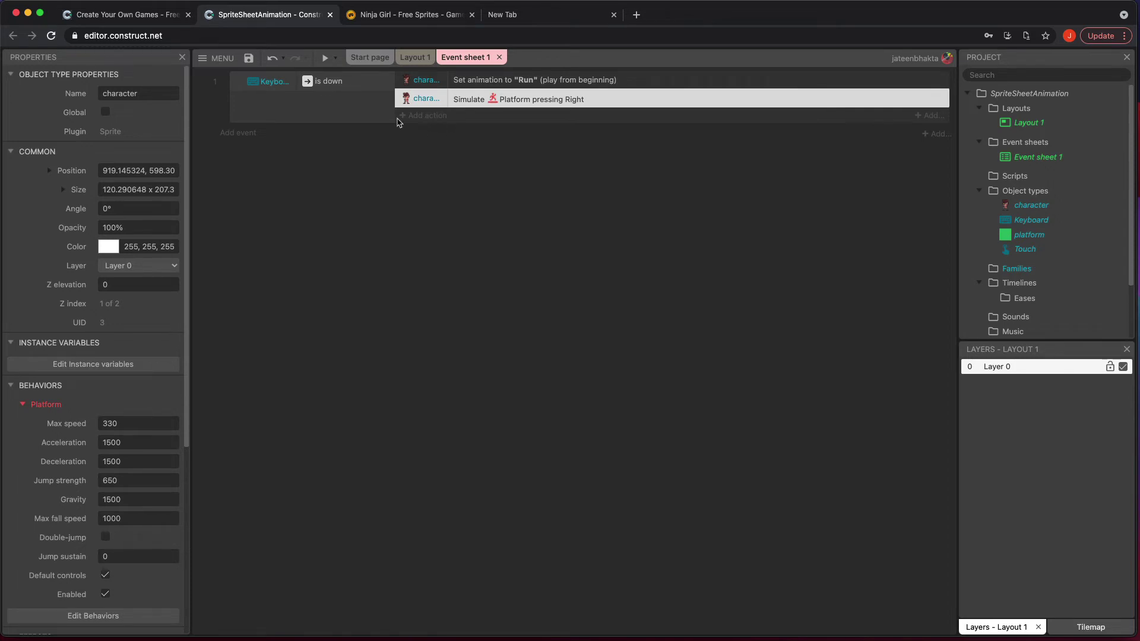
# Turn off the default controls of the character's Platform behavior and preview Layout 1.
pyautogui.click(414, 57)
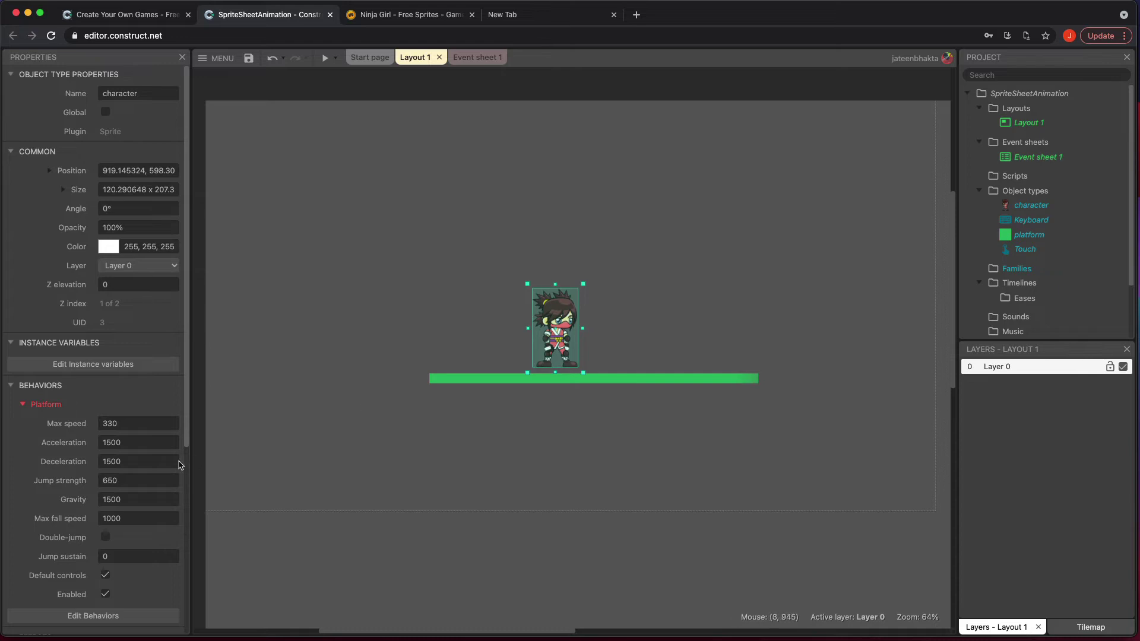
pyautogui.scroll(-2, 102, 519)
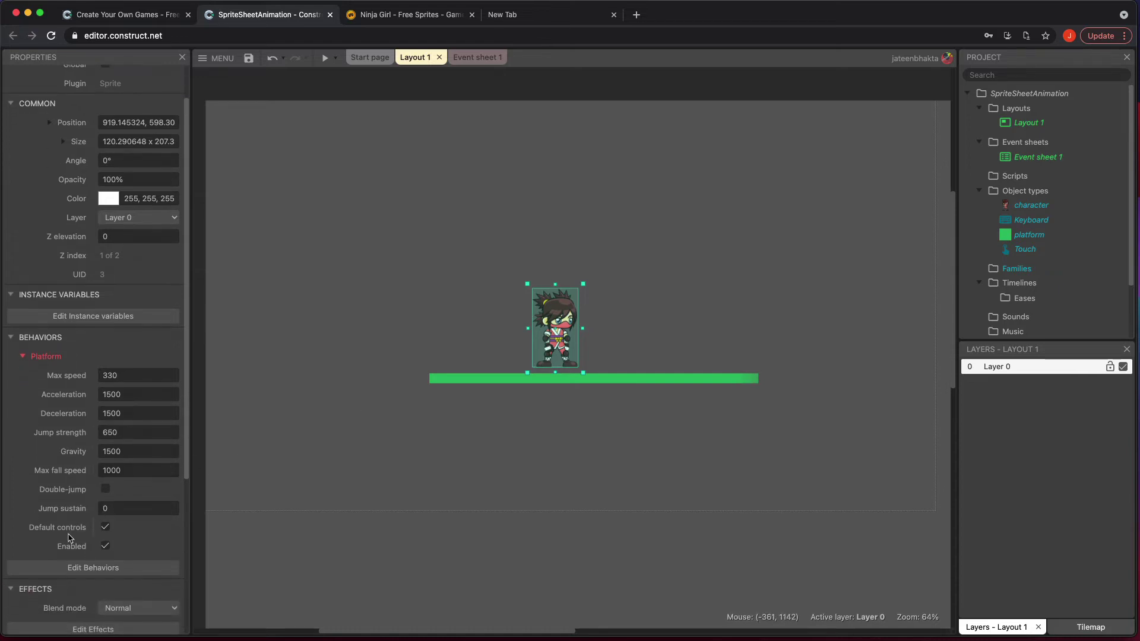
pyautogui.click(105, 527)
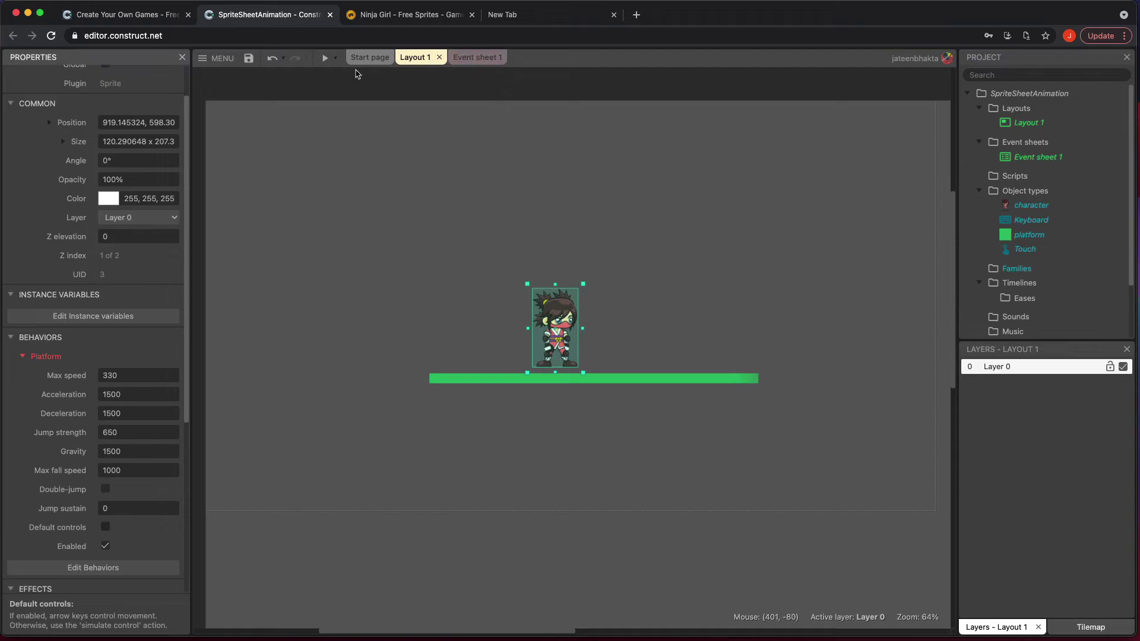
pyautogui.click(325, 57)
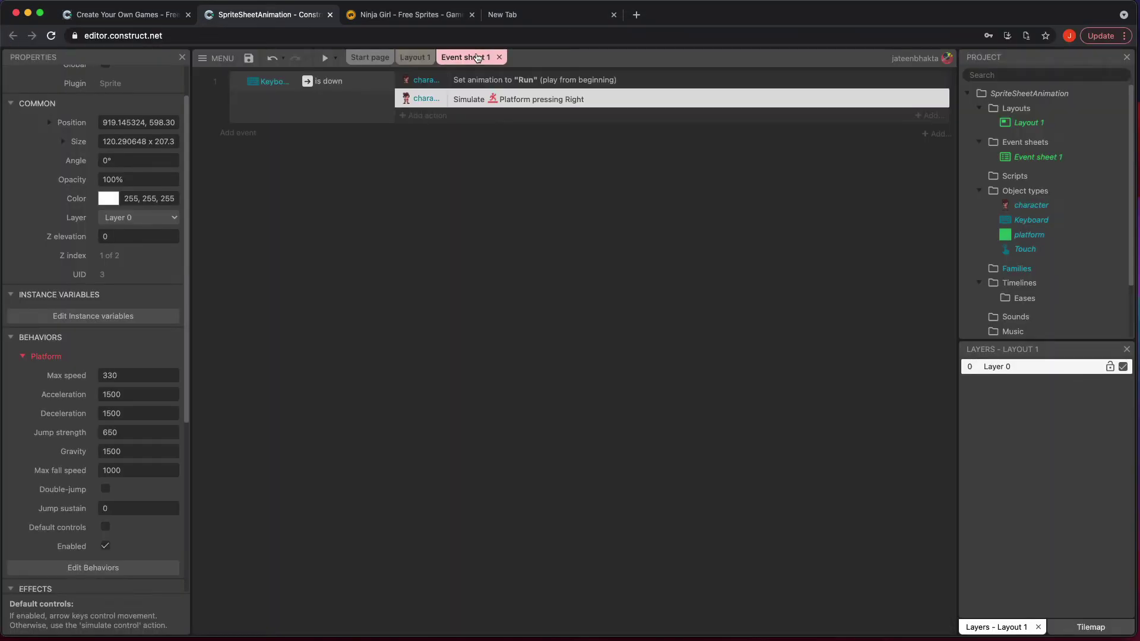
# Add a second event to Event sheet 1 with the Keyboard condition On key released for the Right arrow.
pyautogui.click(476, 223)
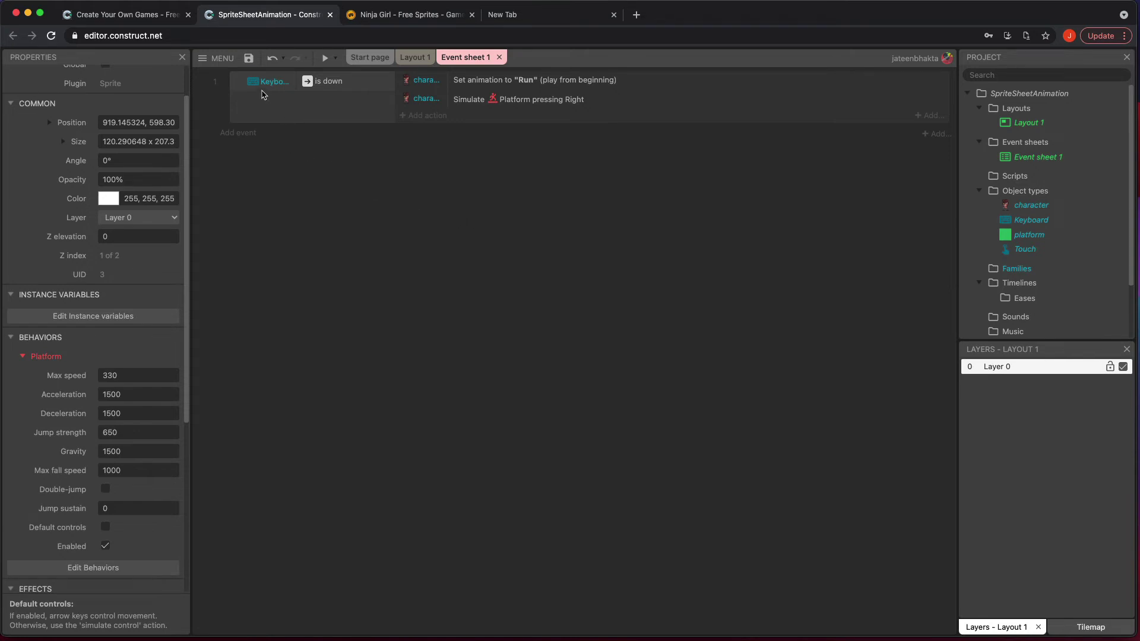
pyautogui.click(251, 132)
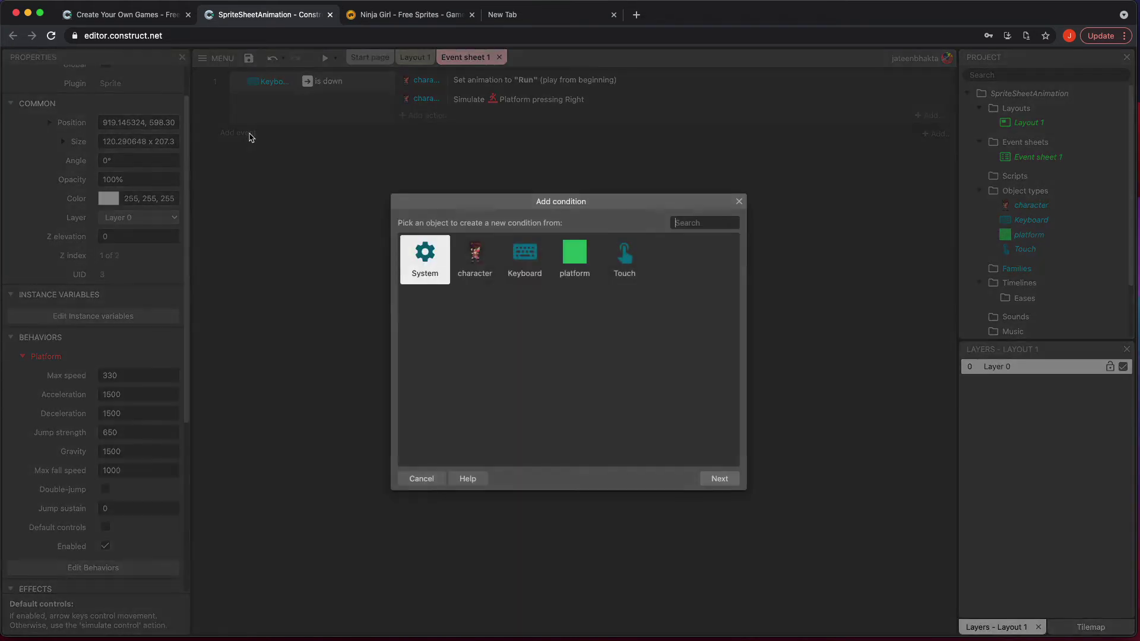
pyautogui.doubleClick(538, 264)
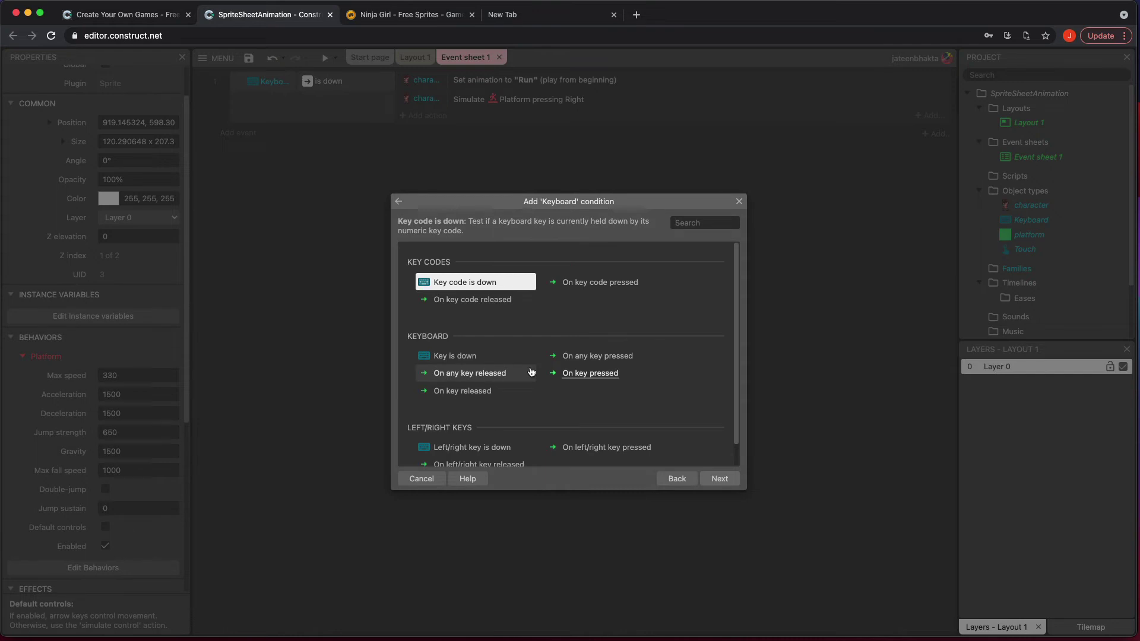
pyautogui.doubleClick(479, 392)
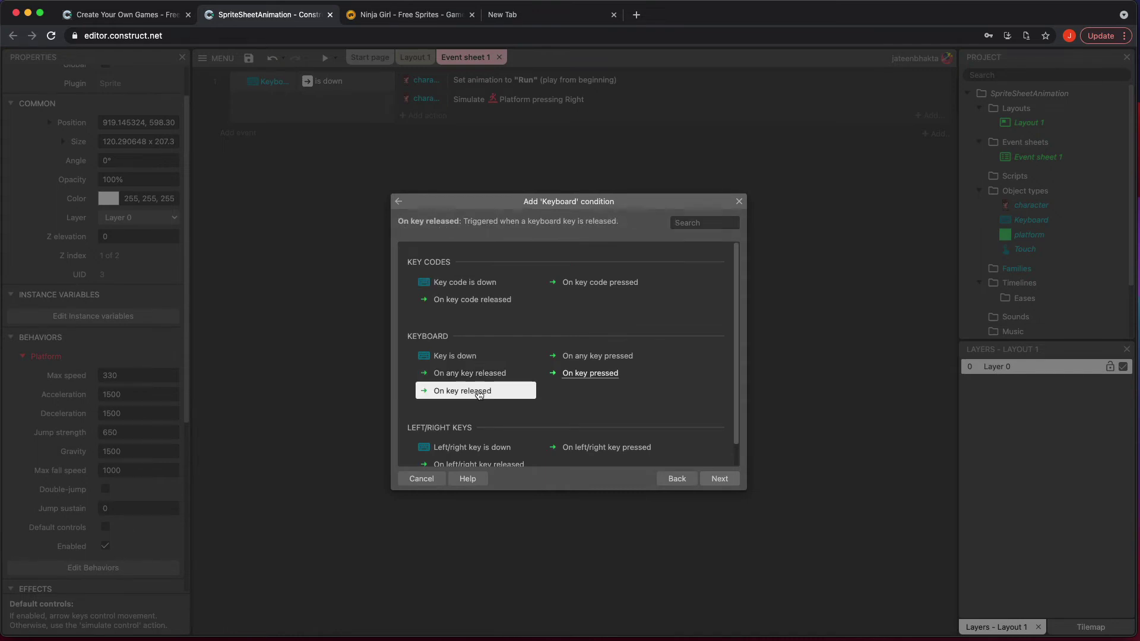
pyautogui.click(556, 330)
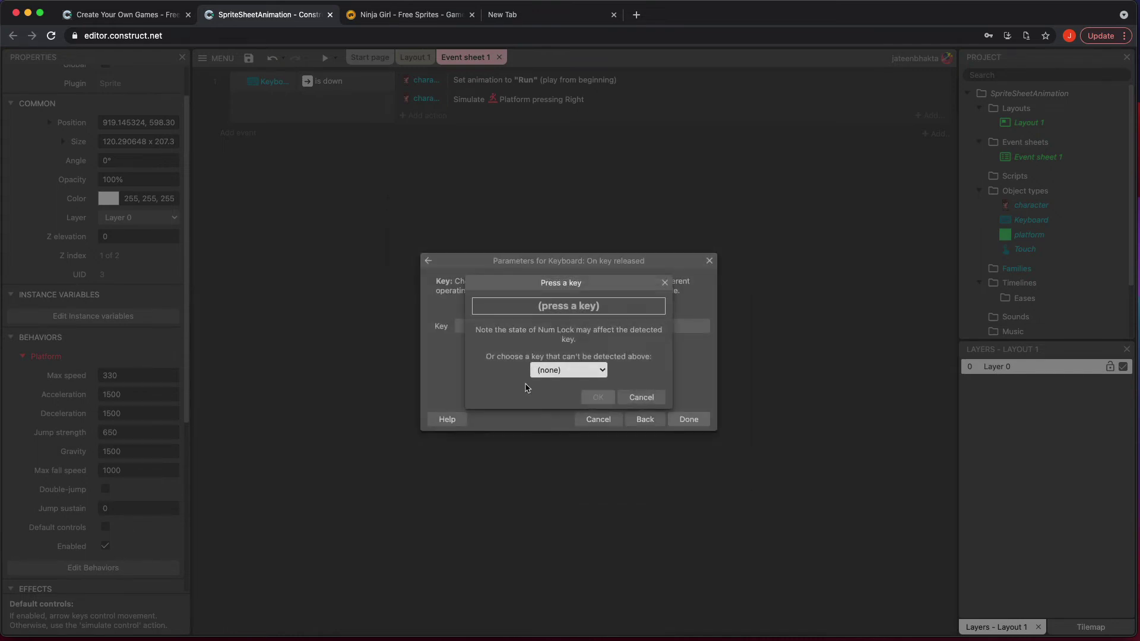
pyautogui.press('Right')
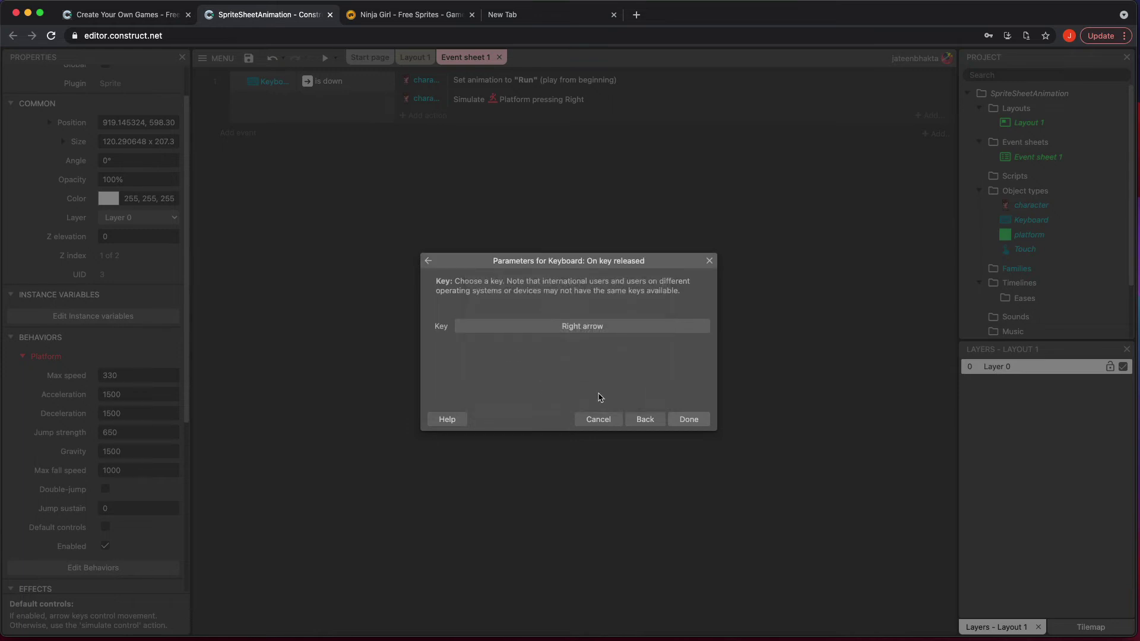
pyautogui.click(687, 420)
# Duplicate the character's Set animation to "Run" action and move the copy into the Right arrow released event.
pyautogui.click(434, 83)
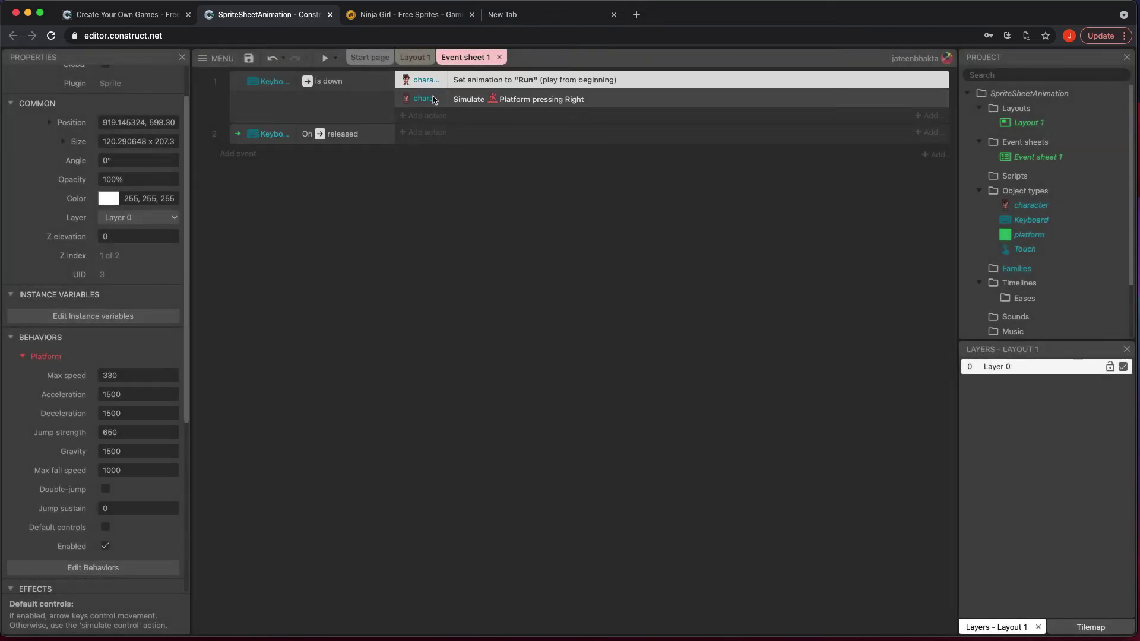
pyautogui.press('super+v')
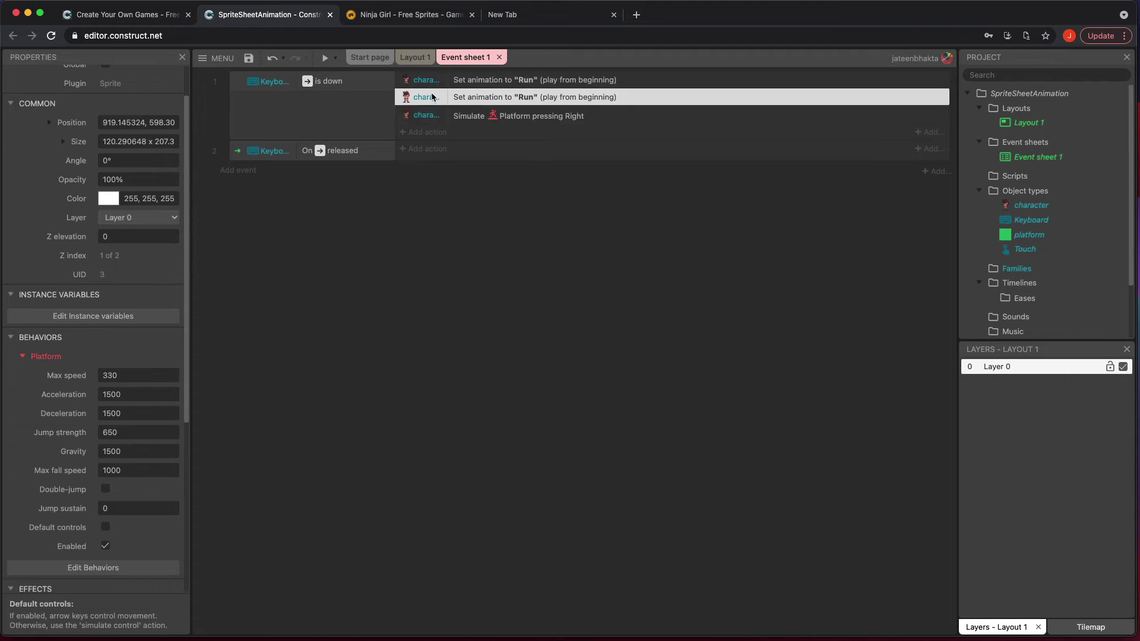
pyautogui.moveTo(433, 97); pyautogui.dragTo(430, 144)
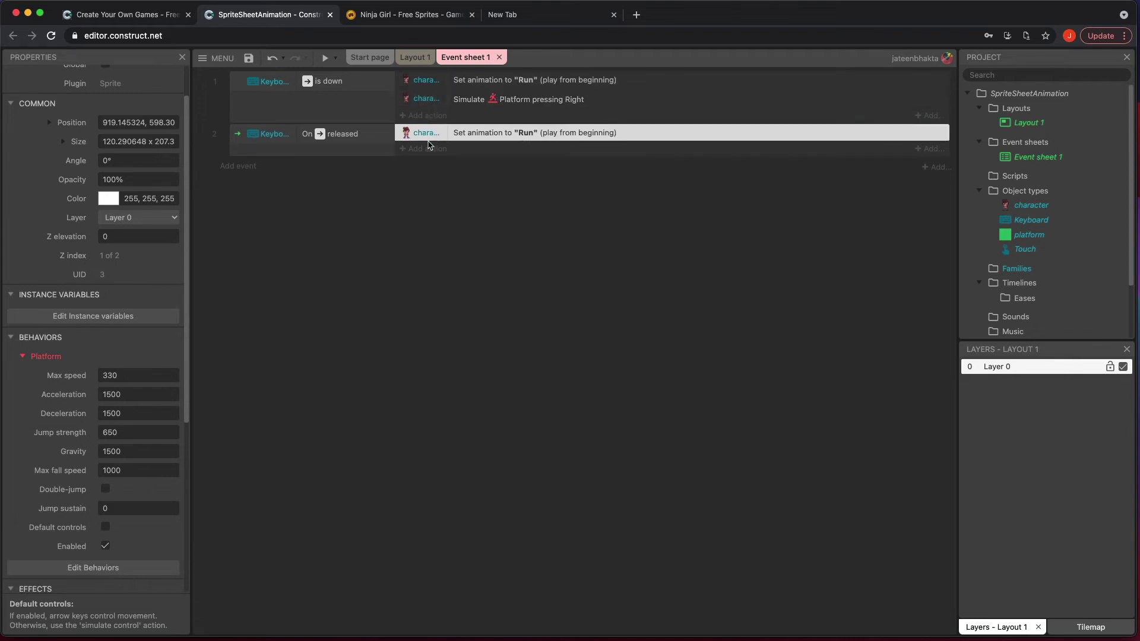
# Set the animation in the Right arrow released event's action to "Idle" and preview the layout.
pyautogui.doubleClick(474, 134)
pyautogui.click(526, 328)
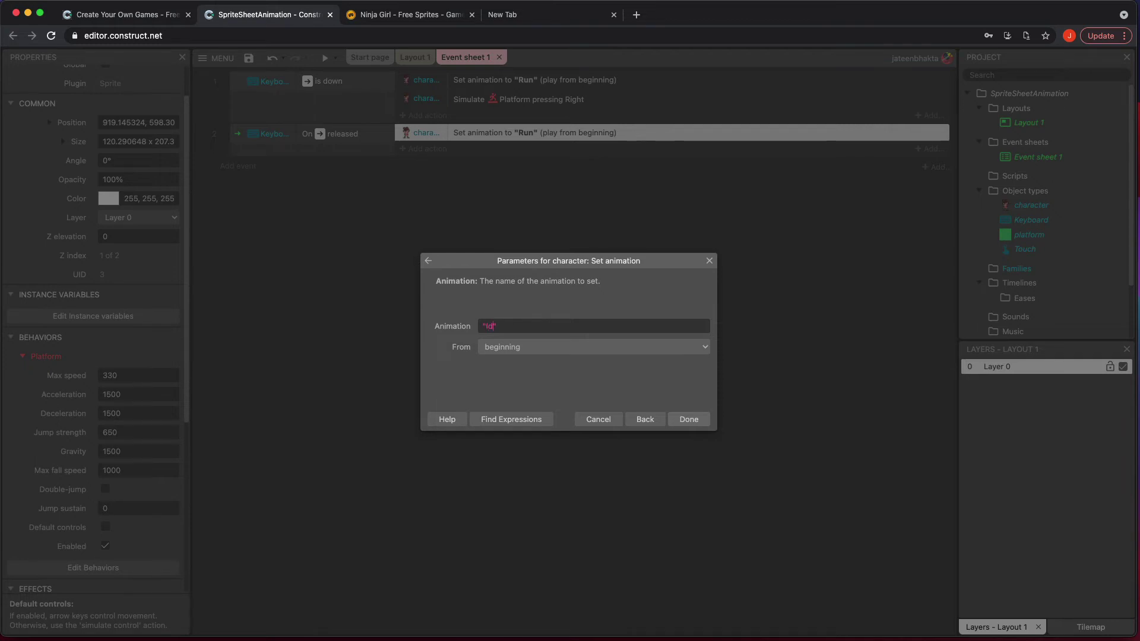
pyautogui.click(692, 420)
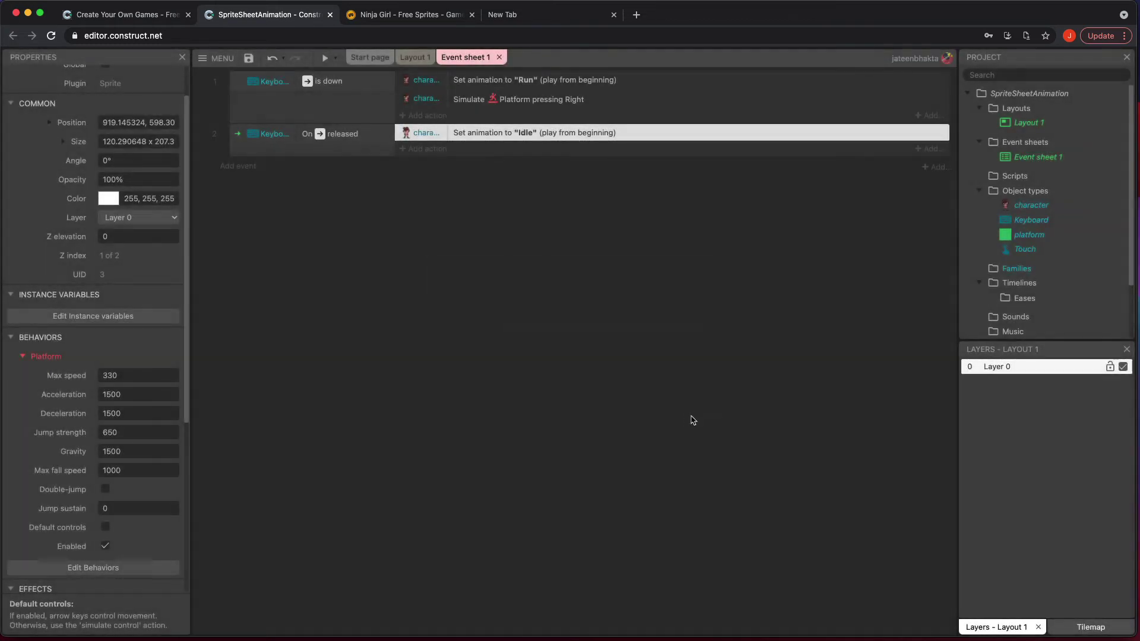
pyautogui.click(325, 58)
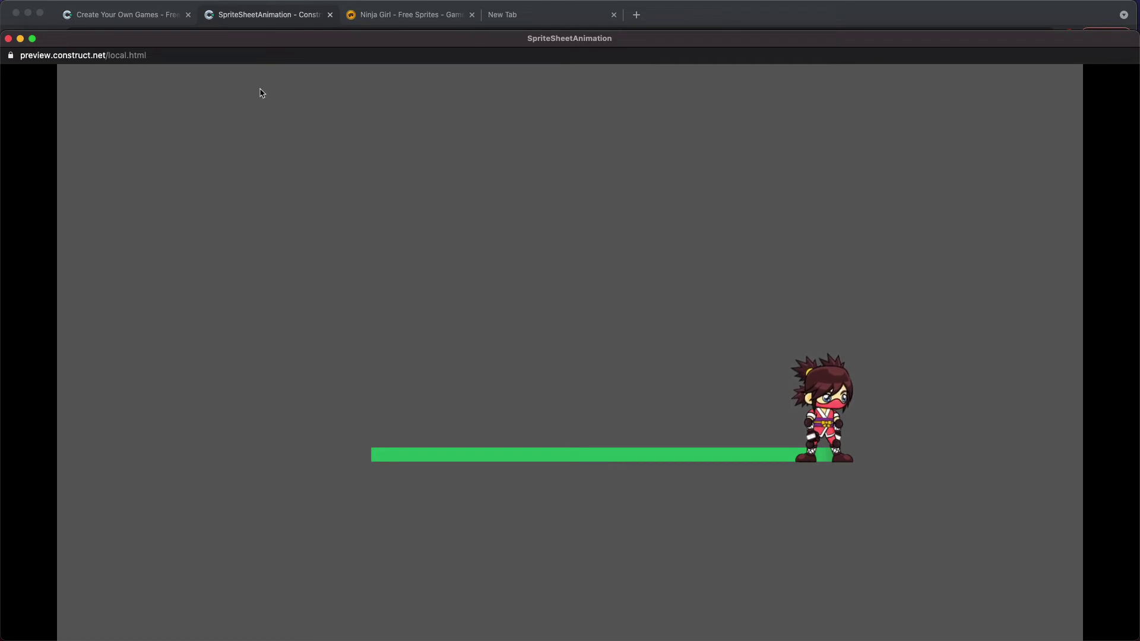
pyautogui.click(8, 38)
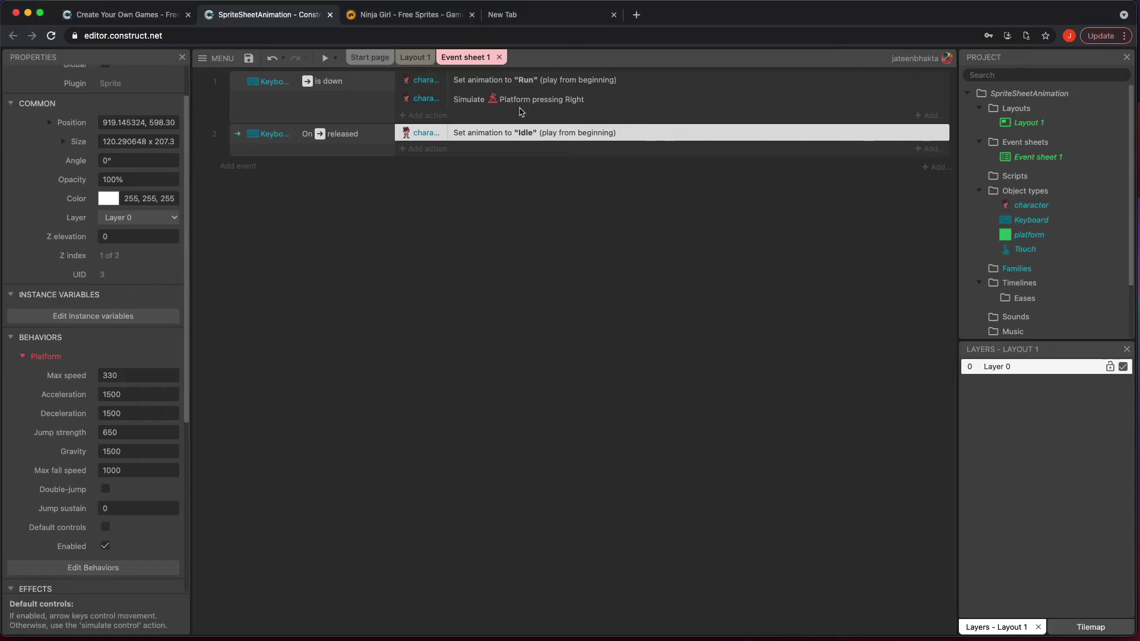
# Reshape the character's Idle collision polygon by moving its lower-left and bottom-middle points down to foot level, and preview the layout.
pyautogui.click(415, 57)
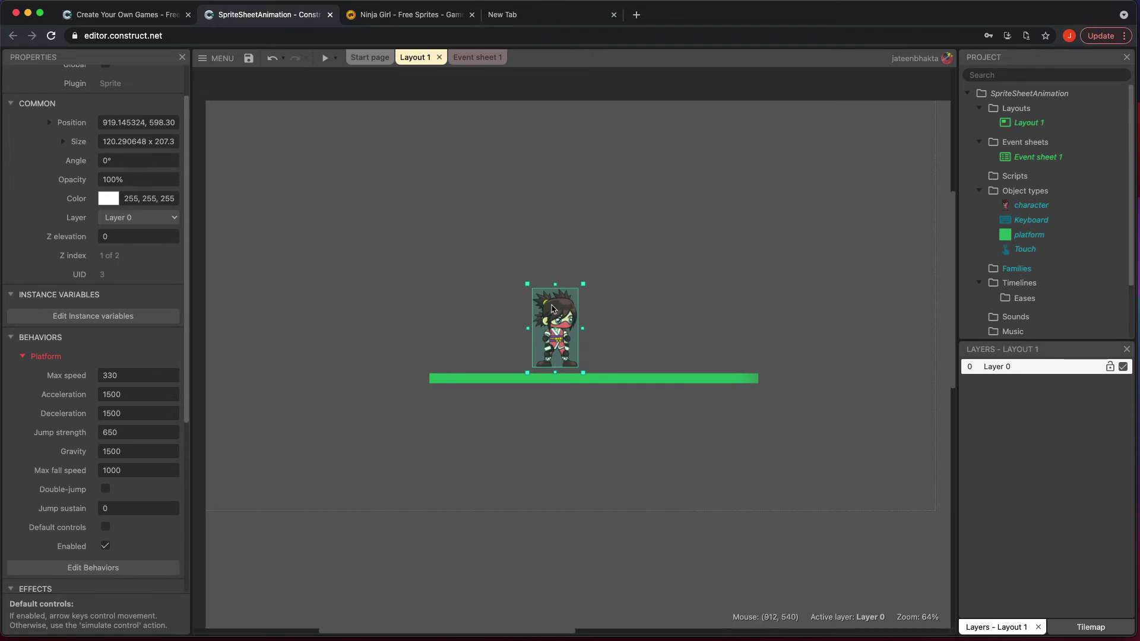
pyautogui.doubleClick(562, 325)
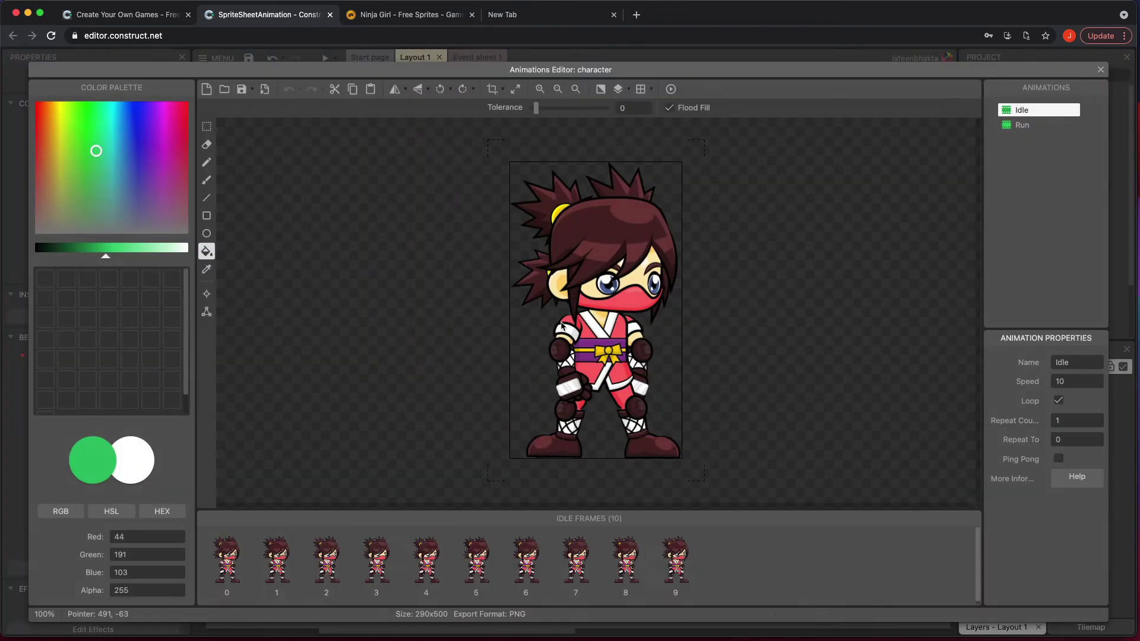
pyautogui.click(206, 313)
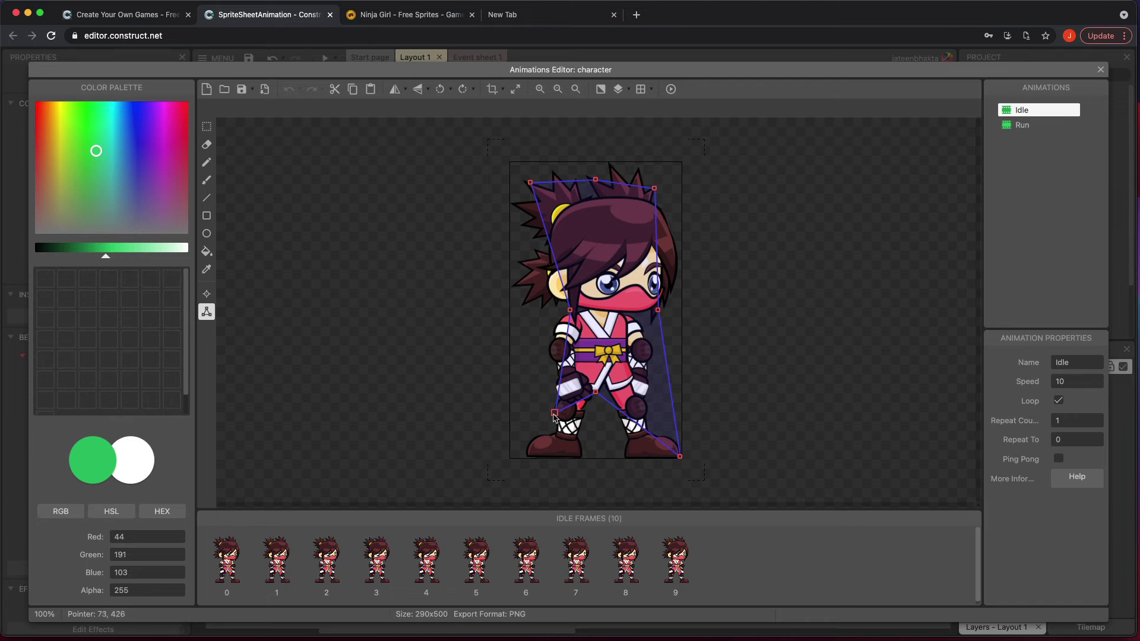
pyautogui.moveTo(555, 414); pyautogui.dragTo(528, 458)
pyautogui.moveTo(597, 395); pyautogui.dragTo(586, 457)
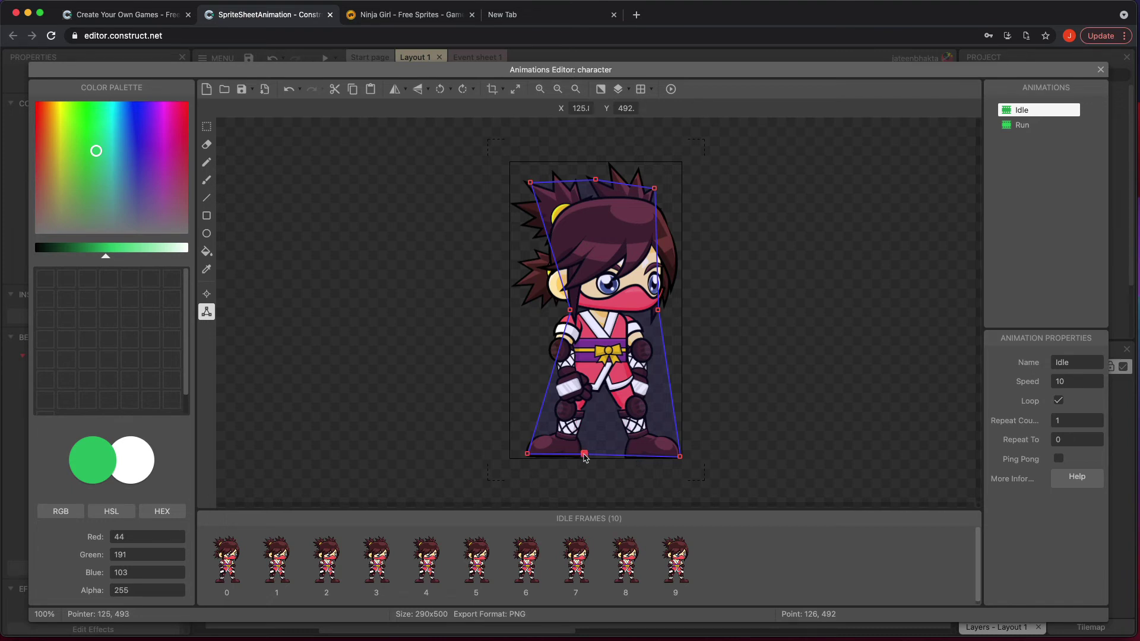
pyautogui.moveTo(584, 454); pyautogui.dragTo(600, 458)
pyautogui.click(1100, 70)
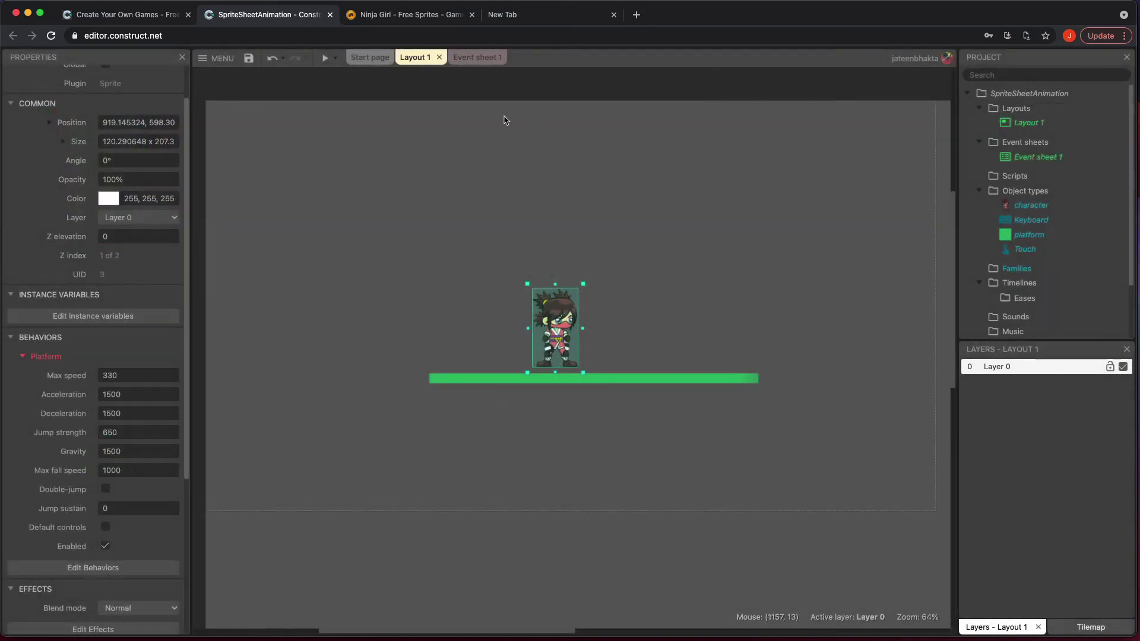
pyautogui.click(324, 60)
# Fine-tune the Idle collision polygon, placing the lower-left point at about 25, 500 and the bottom-middle point at about 151, 499.
pyautogui.doubleClick(560, 336)
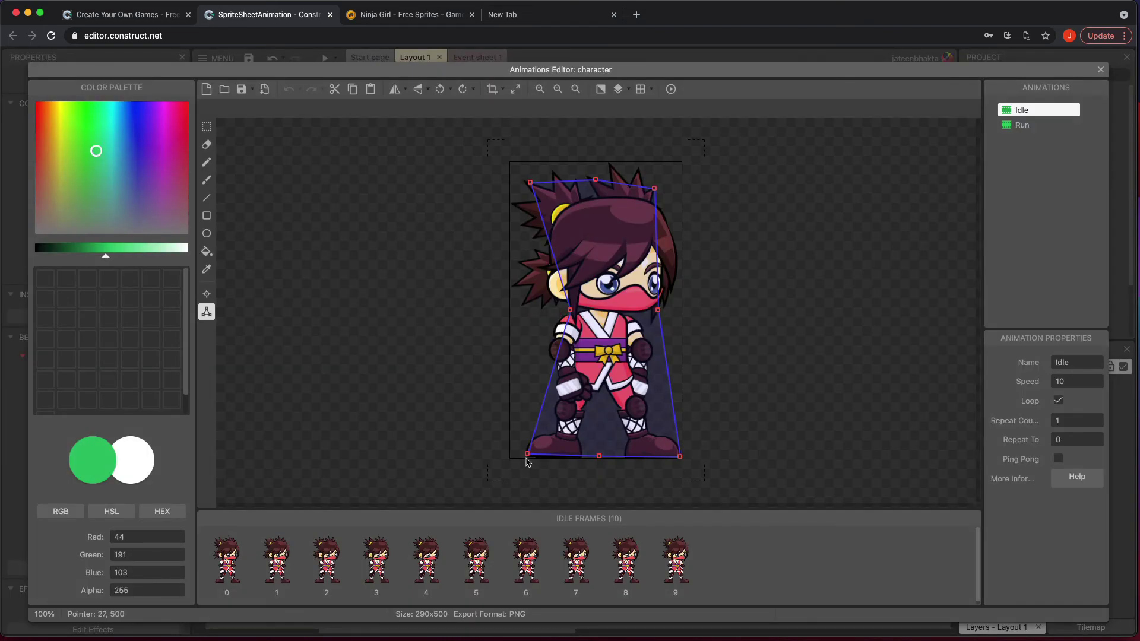
pyautogui.moveTo(527, 456); pyautogui.dragTo(525, 465)
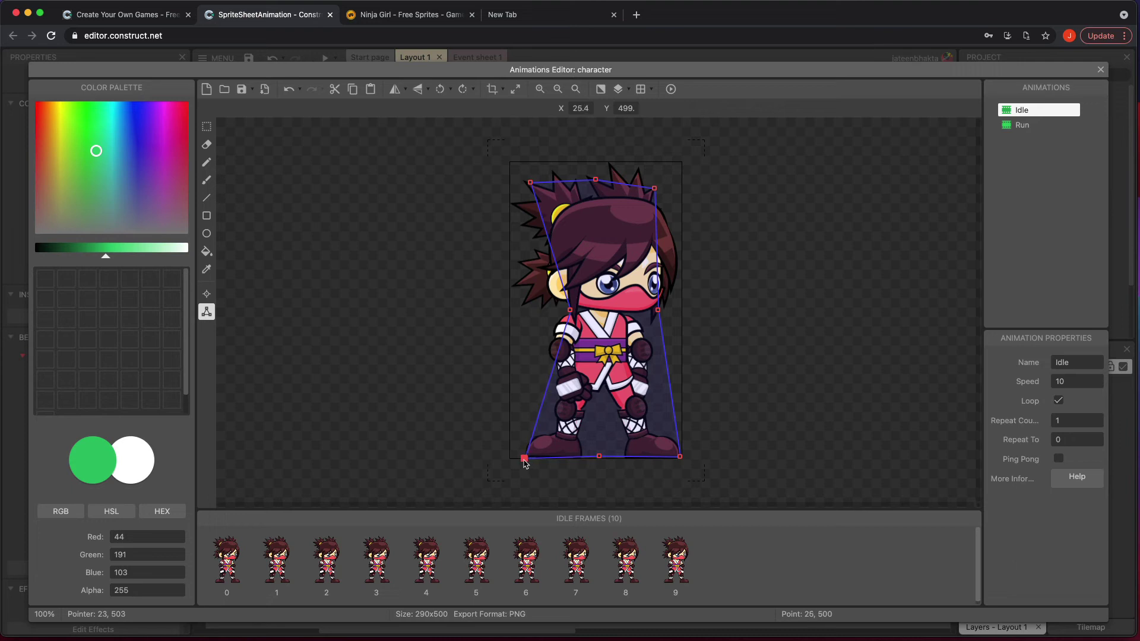
pyautogui.moveTo(599, 461); pyautogui.dragTo(599, 464)
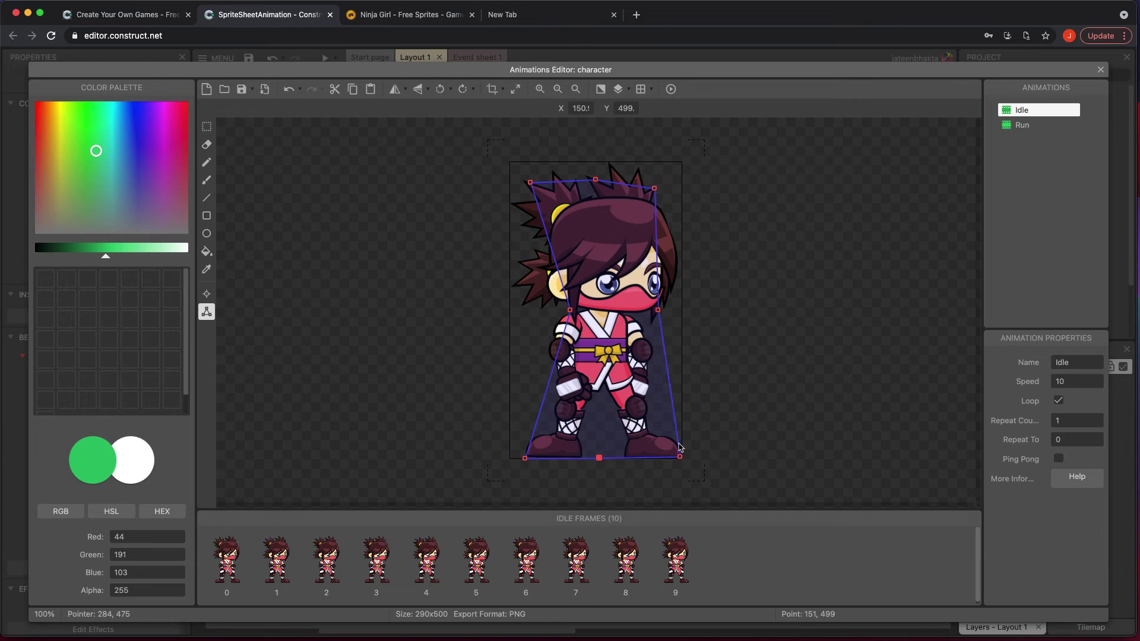
pyautogui.click(1102, 69)
# Duplicate the Right arrow is down event in Event sheet 1 and set the copy's key to Left arrow.
pyautogui.click(472, 57)
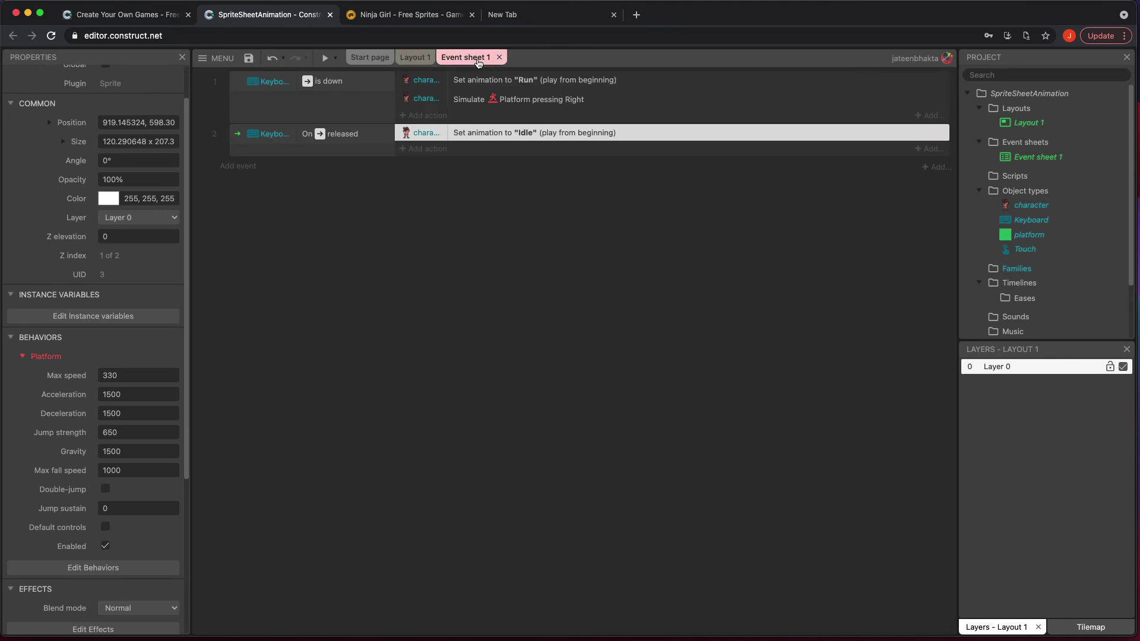
pyautogui.click(533, 254)
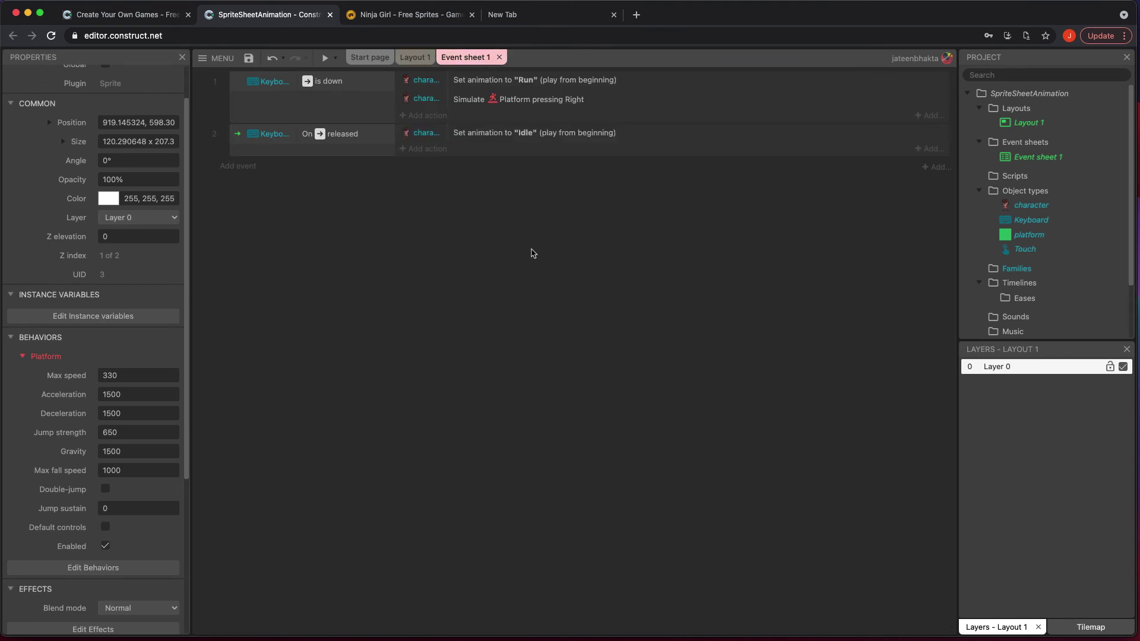
pyautogui.click(235, 87)
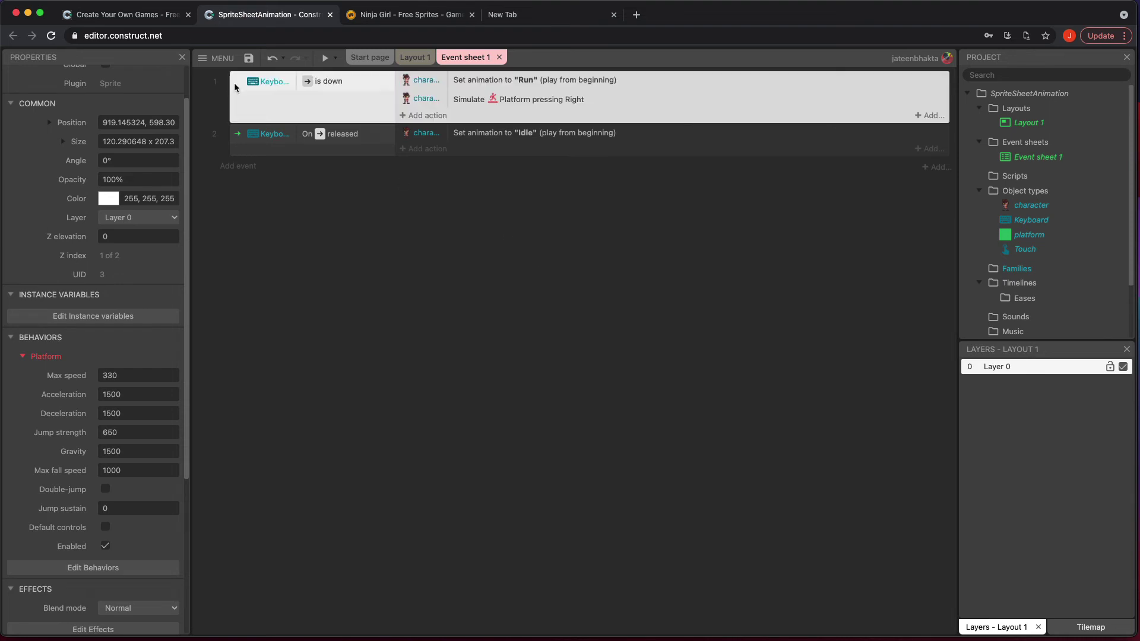
pyautogui.press('super+v')
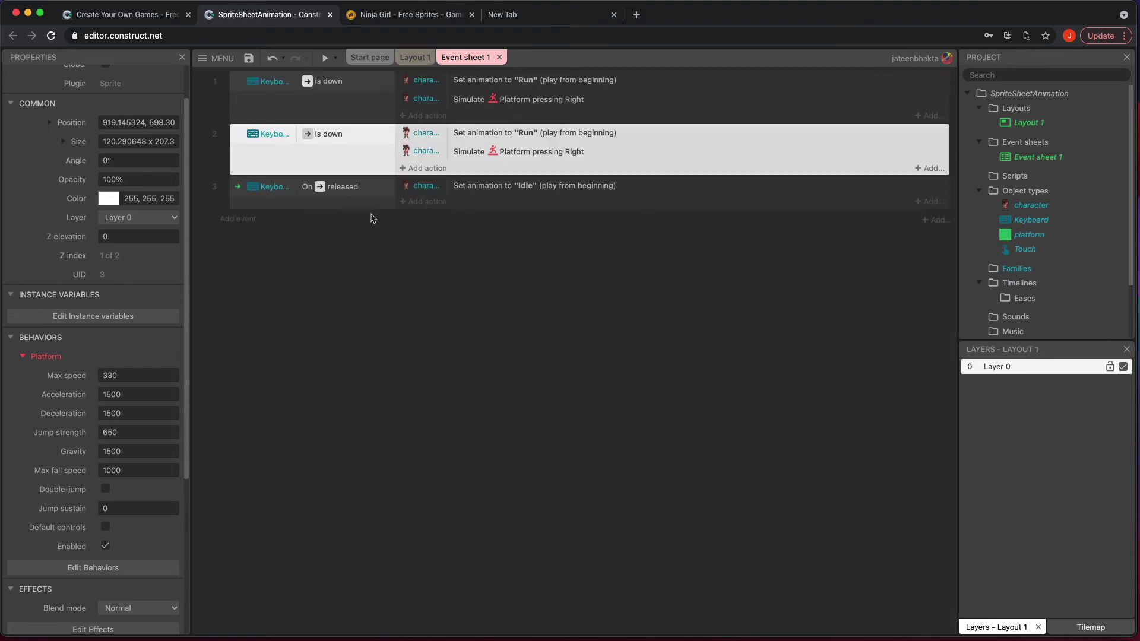
pyautogui.doubleClick(343, 135)
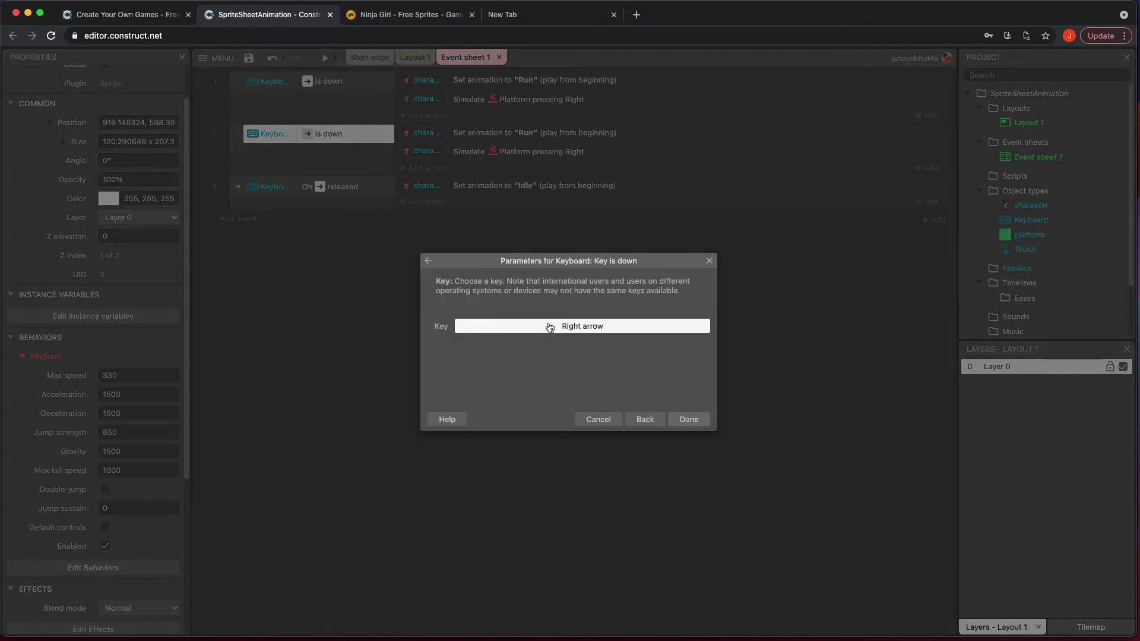
pyautogui.click(546, 326)
pyautogui.press('Left')
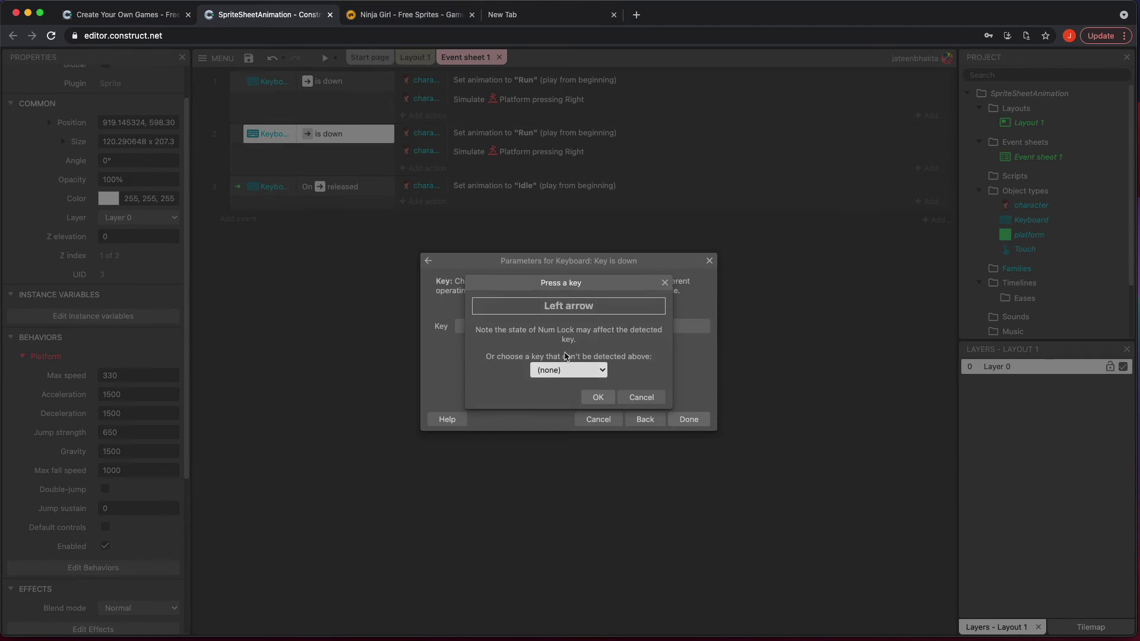
pyautogui.press('Return')
pyautogui.click(690, 419)
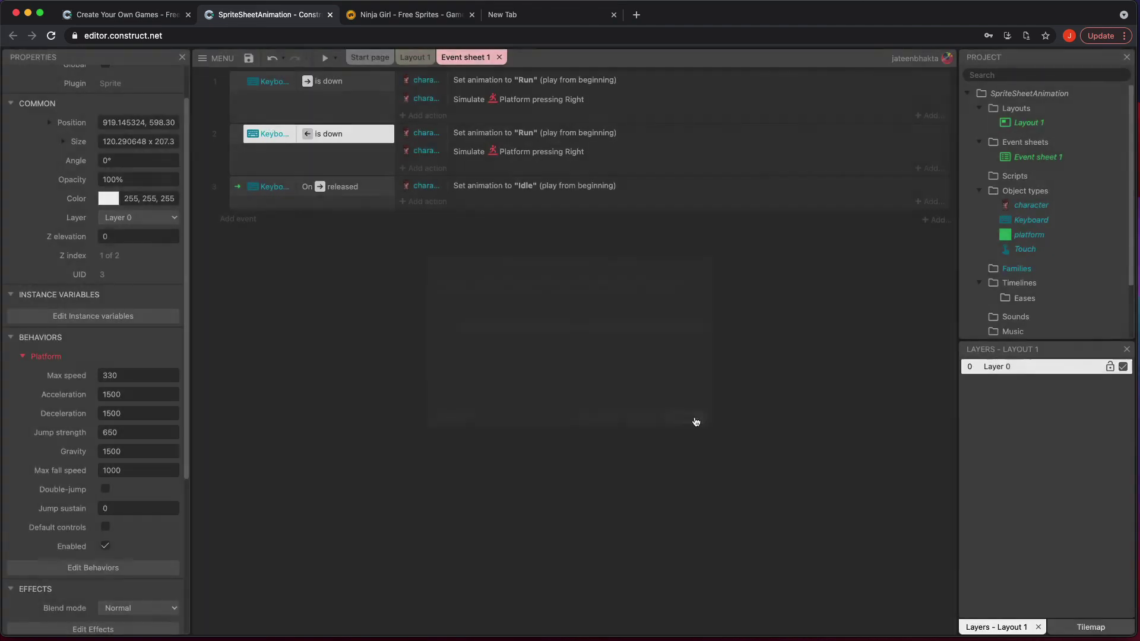
# Set the Platform Simulate control action in the Left arrow is down event to Left.
pyautogui.doubleClick(571, 151)
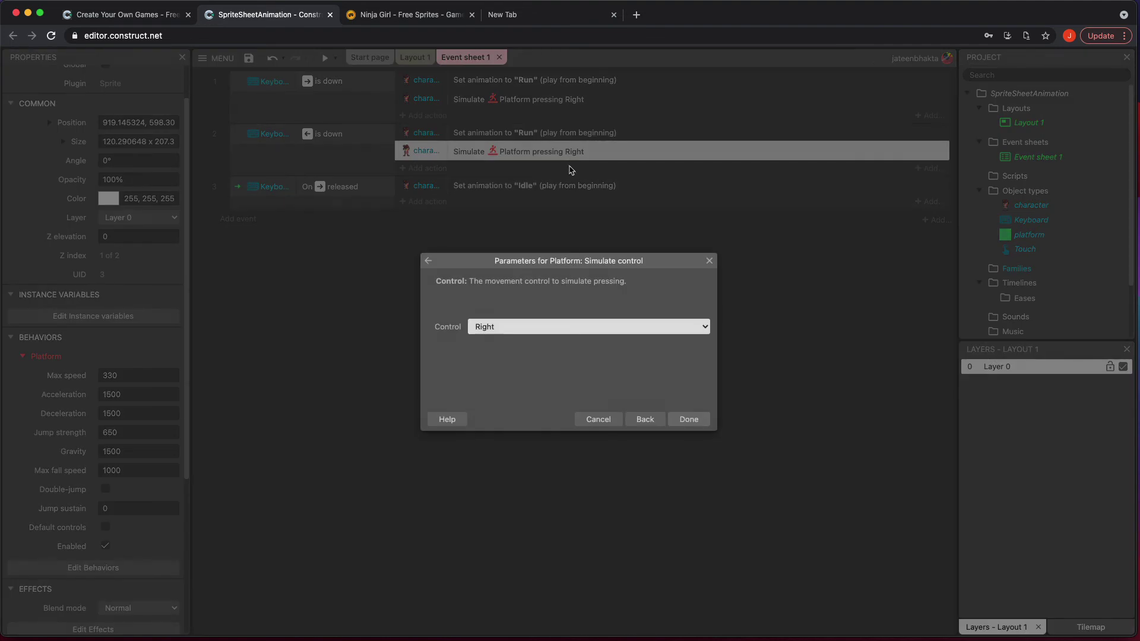
pyautogui.click(566, 327)
pyautogui.click(532, 312)
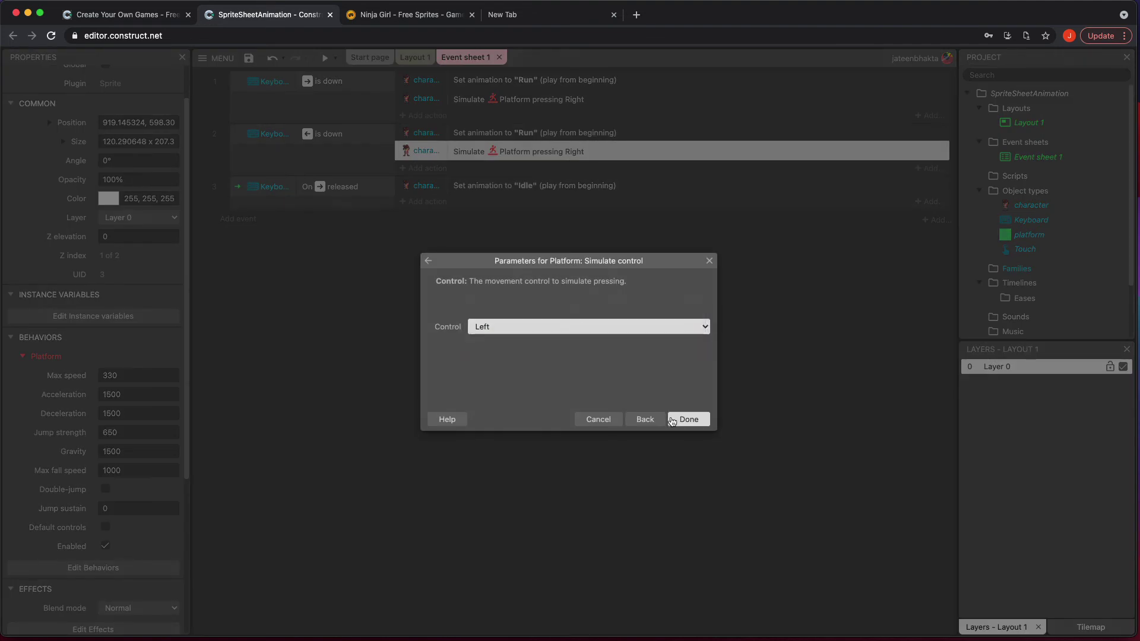
pyautogui.click(684, 419)
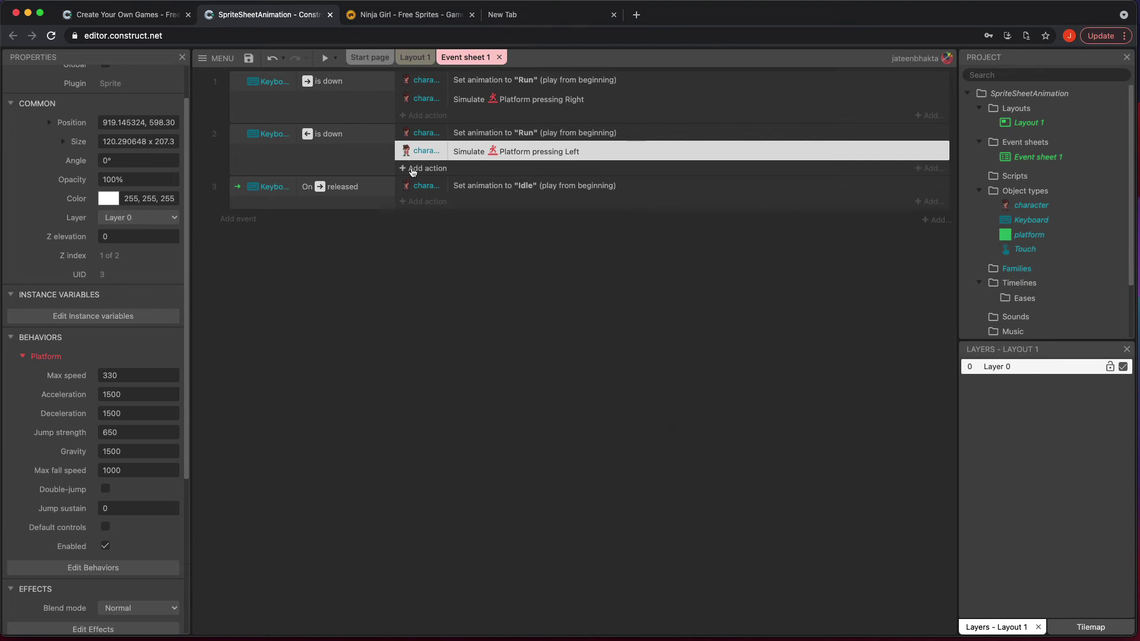
# Add a character Set mirrored action with the state Mirrored to the Left arrow is down event.
pyautogui.click(413, 171)
pyautogui.click(474, 257)
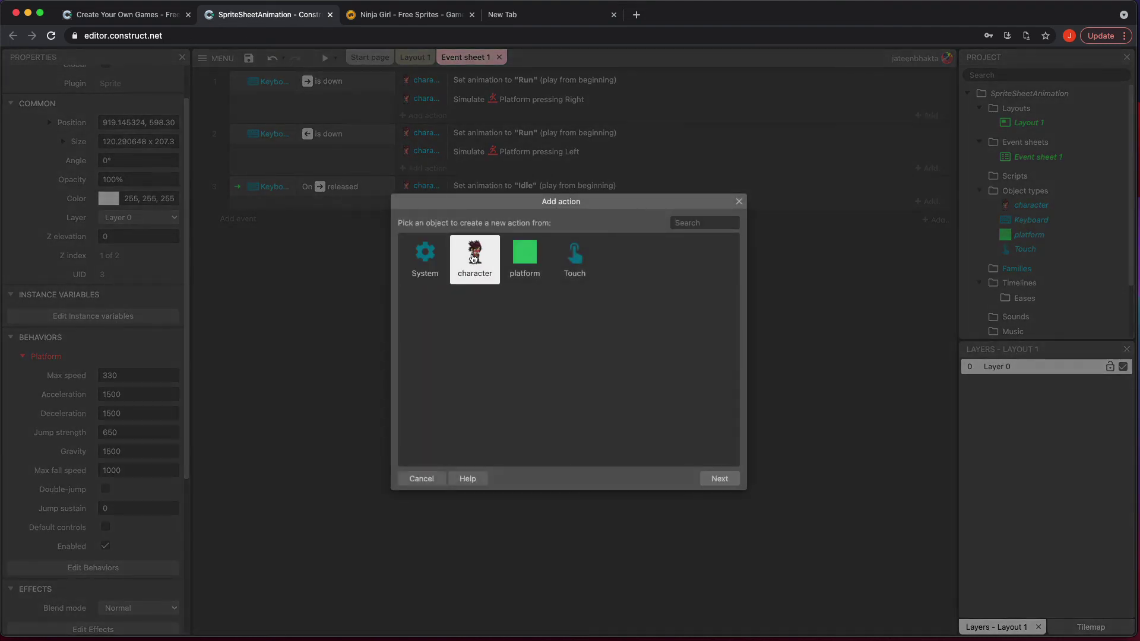
pyautogui.click(473, 257)
pyautogui.scroll(-5, 501, 366)
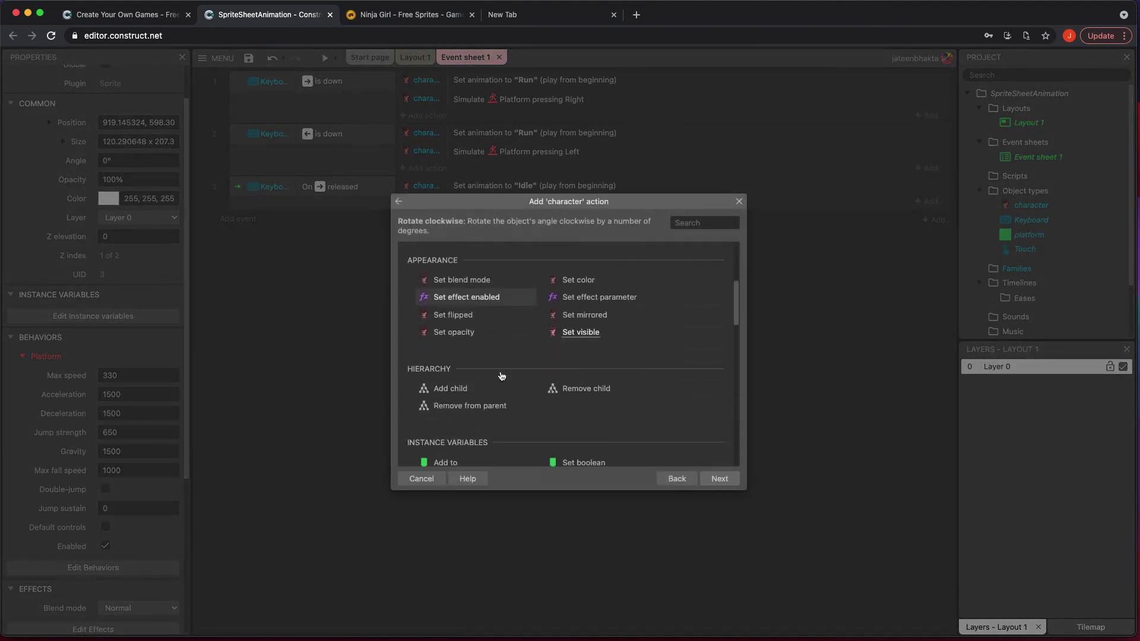
pyautogui.click(585, 315)
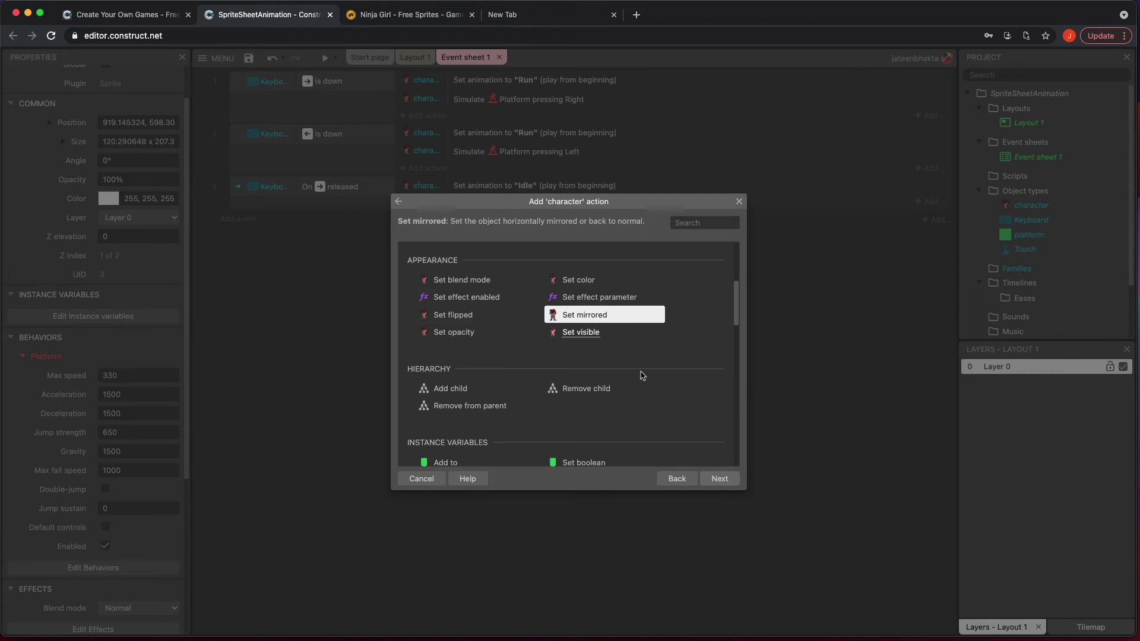
pyautogui.click(720, 479)
pyautogui.click(689, 418)
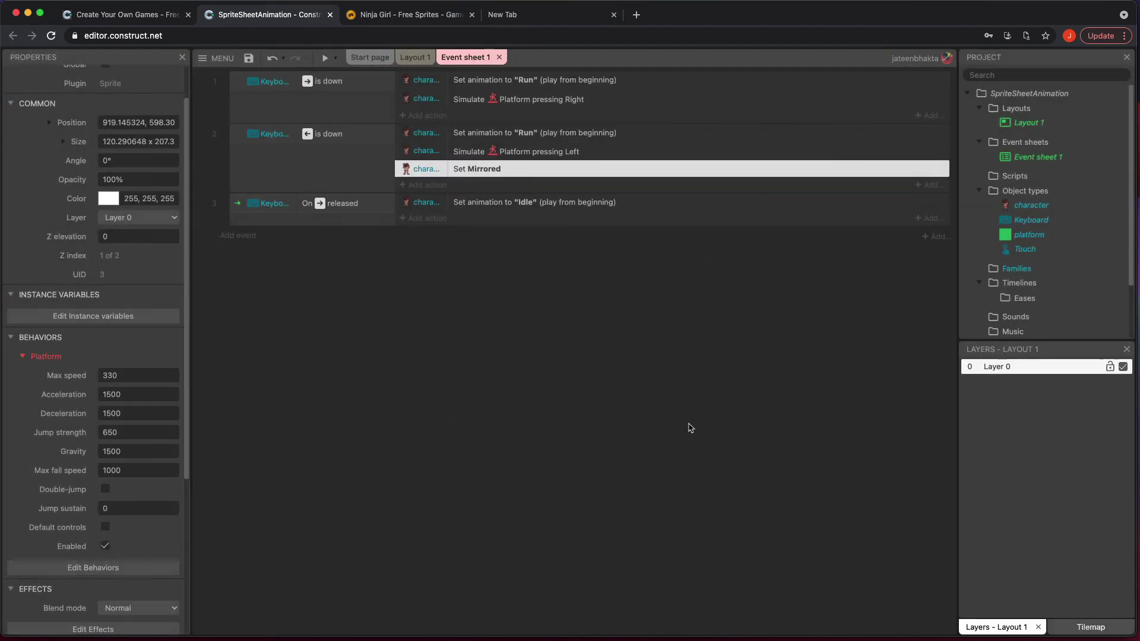
# Preview the layout and run the character right, left and right again to check which way she faces.
pyautogui.click(327, 58)
pyautogui.press('Right')
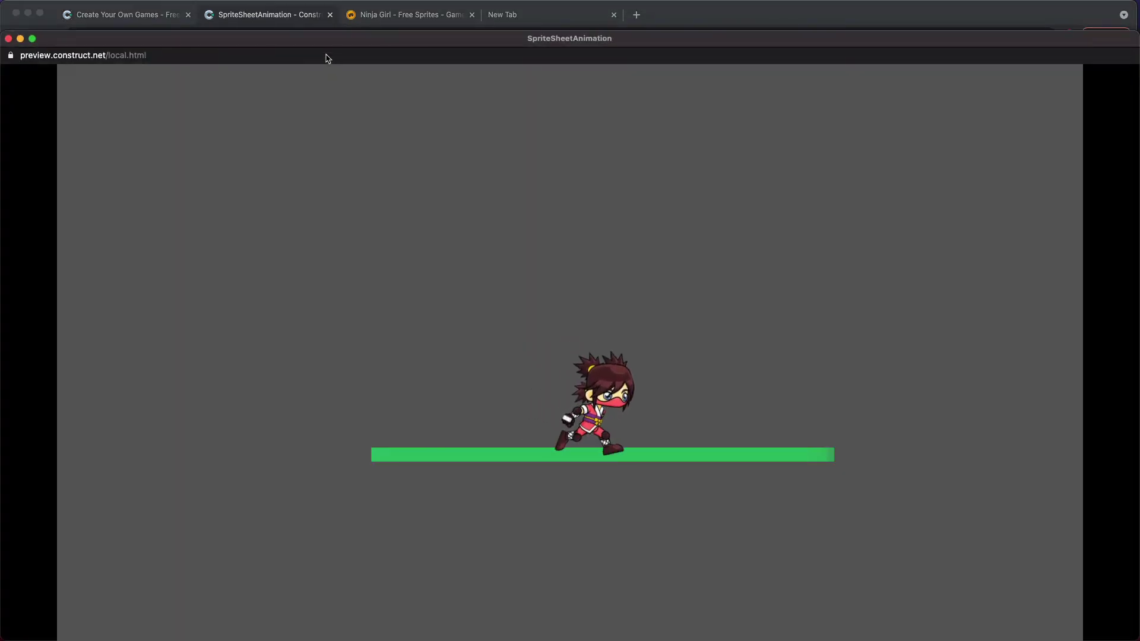
pyautogui.press('Left')
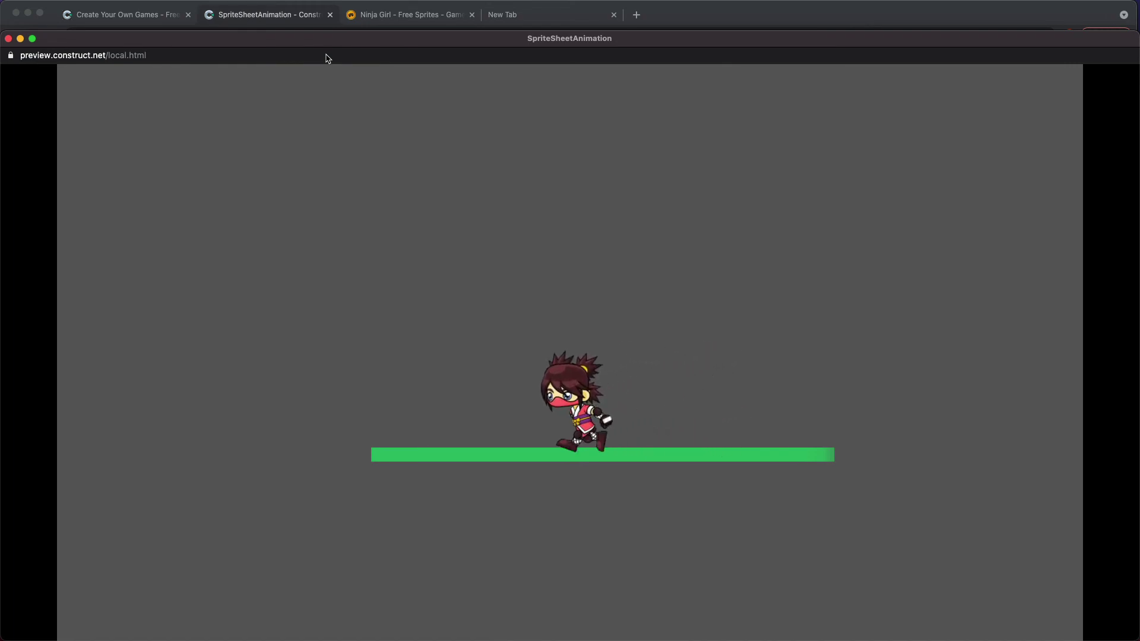
pyautogui.press('Right')
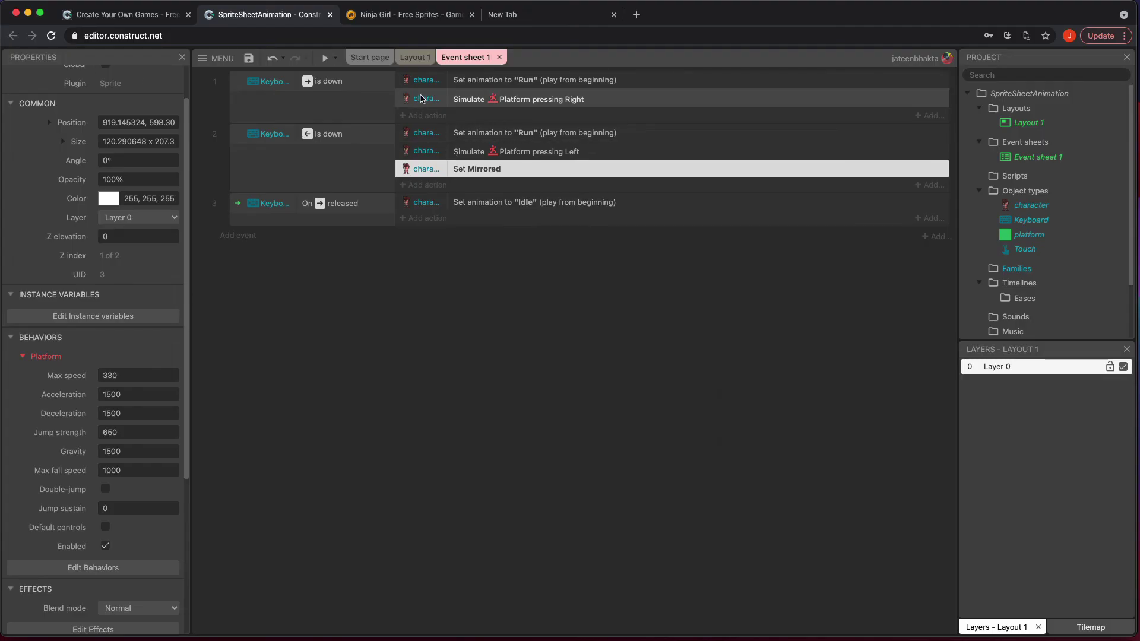
# Add a character Set mirrored action with the state Not mirrored to the Right arrow is down event.
pyautogui.click(423, 185)
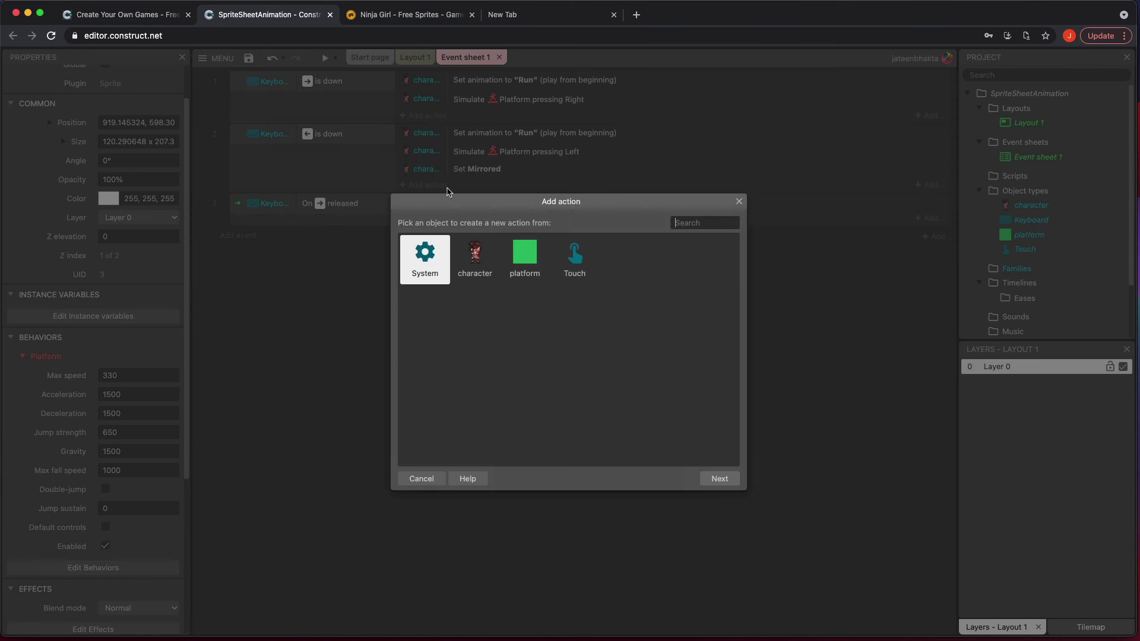
pyautogui.click(473, 250)
pyautogui.doubleClick(473, 250)
pyautogui.scroll(-5, 570, 285)
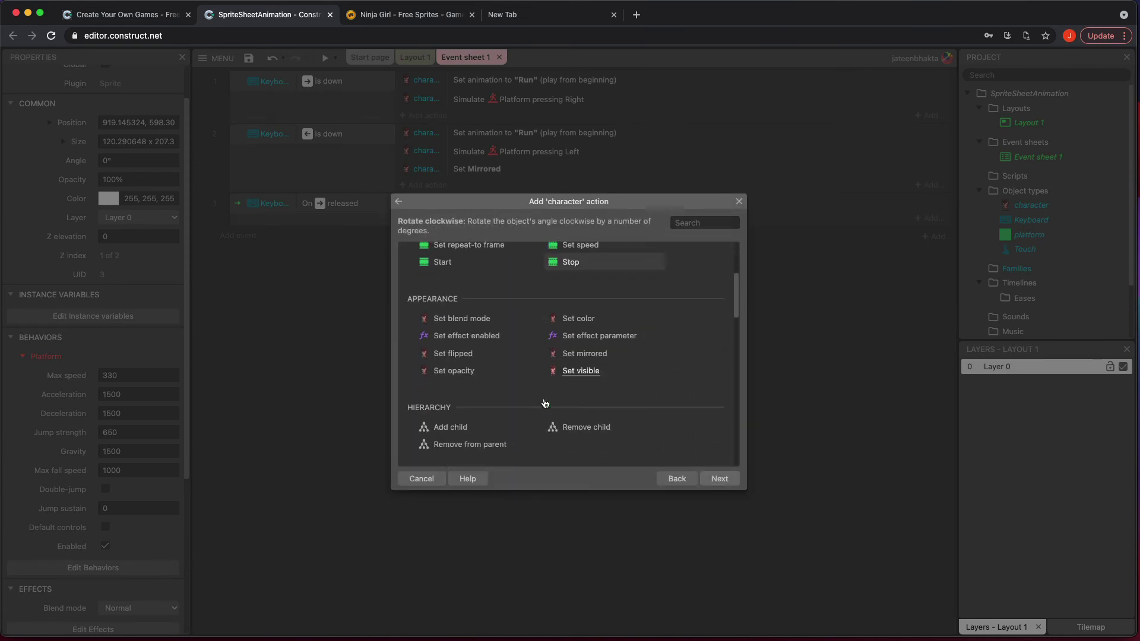
pyautogui.doubleClick(587, 355)
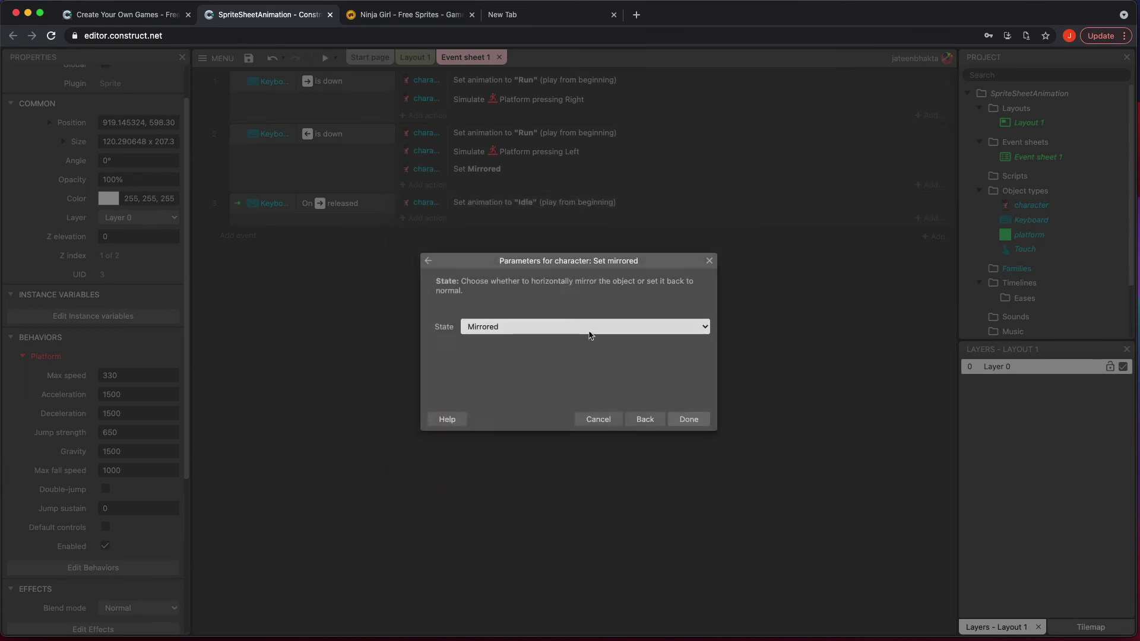
pyautogui.click(590, 332)
pyautogui.click(588, 340)
pyautogui.click(689, 421)
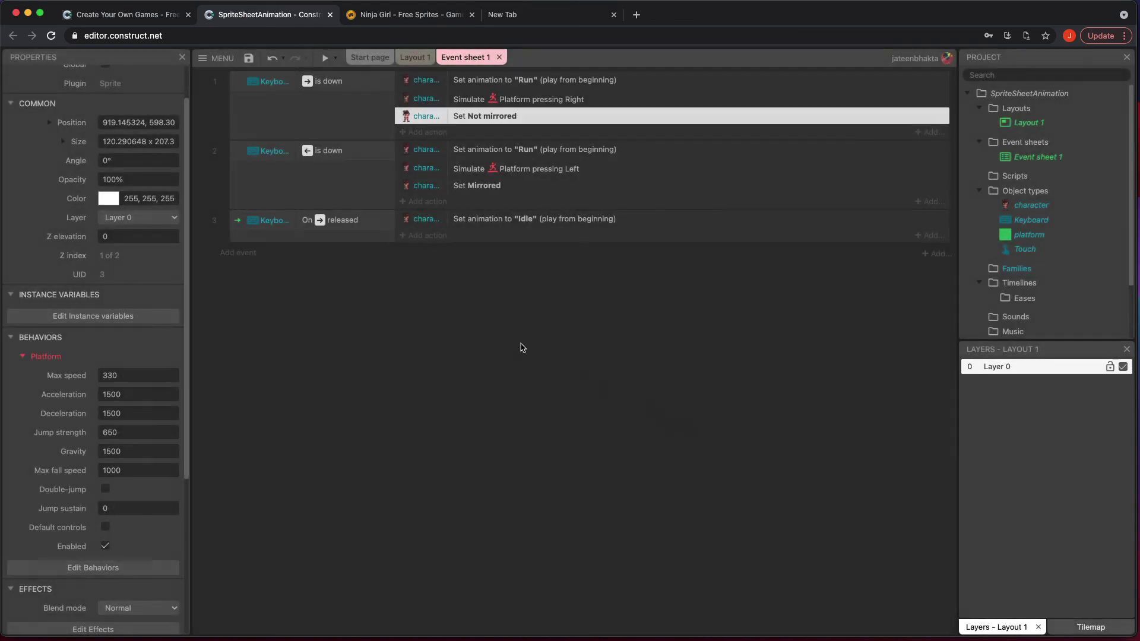
# Preview the layout again and test the character's facing direction while running right and left.
pyautogui.click(325, 58)
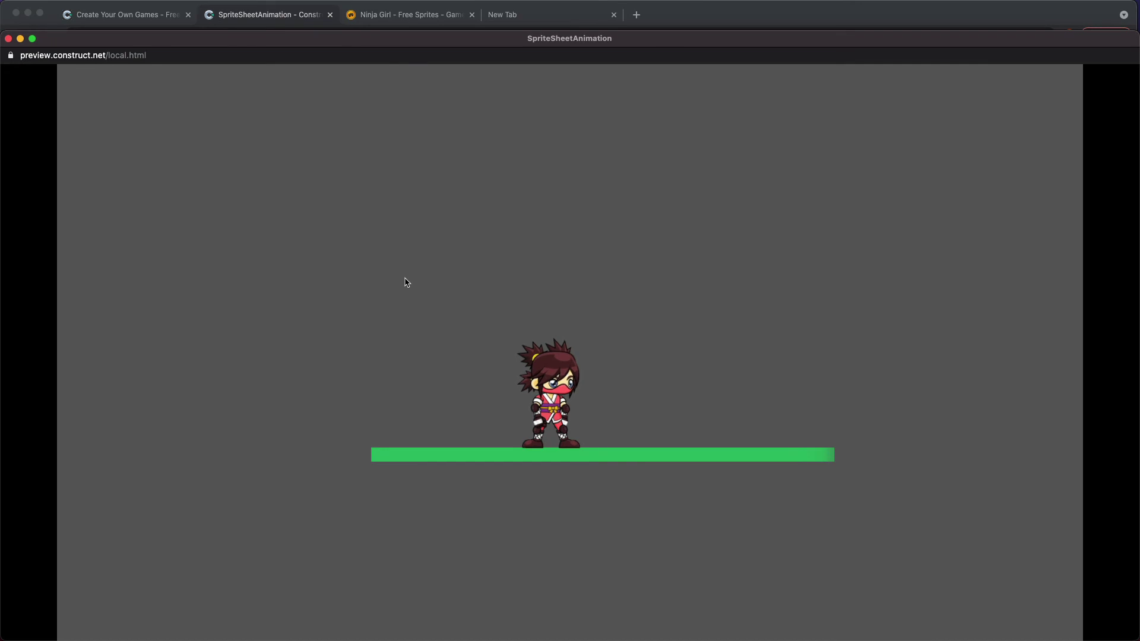
pyautogui.press('Right')
pyautogui.press('Left')
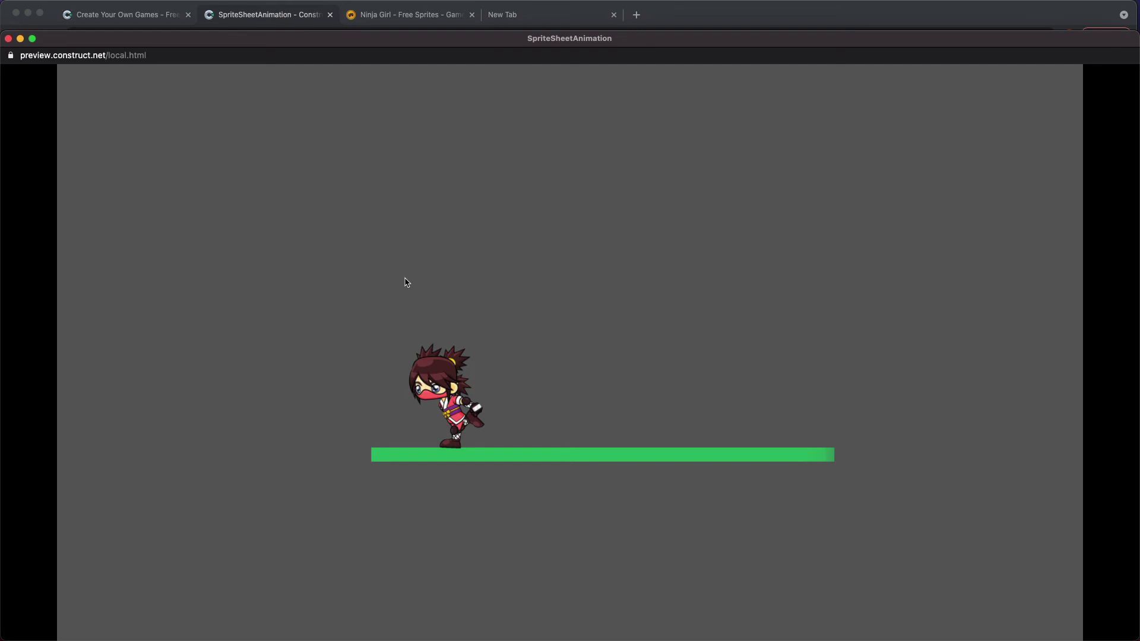
# Run the character right and left in the open preview to check her facing direction, and close the preview.
pyautogui.press('Right')
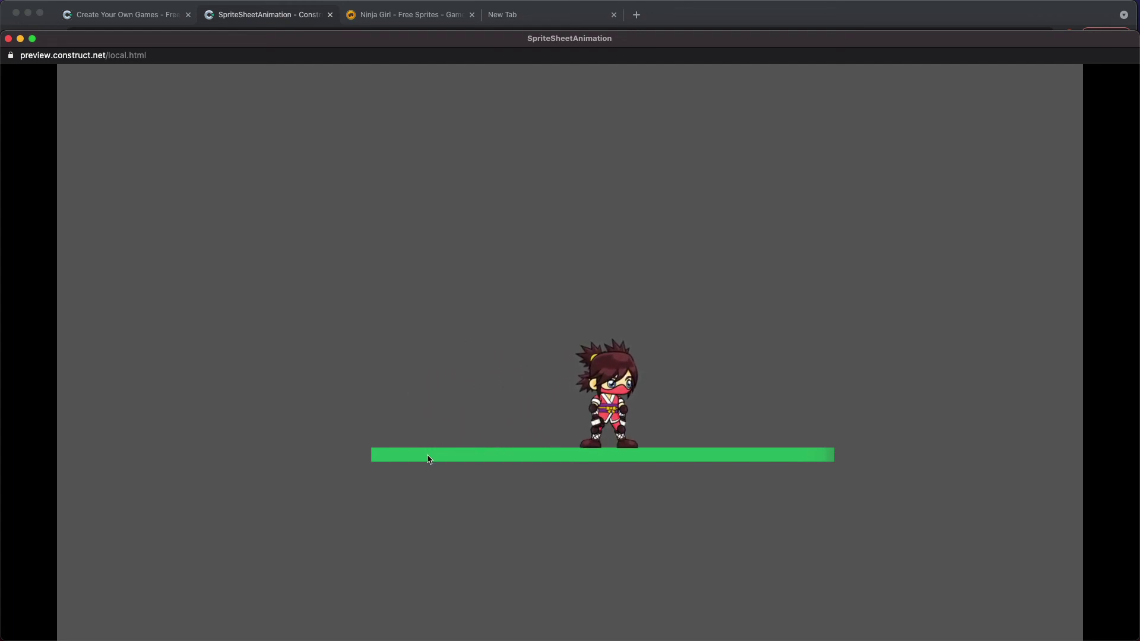
pyautogui.press('Left')
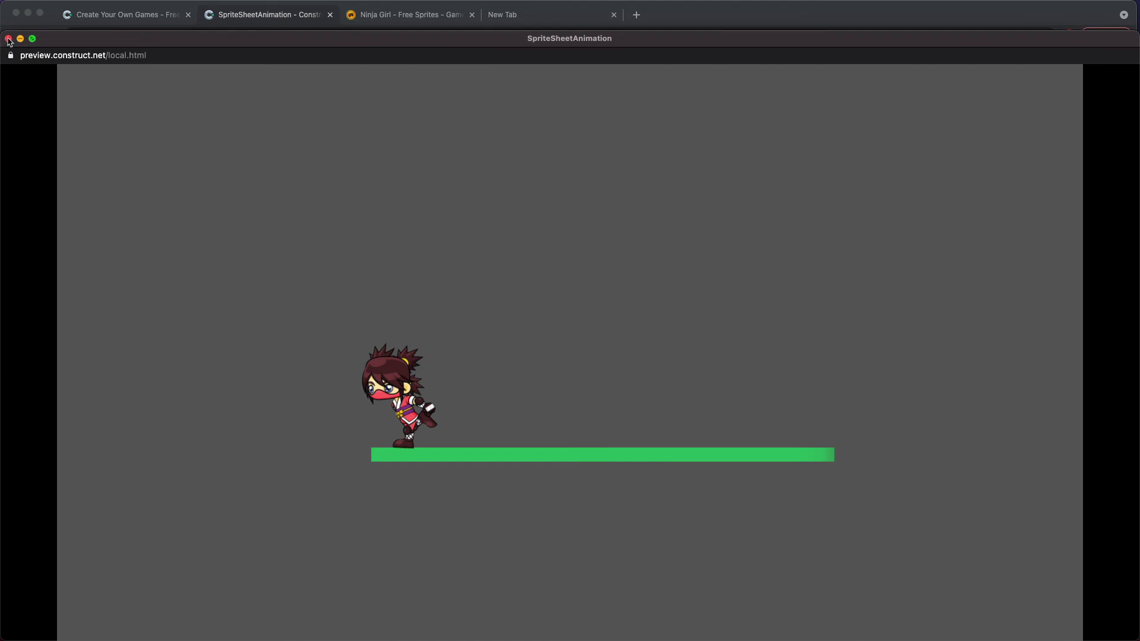
pyautogui.click(9, 39)
pyautogui.click(533, 273)
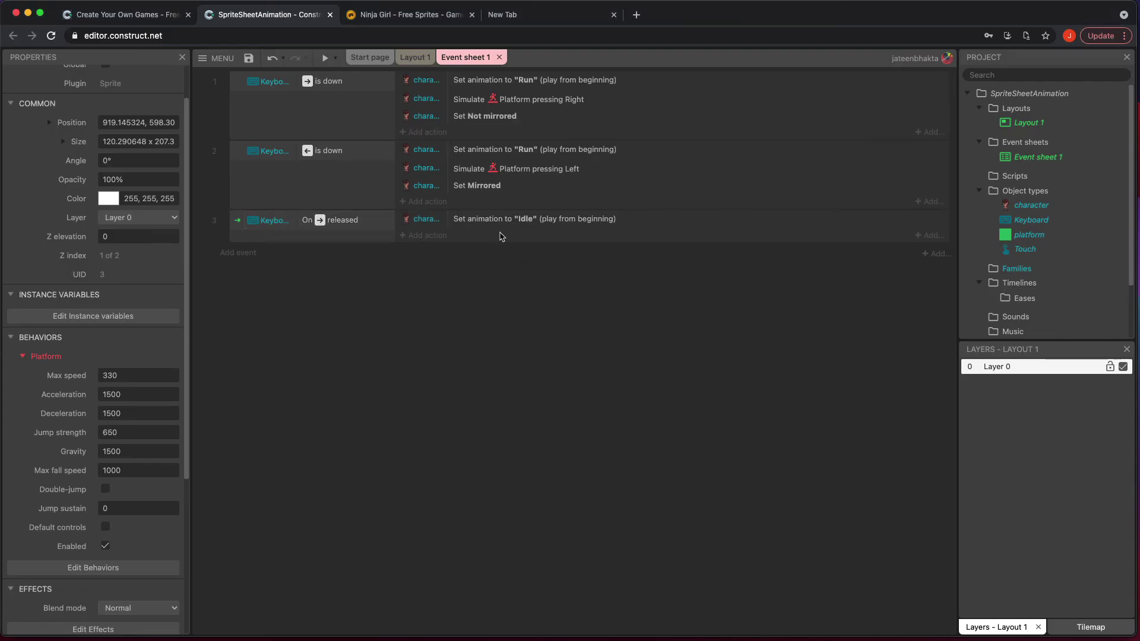
# Duplicate the Right arrow released event with the copy's key set to Left arrow, and test it in the preview.
pyautogui.click(235, 220)
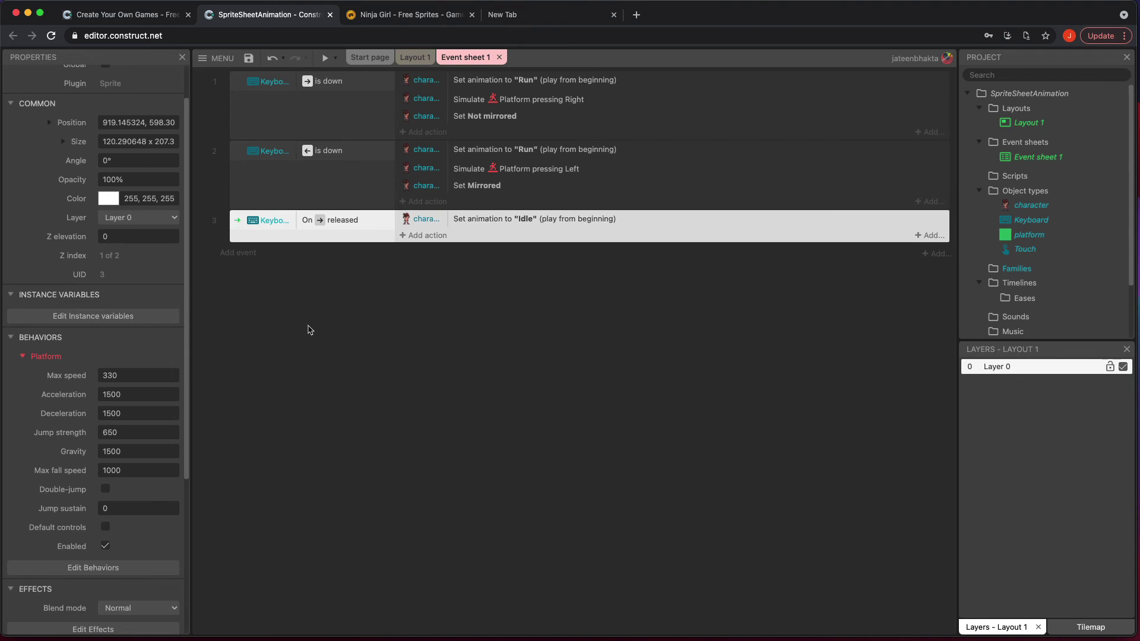
pyautogui.press('super+c')
pyautogui.press('super+v')
pyautogui.doubleClick(338, 254)
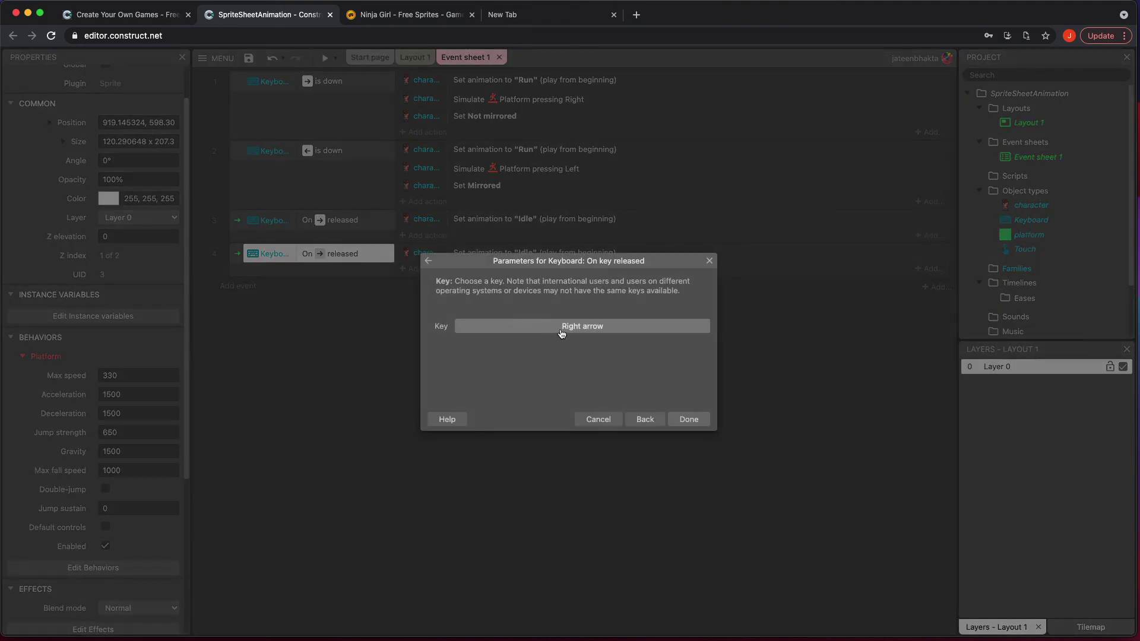
pyautogui.click(562, 326)
pyautogui.press('Left')
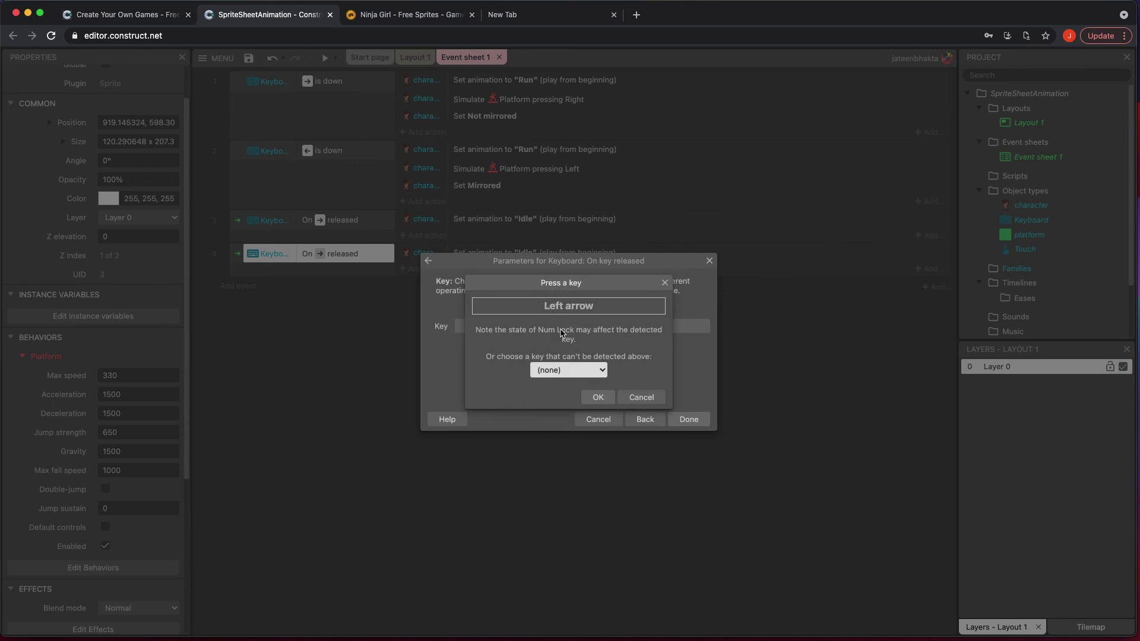
pyautogui.press('Return')
pyautogui.click(687, 419)
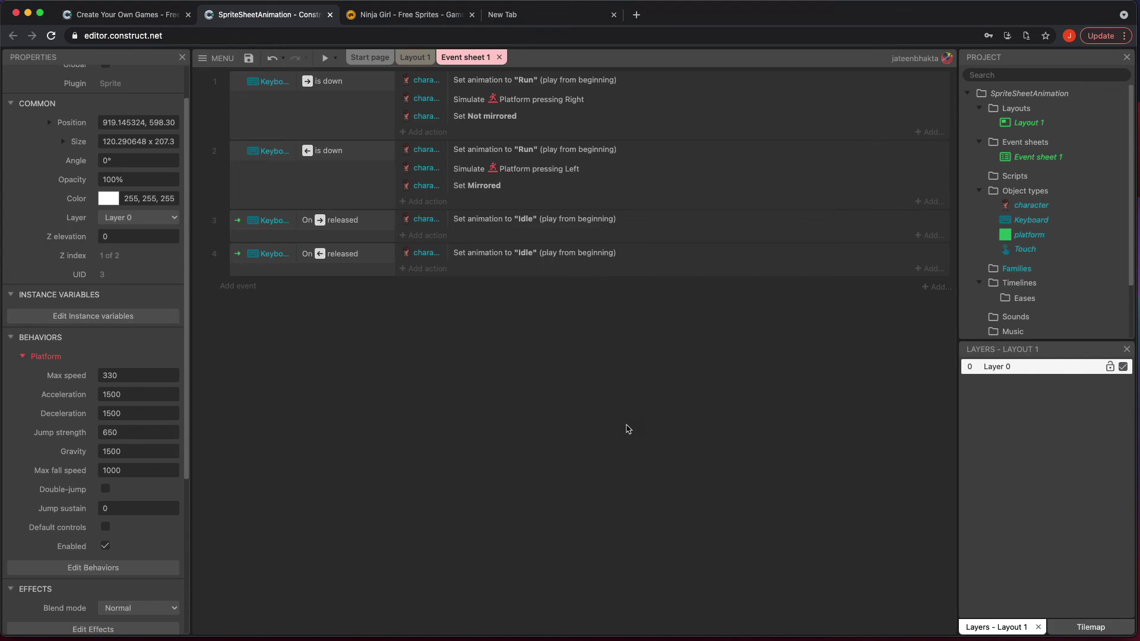
pyautogui.click(325, 58)
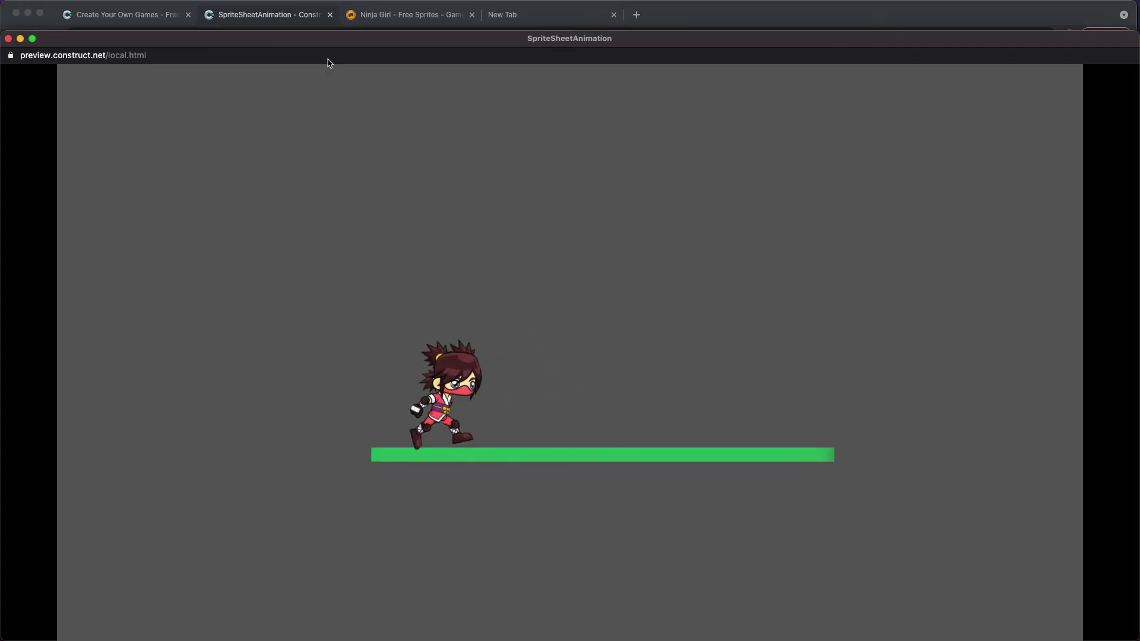
pyautogui.click(7, 39)
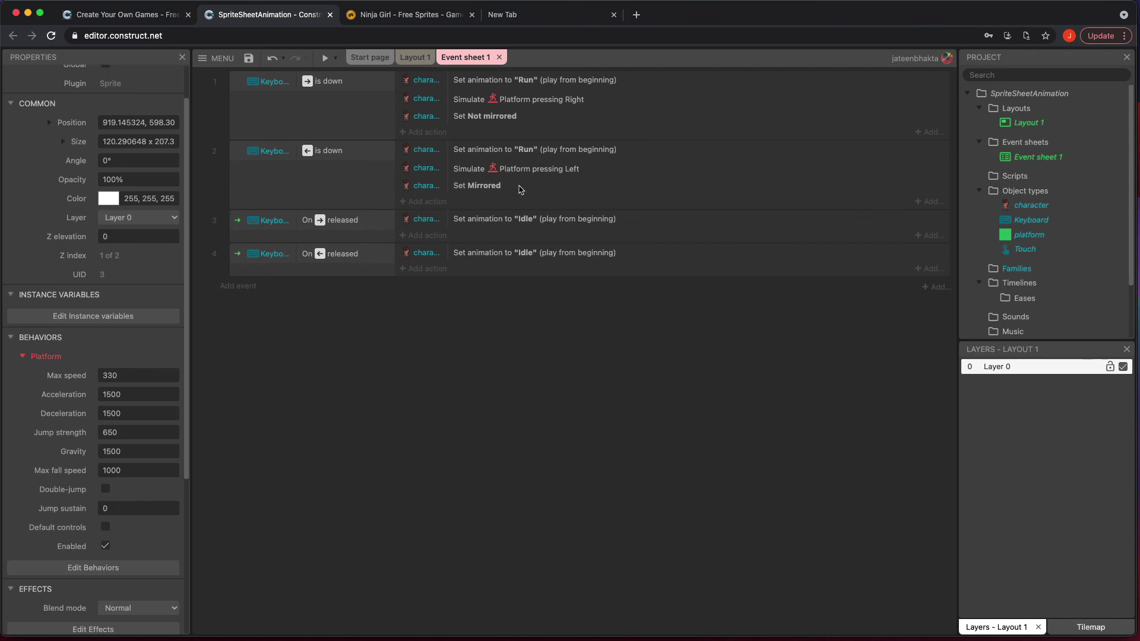
# Extend the lower two collision polygon points of the character's Run animation frame down to the bottom of her foot.
pyautogui.click(413, 57)
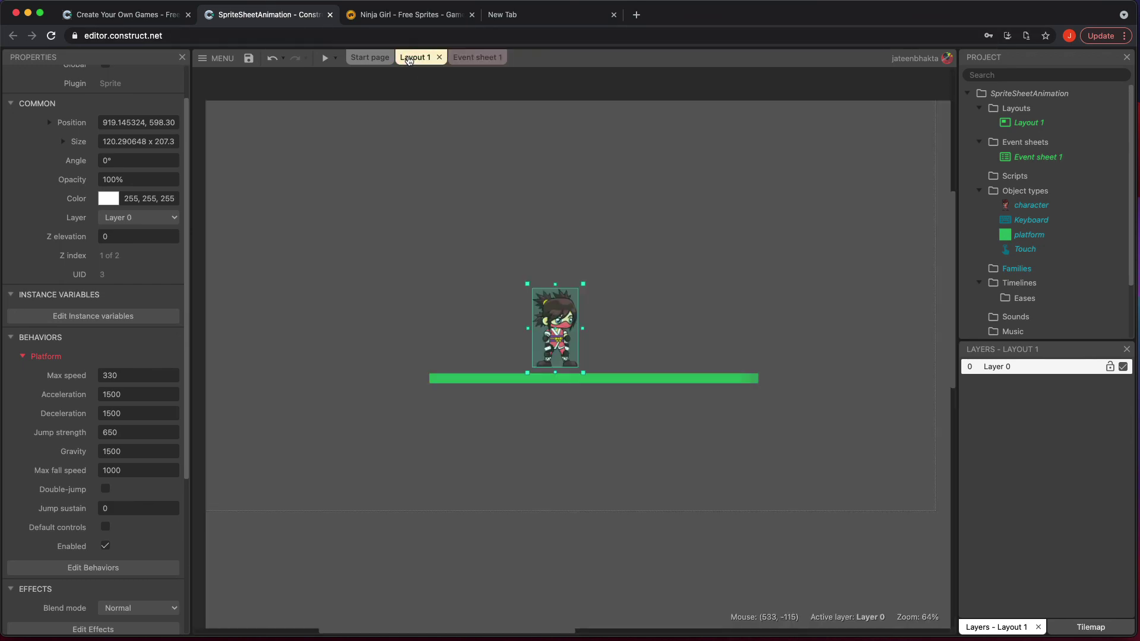
pyautogui.doubleClick(560, 343)
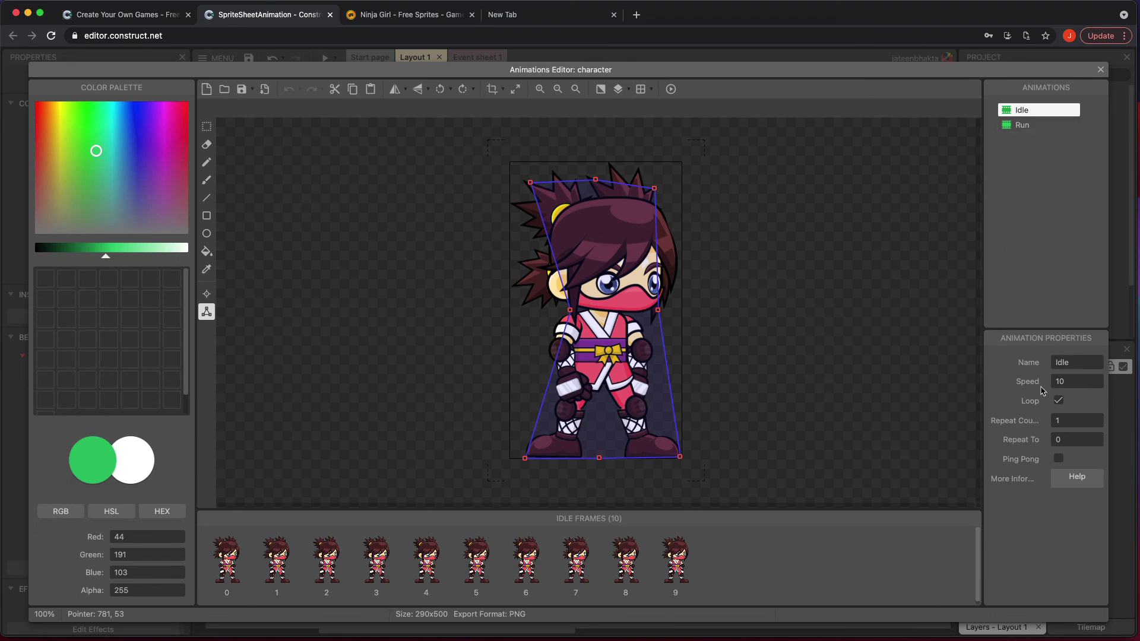
pyautogui.click(1033, 129)
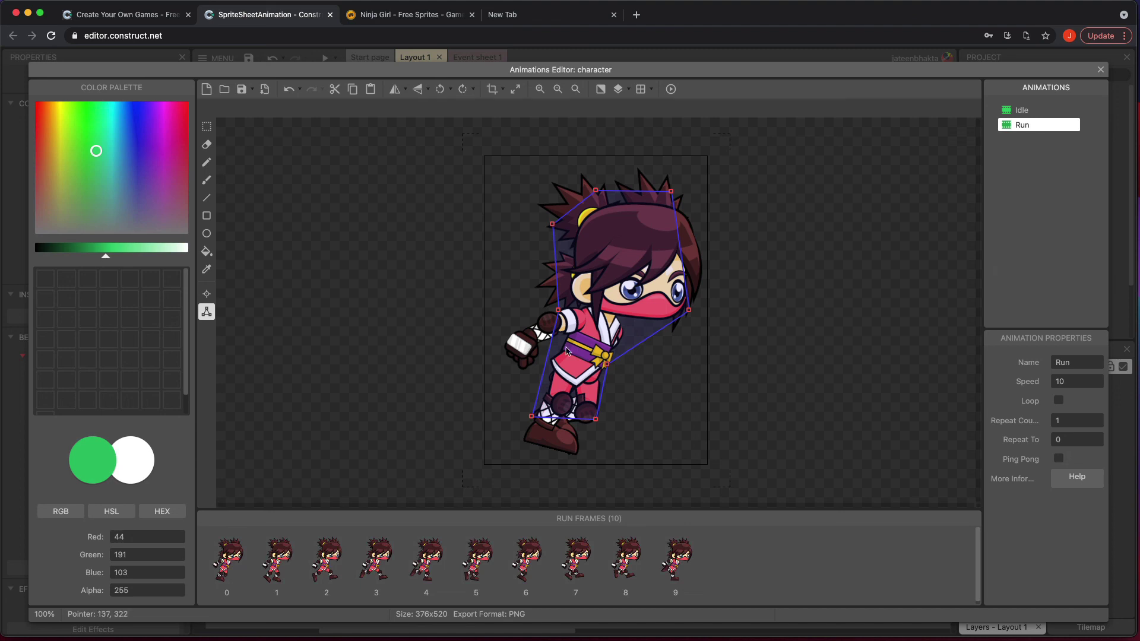
pyautogui.moveTo(531, 417); pyautogui.dragTo(521, 457)
pyautogui.moveTo(595, 419); pyautogui.dragTo(589, 462)
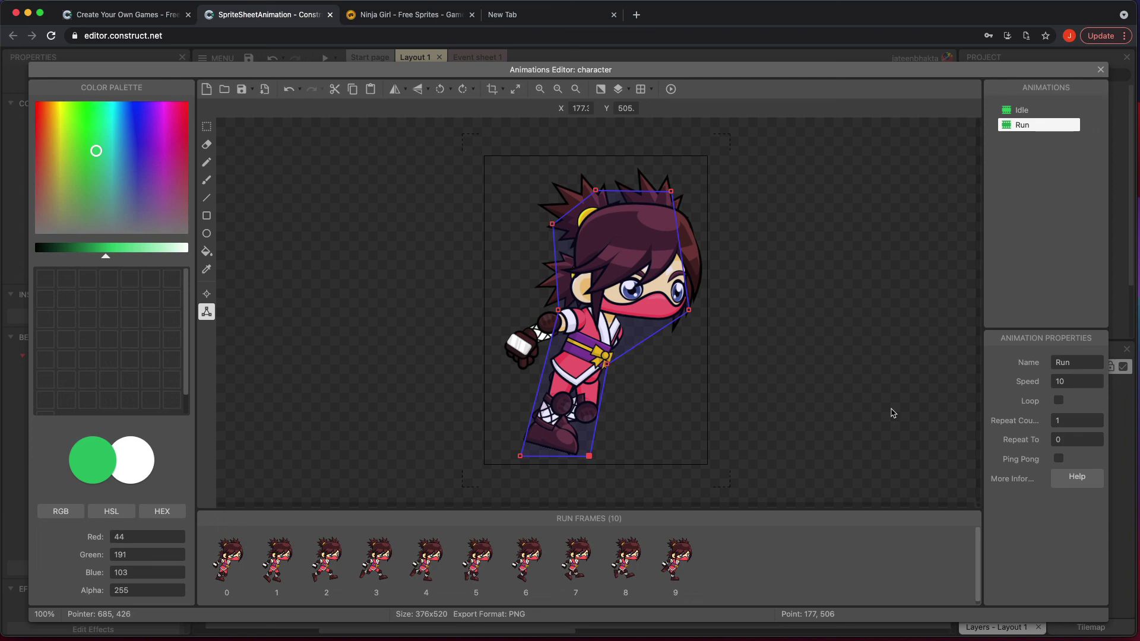
# Set the Run animation's speed to 20 and test the character's running in the layout preview.
pyautogui.click(1074, 383)
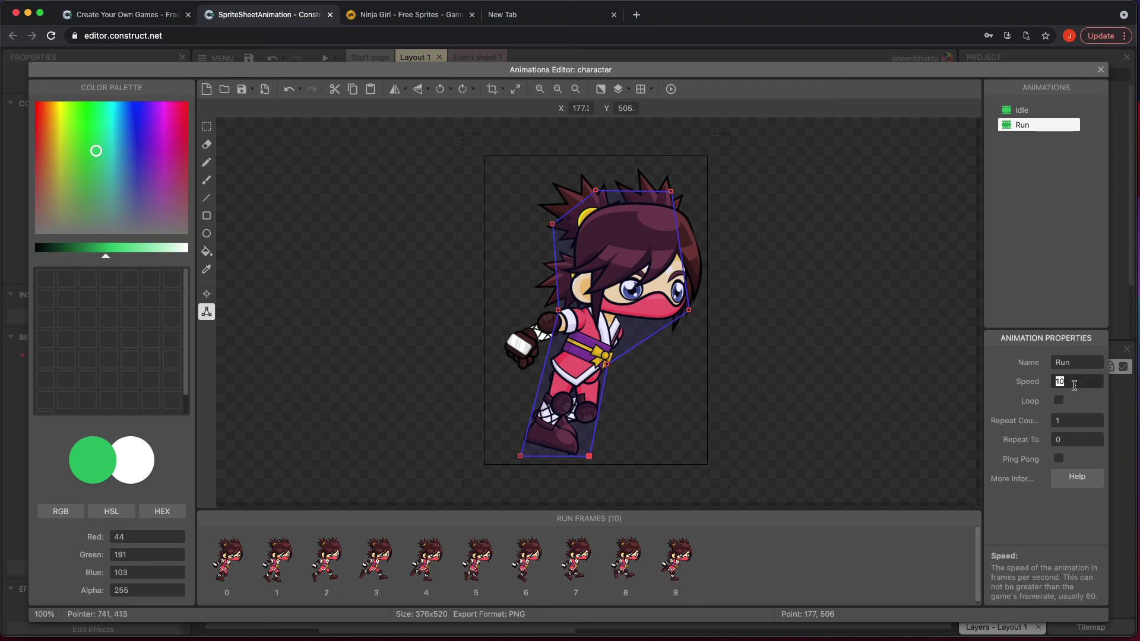
pyautogui.write('20')
pyautogui.press('Tab')
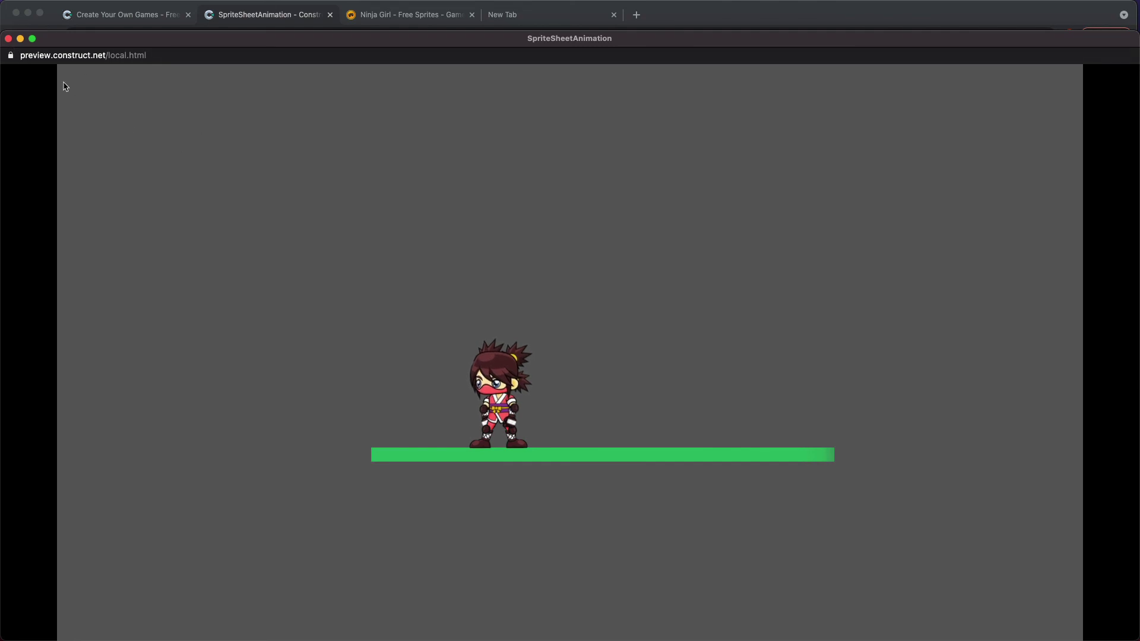
pyautogui.click(9, 39)
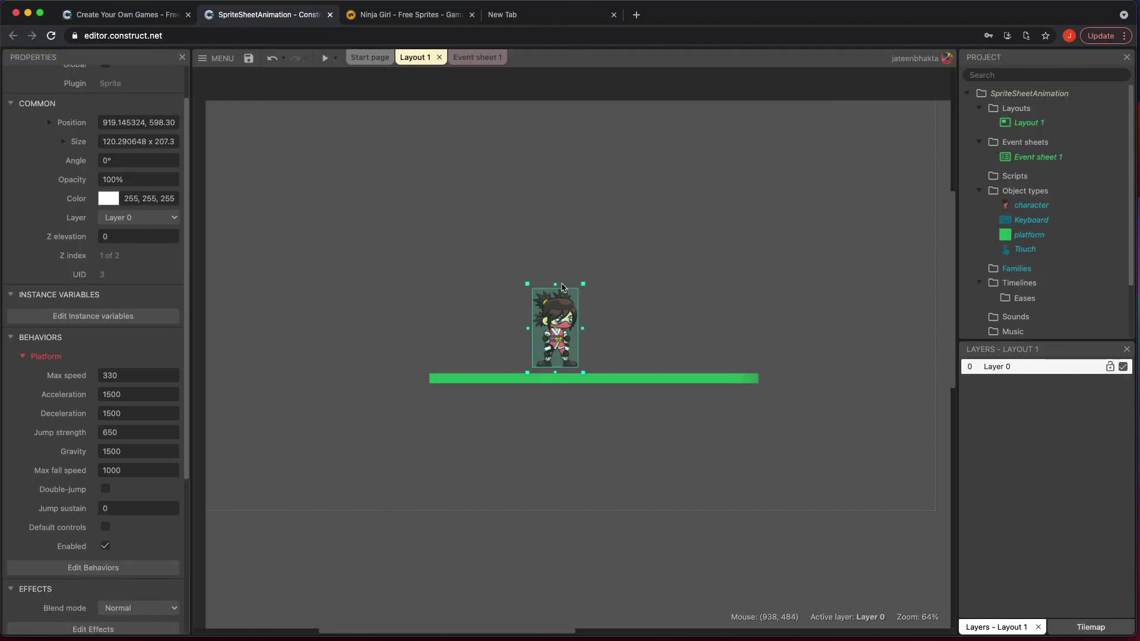
pyautogui.click(657, 293)
# Browse the free sprites on the Game Art 2D site, view the Adventurer Girl sprite page, and return to the Construct 3 project.
pyautogui.click(410, 15)
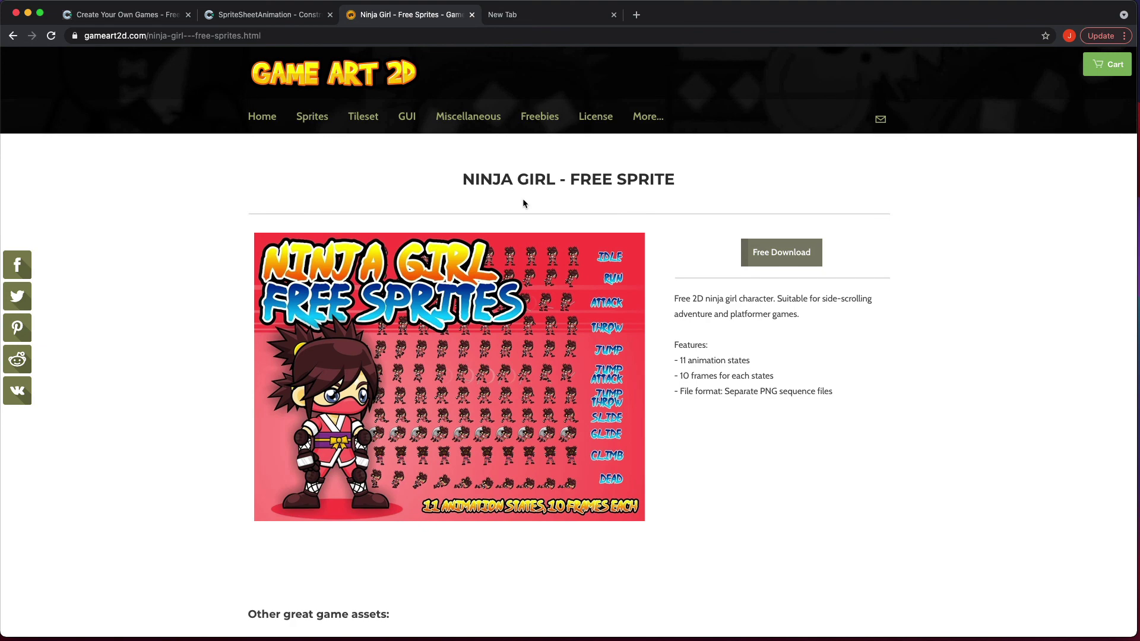
pyautogui.click(548, 118)
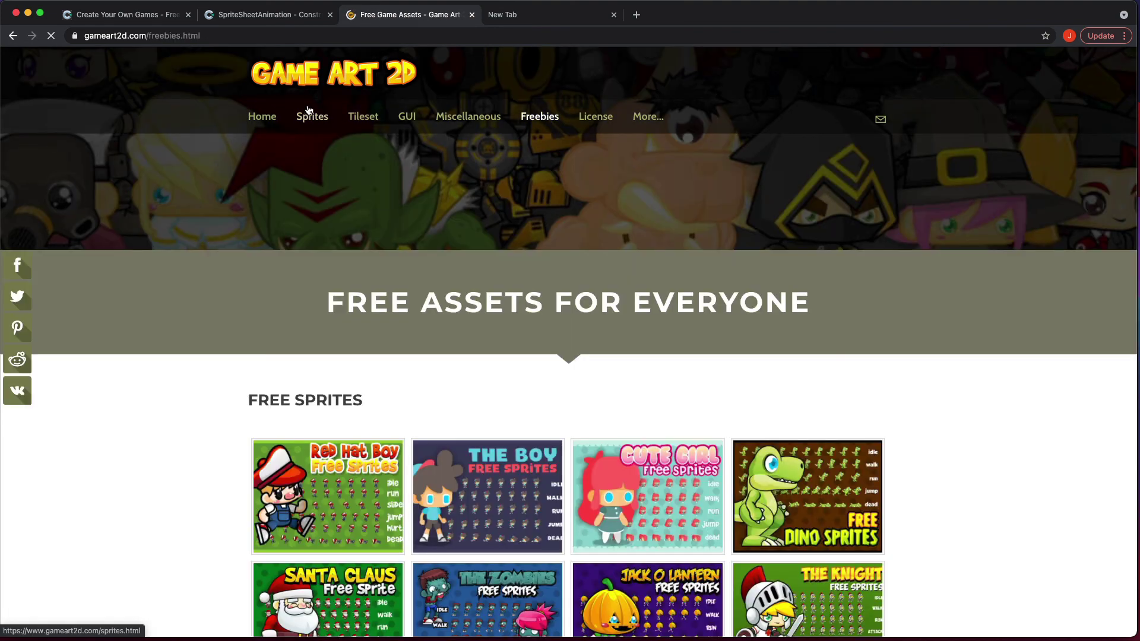
pyautogui.scroll(-5, 411, 380)
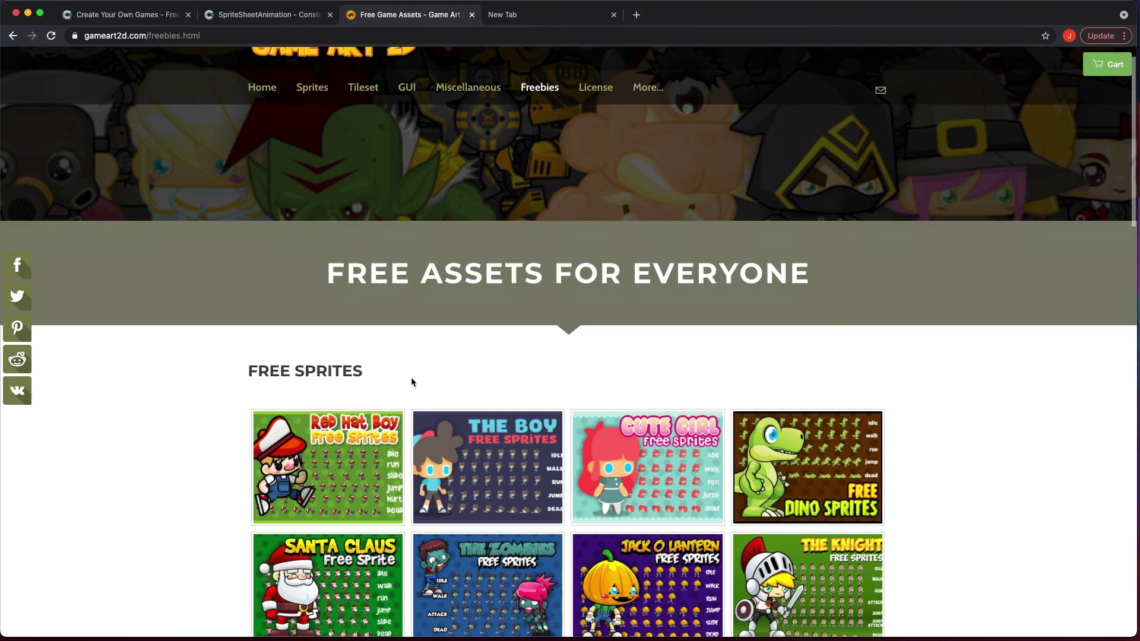
pyautogui.scroll(-2, 414, 382)
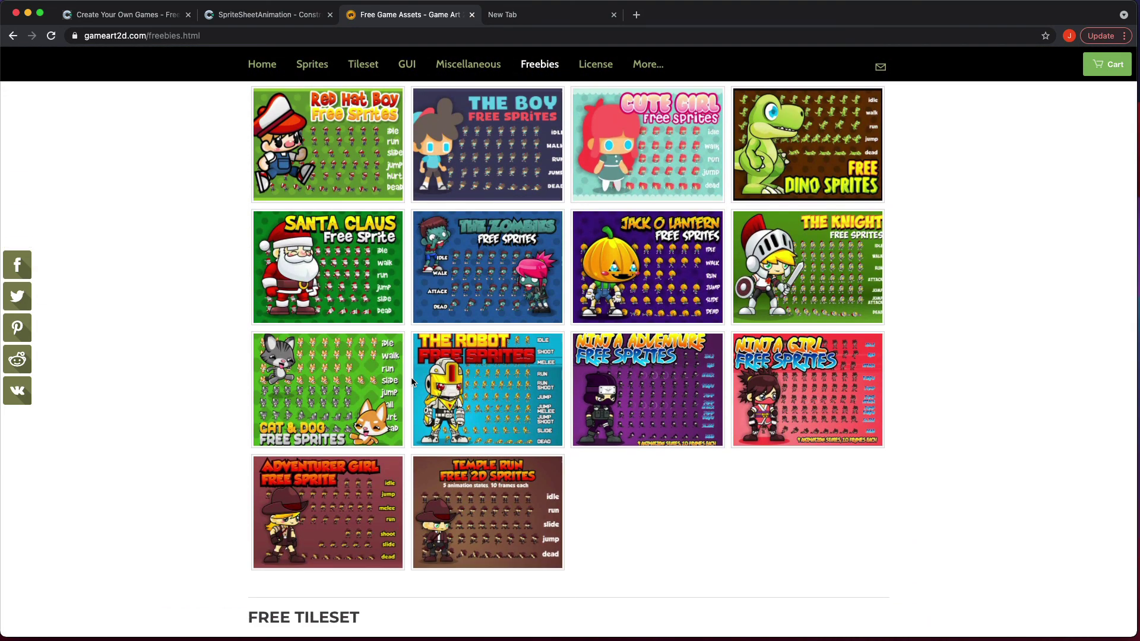
pyautogui.click(318, 543)
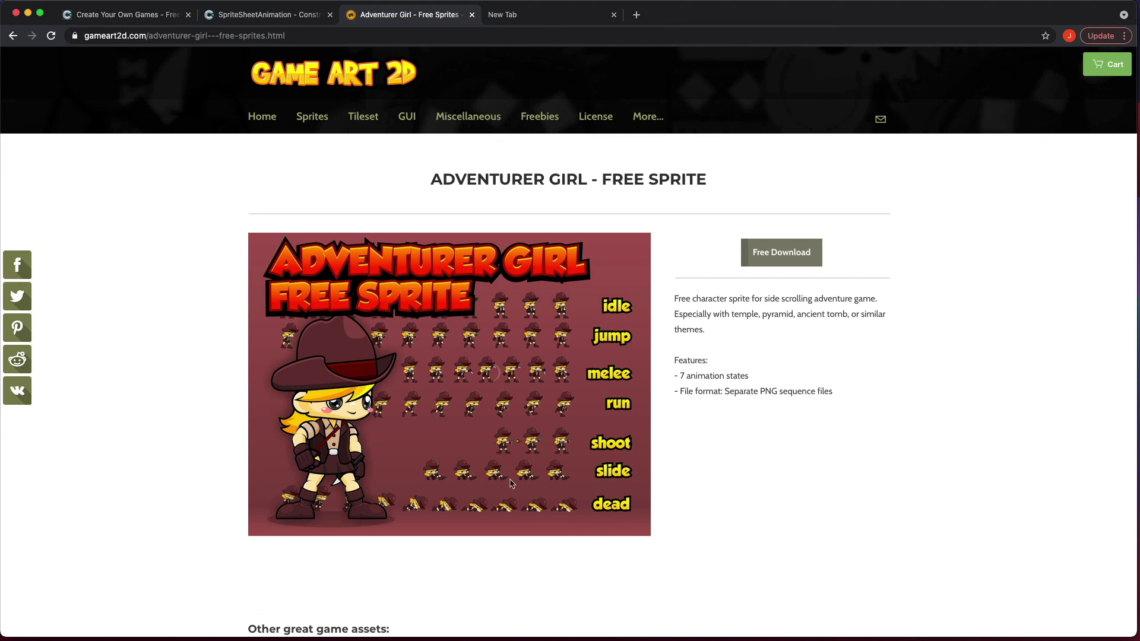
pyautogui.click(279, 15)
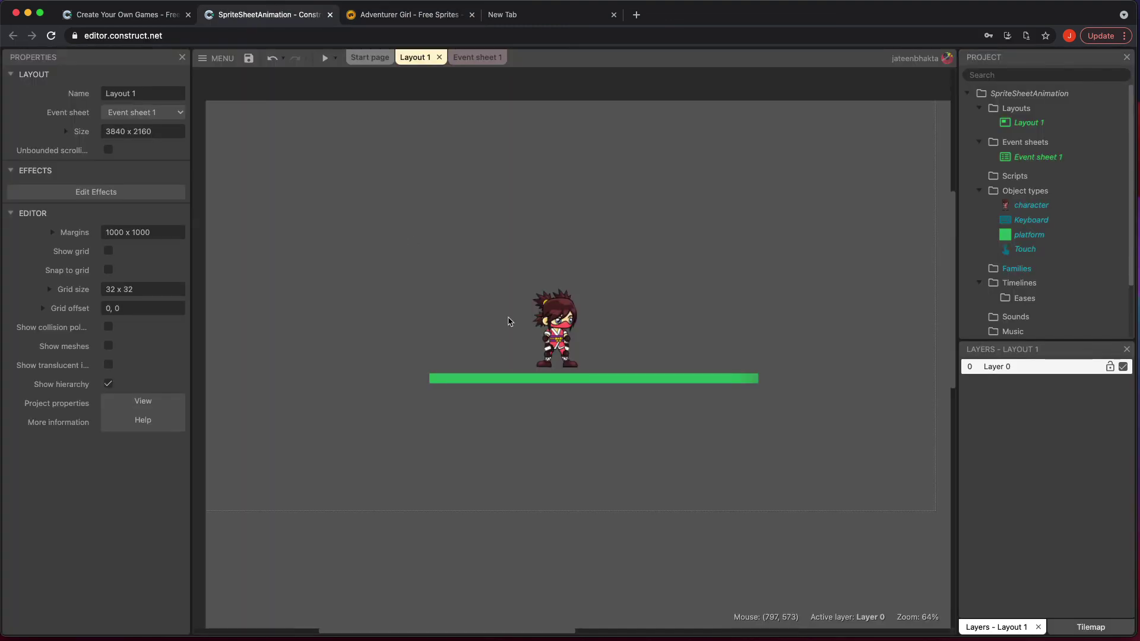